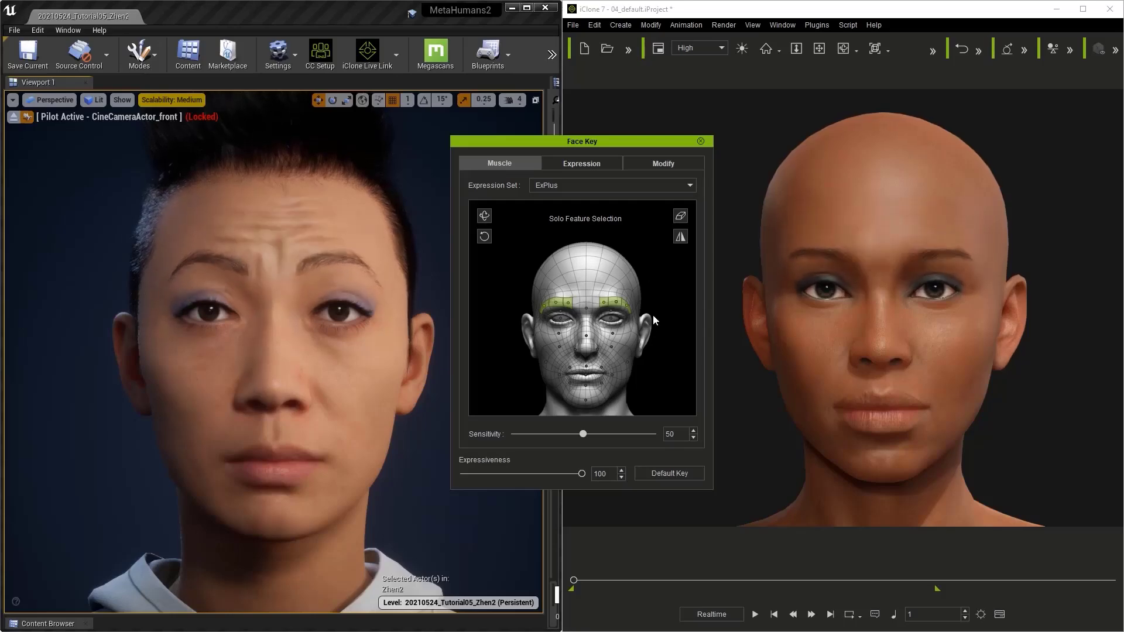
# - Clear the brow muscle selection and pose the upper eyelids in the Face Key editor using the ExPlus expression set
pyautogui.click(681, 216)
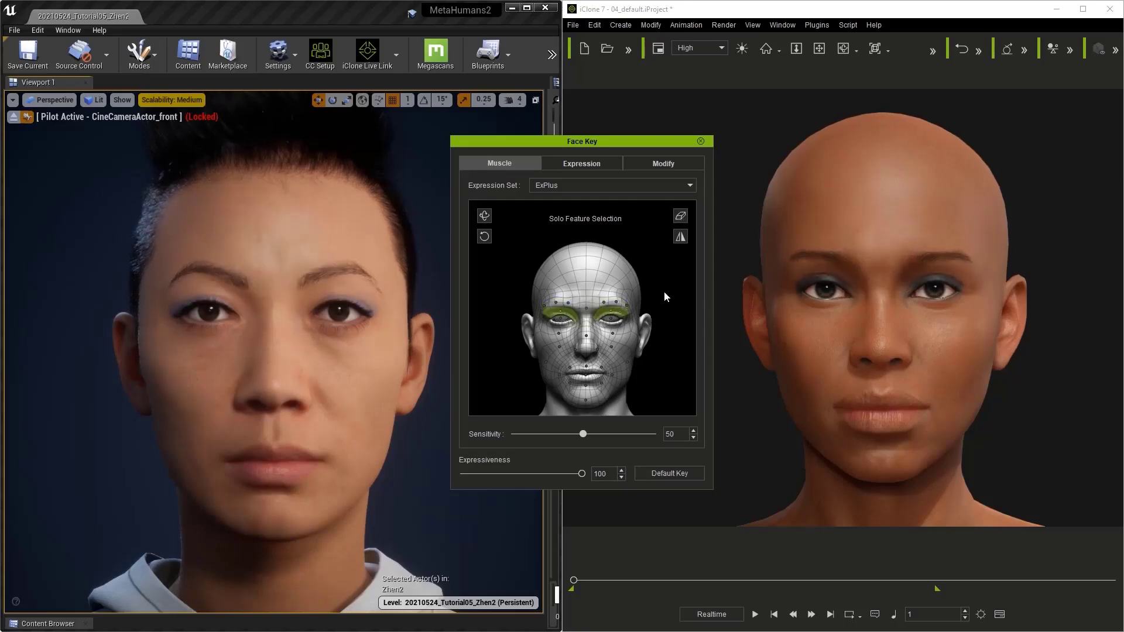
pyautogui.moveTo(664, 296)
pyautogui.mouseDown()
pyautogui.moveTo(669, 380)
pyautogui.moveTo(679, 290)
pyautogui.mouseUp()
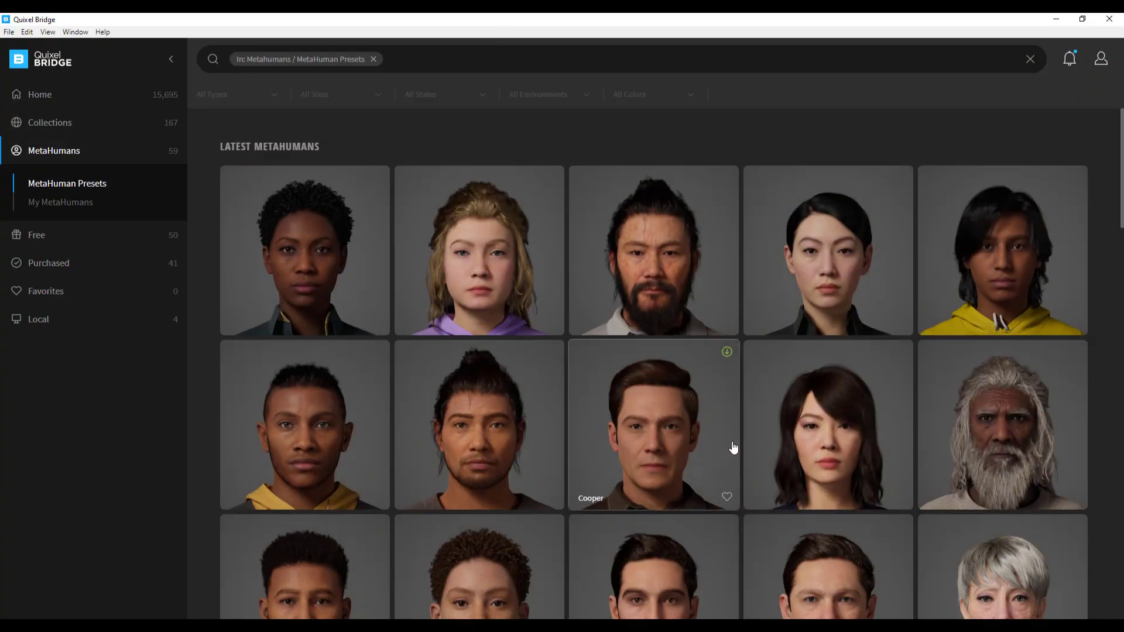
# - Update the Unreal Engine plugin in Bridge's plugin manager
pyautogui.scroll(-5, 850, 419)
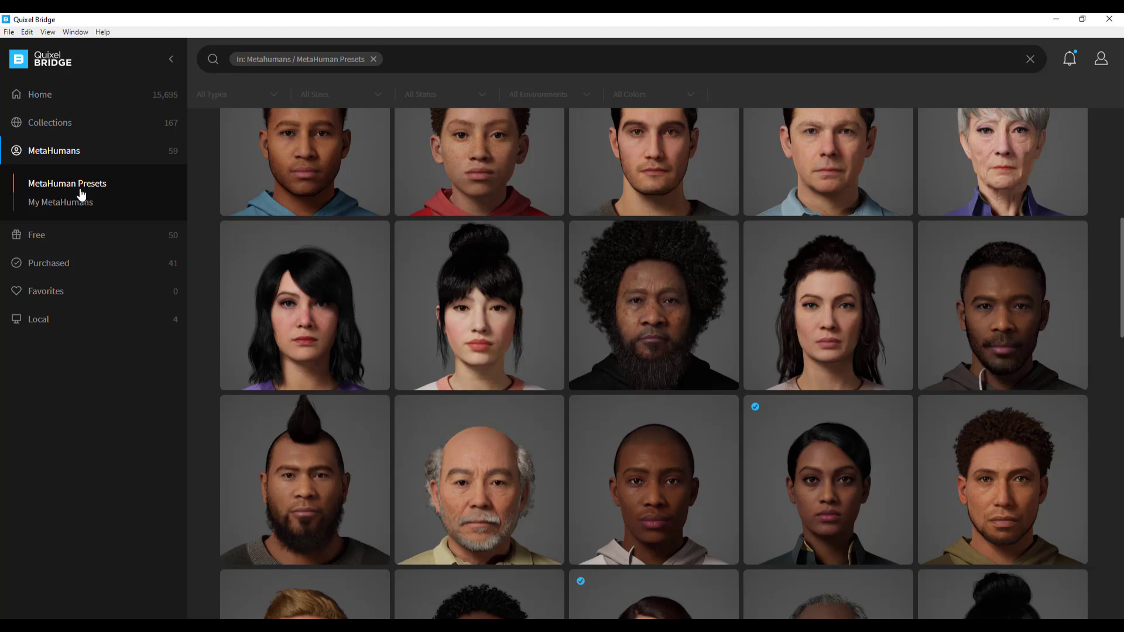
pyautogui.scroll(-3, 637, 420)
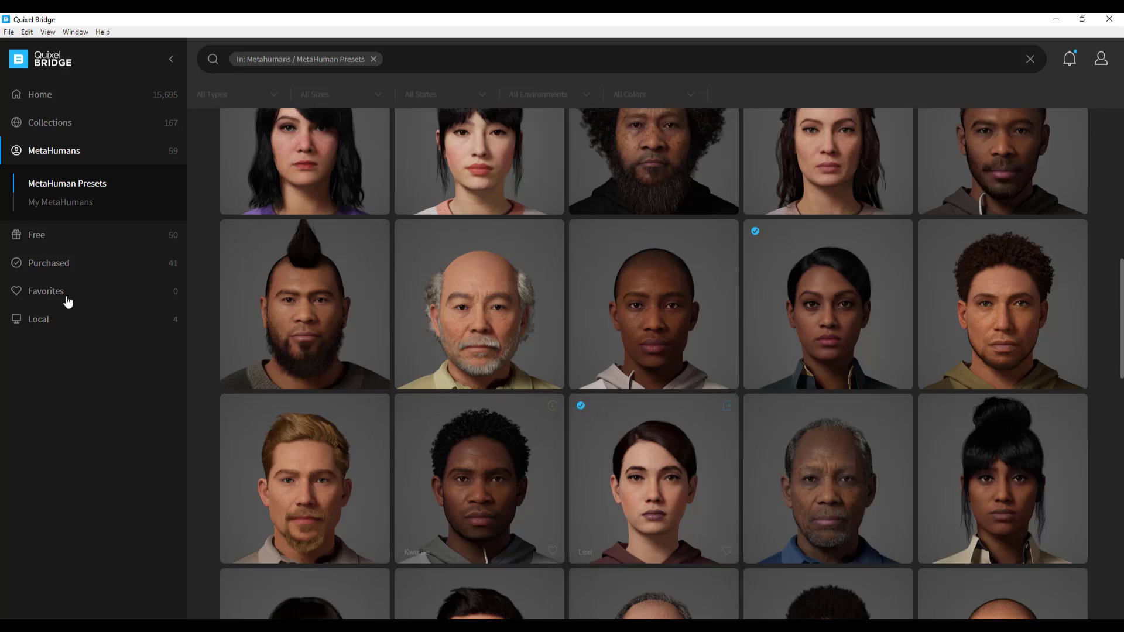
pyautogui.click(27, 32)
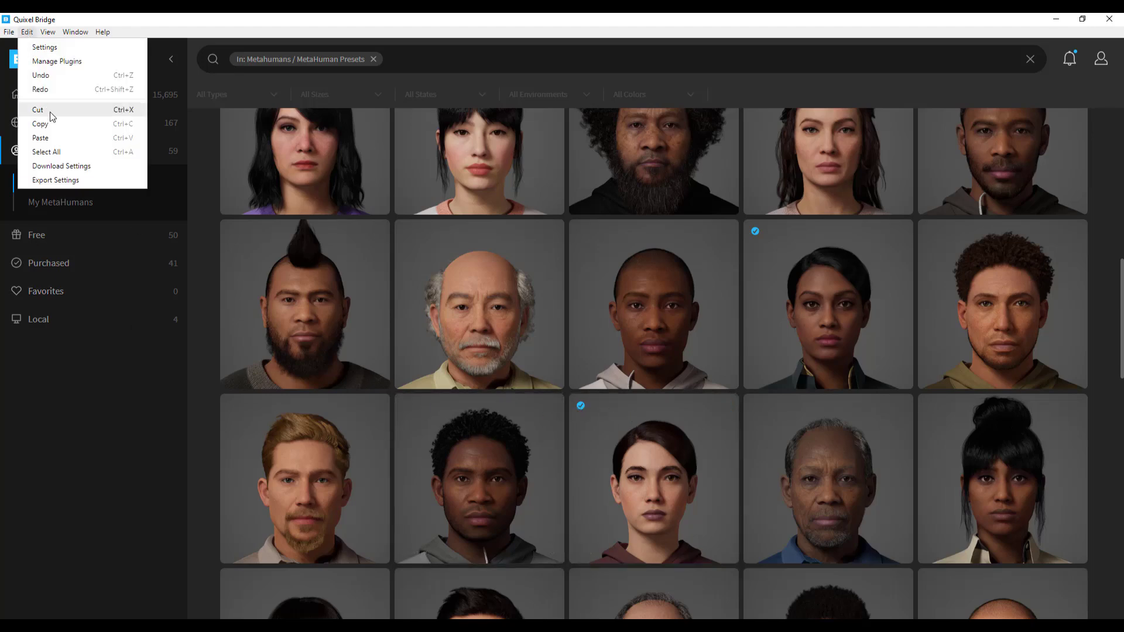
pyautogui.click(59, 62)
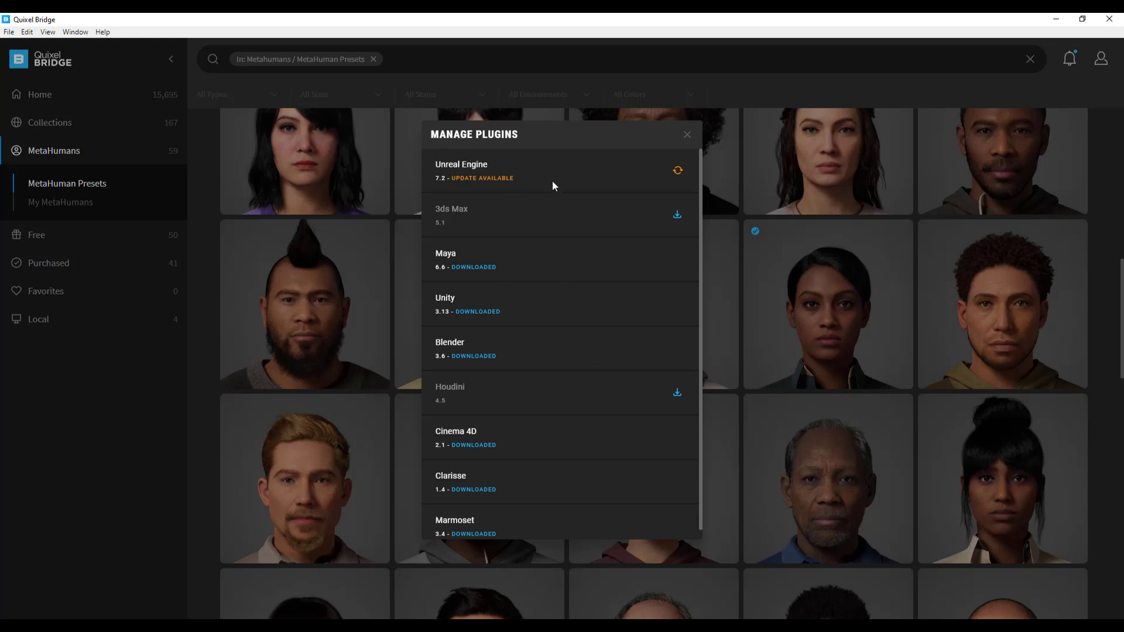
pyautogui.click(676, 171)
pyautogui.scroll(-1, 670, 199)
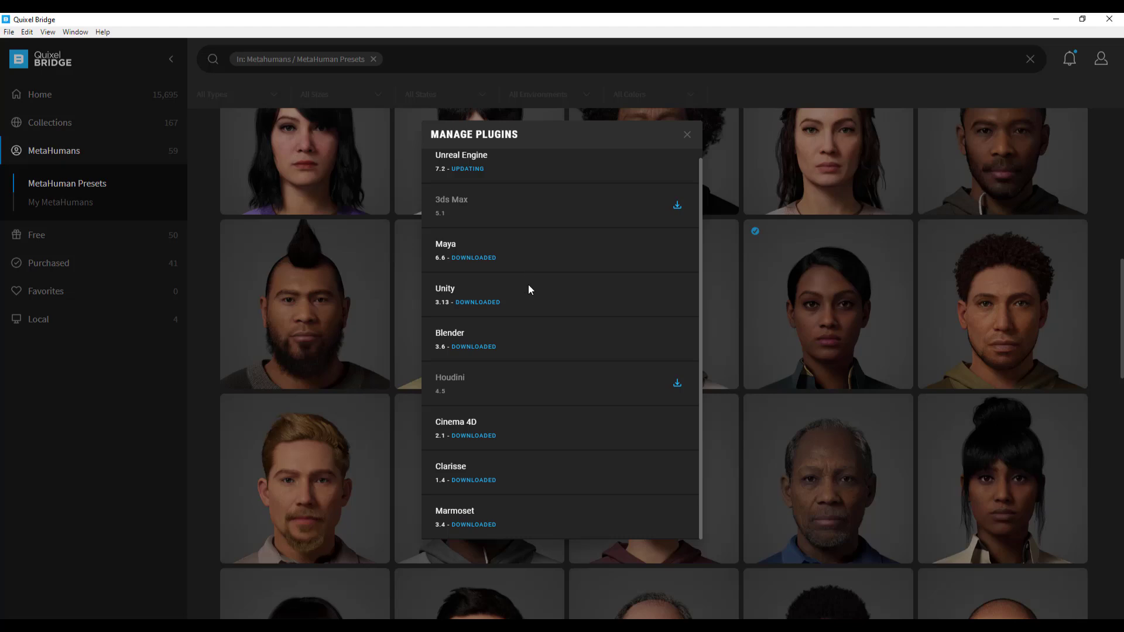
pyautogui.click(687, 134)
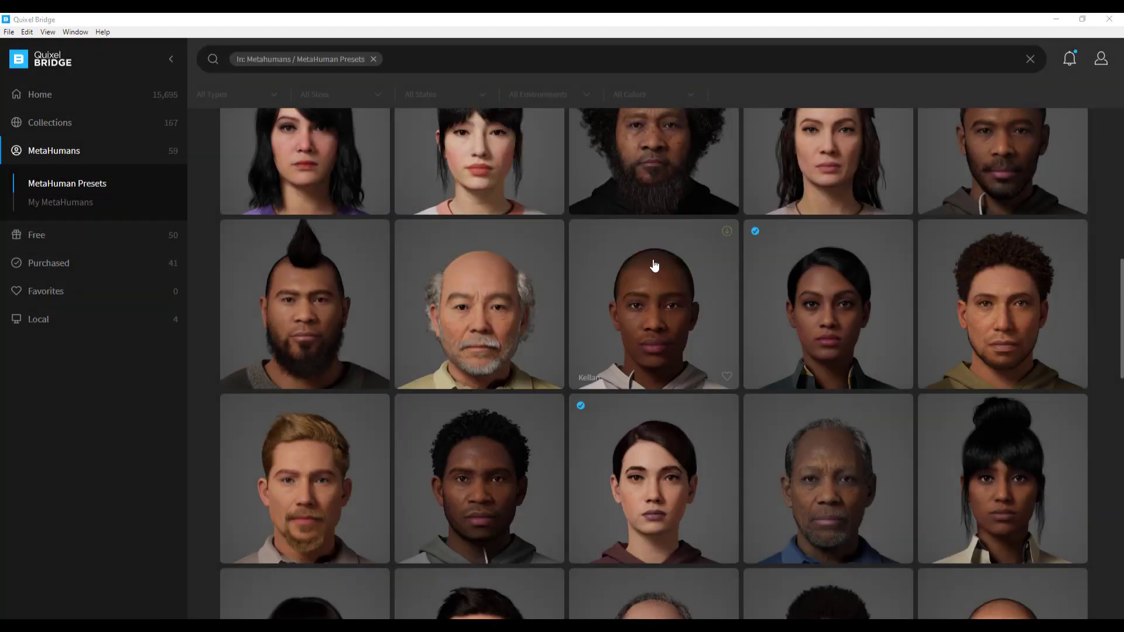
# - Browse the MetaHuman presets and look at the My MetaHumans collection before returning to the presets
pyautogui.scroll(3, 689, 363)
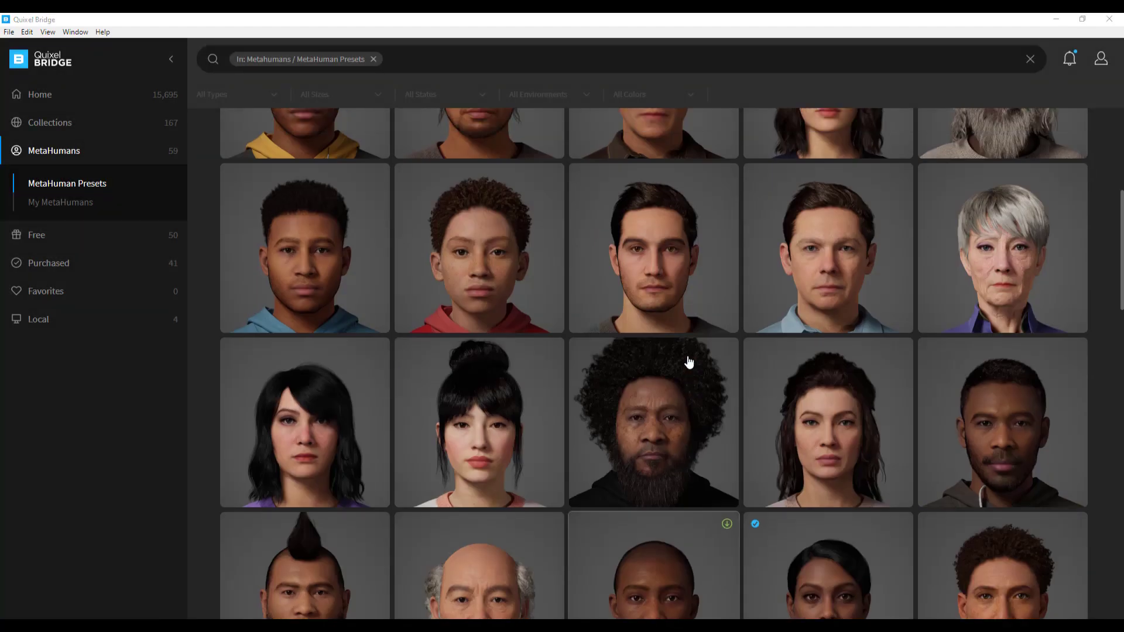
pyautogui.scroll(8, 731, 296)
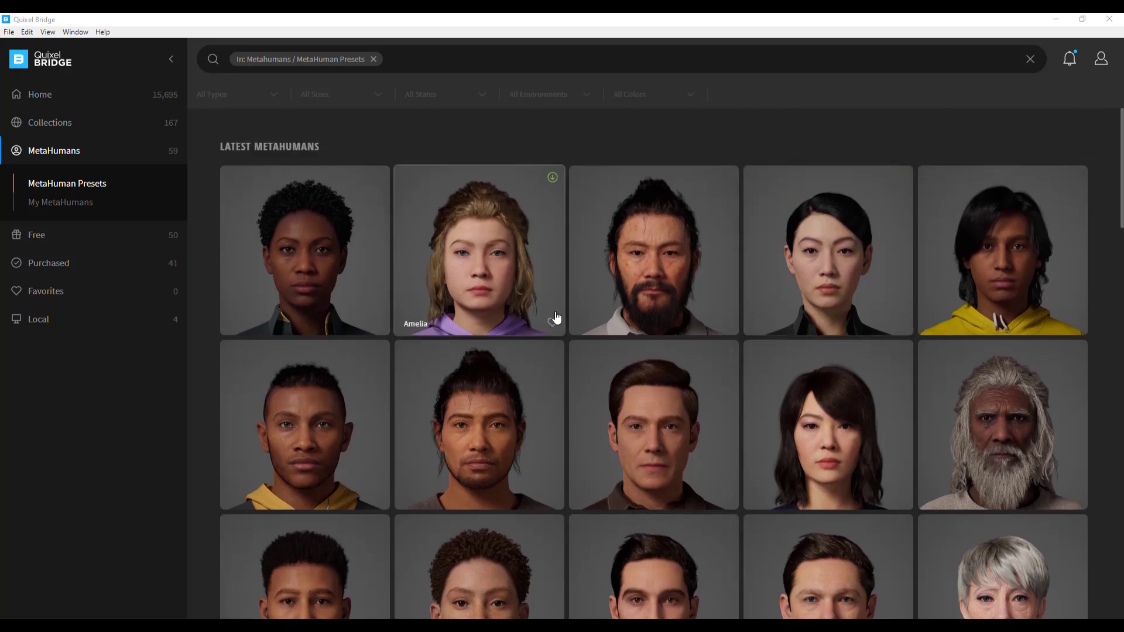
pyautogui.scroll(-10, 556, 319)
pyautogui.scroll(-5, 609, 318)
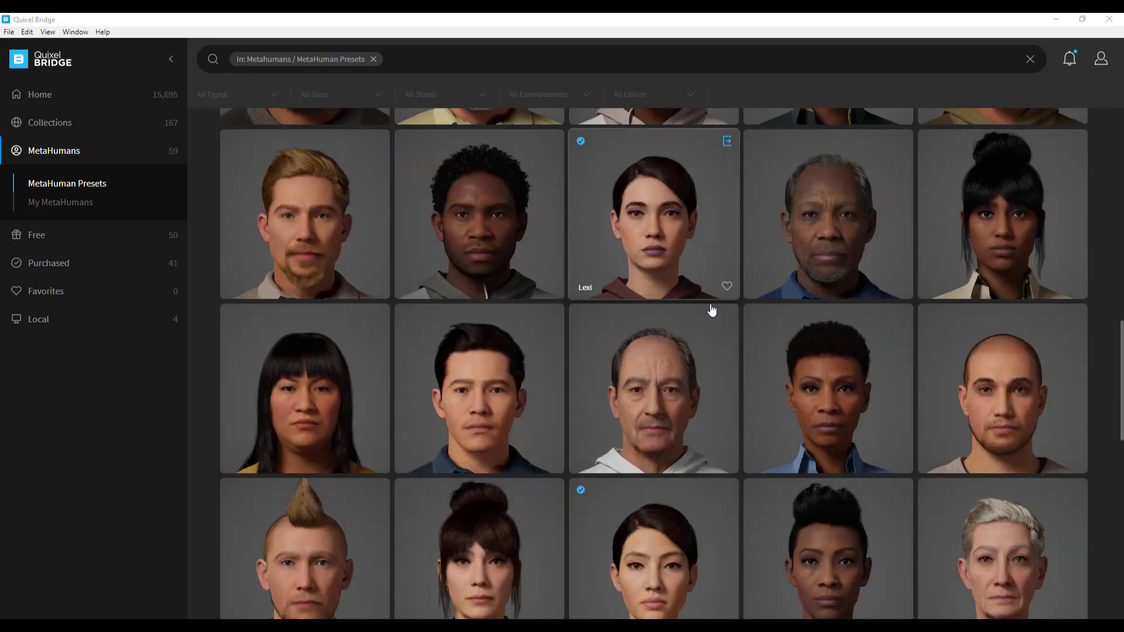
pyautogui.click(76, 205)
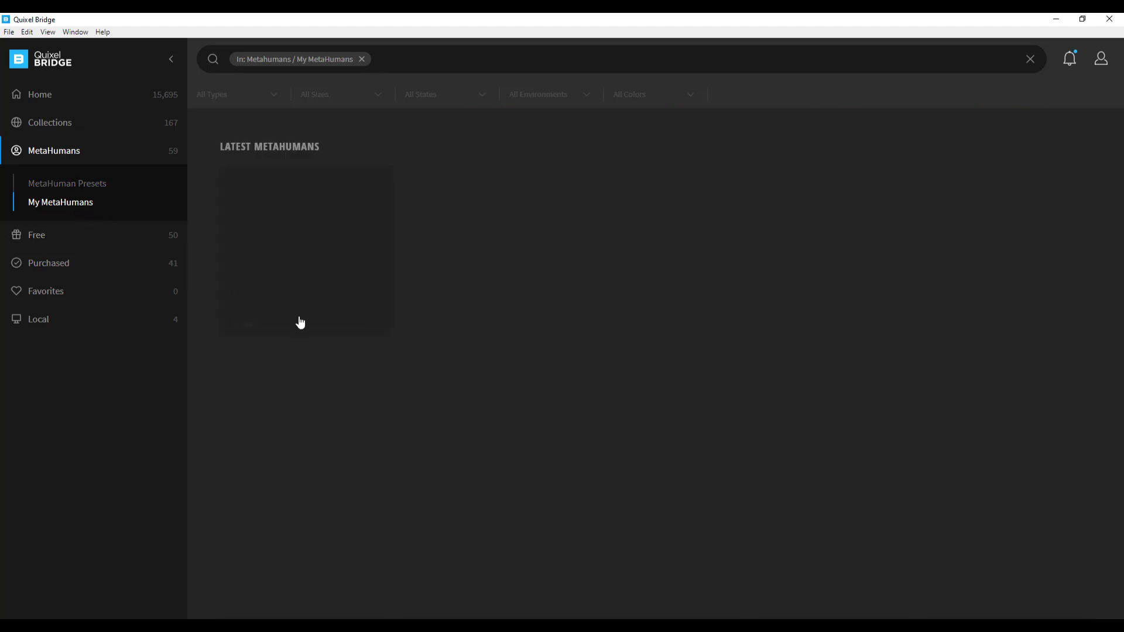
pyautogui.click(68, 184)
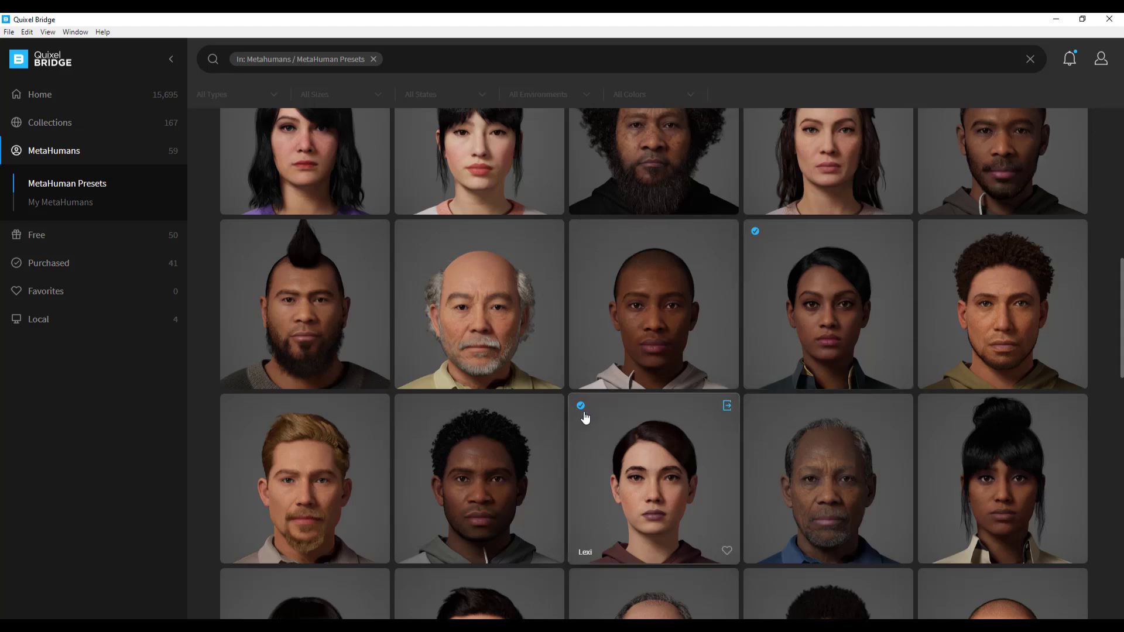
# - Set the export target to Unreal Engine and export the downloaded Kendra MetaHuman
pyautogui.click(803, 285)
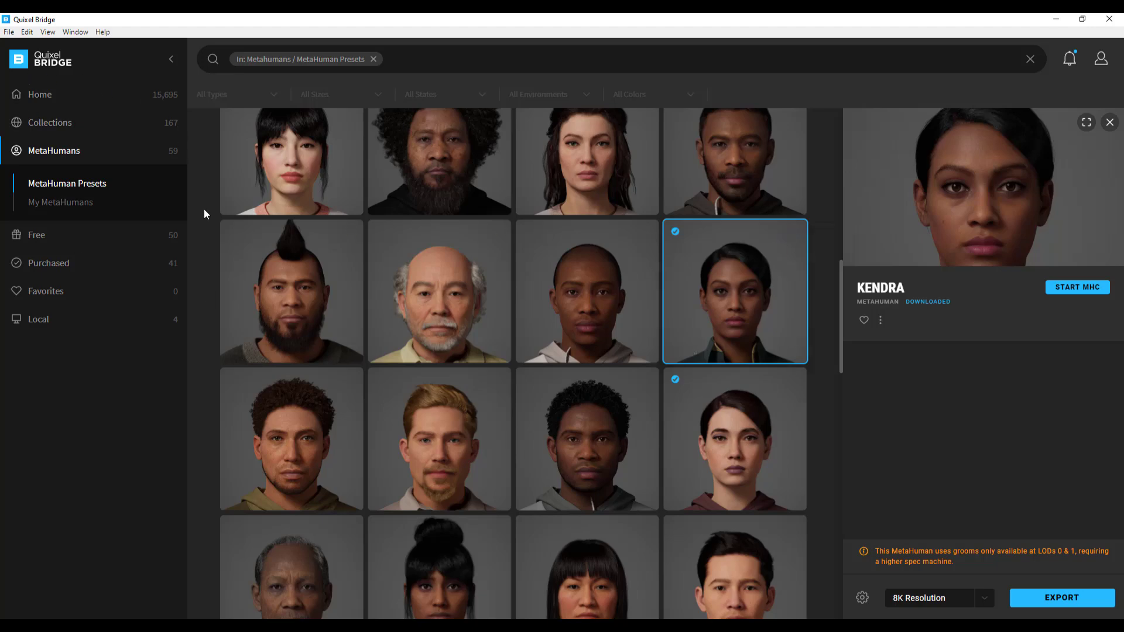
pyautogui.click(27, 32)
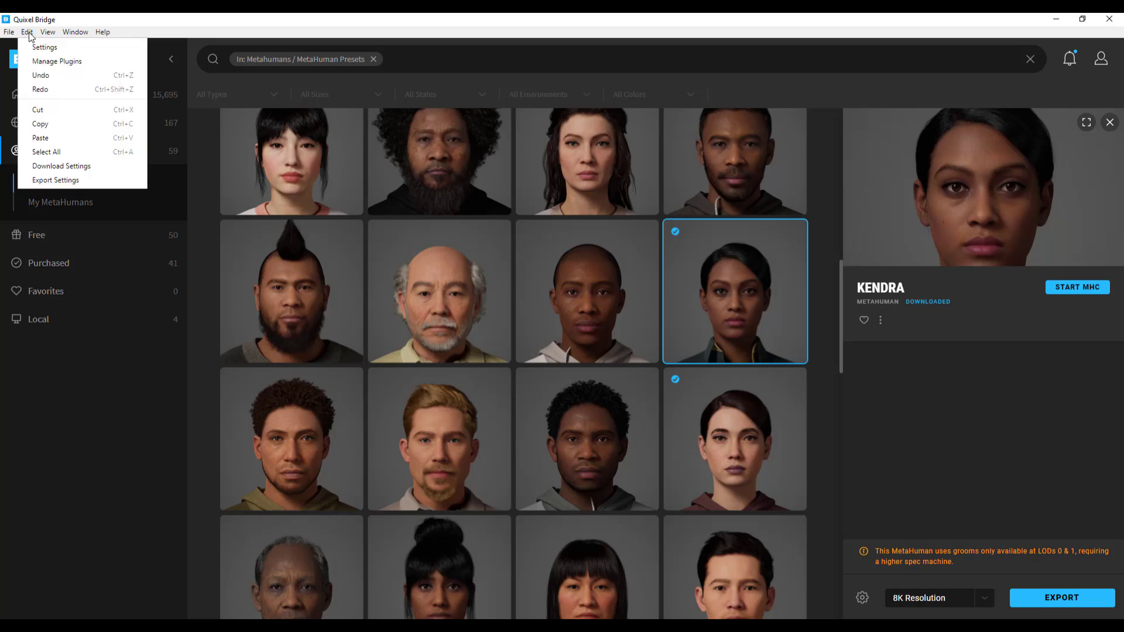
pyautogui.click(66, 181)
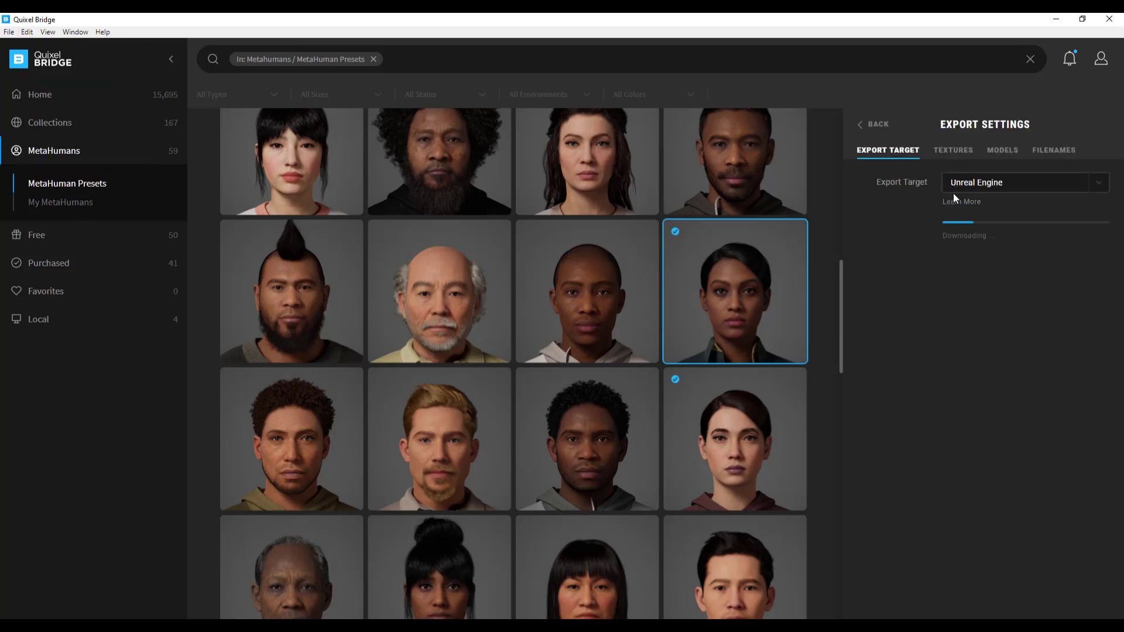
pyautogui.click(974, 184)
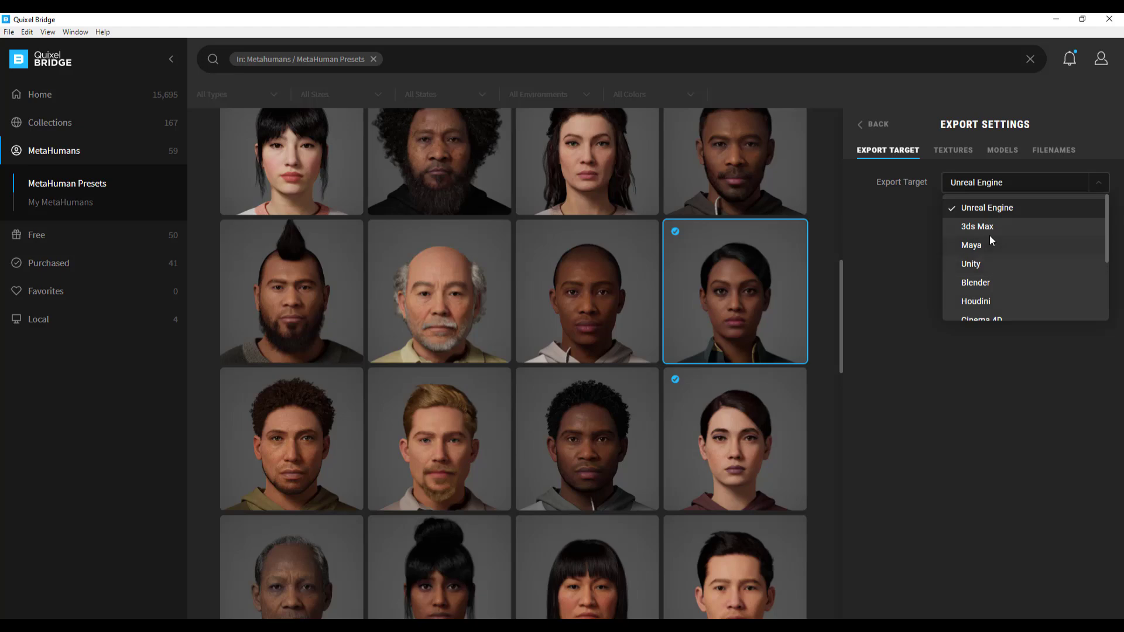
pyautogui.click(970, 210)
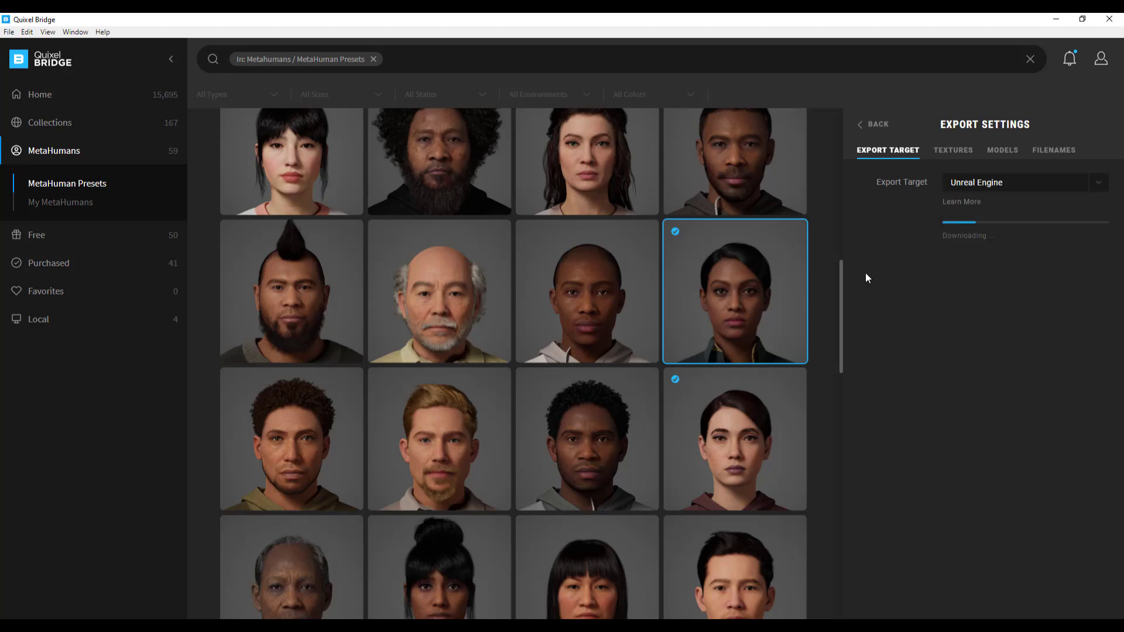
pyautogui.click(876, 130)
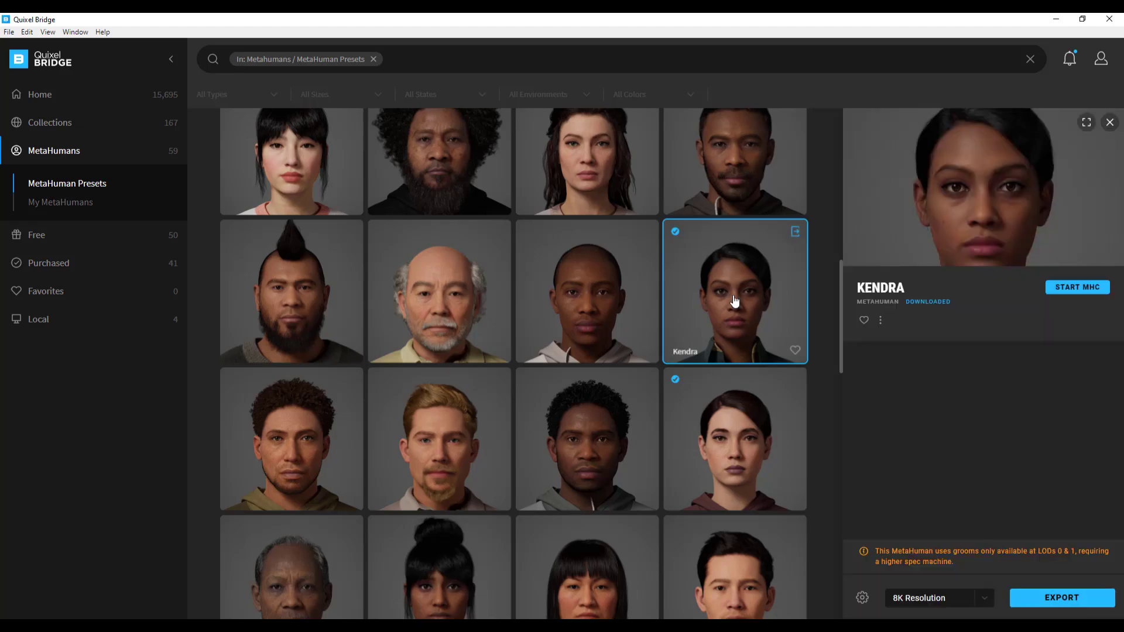
pyautogui.click(795, 232)
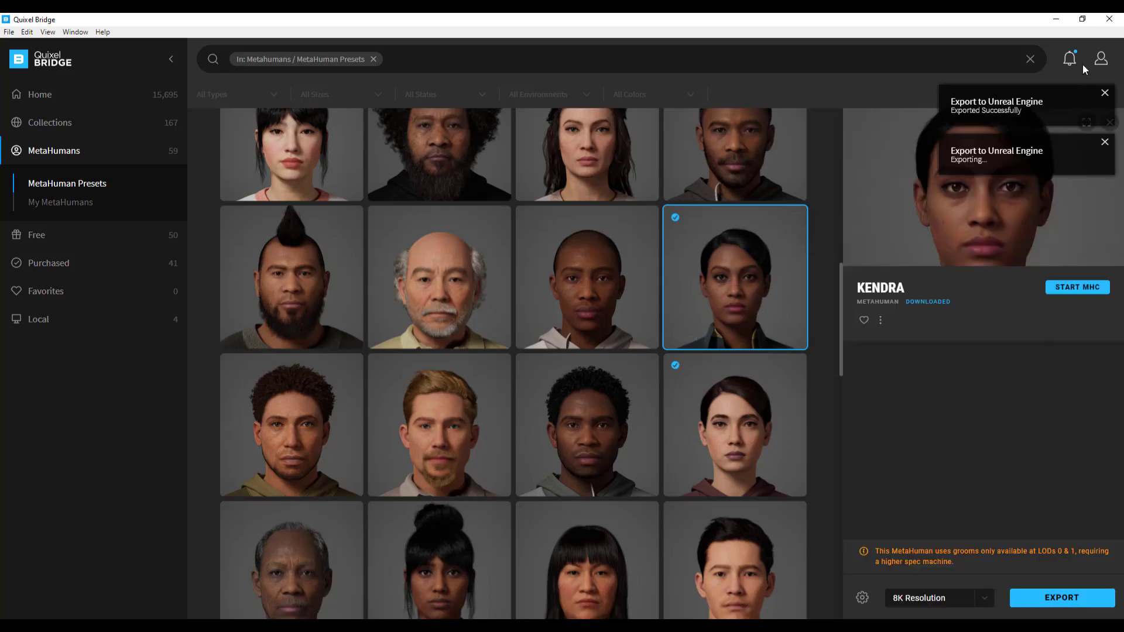
# - Switch to Unreal Engine, enable all missing plugins and project settings required by the Kendra assets, and restart the editor
pyautogui.click(1058, 21)
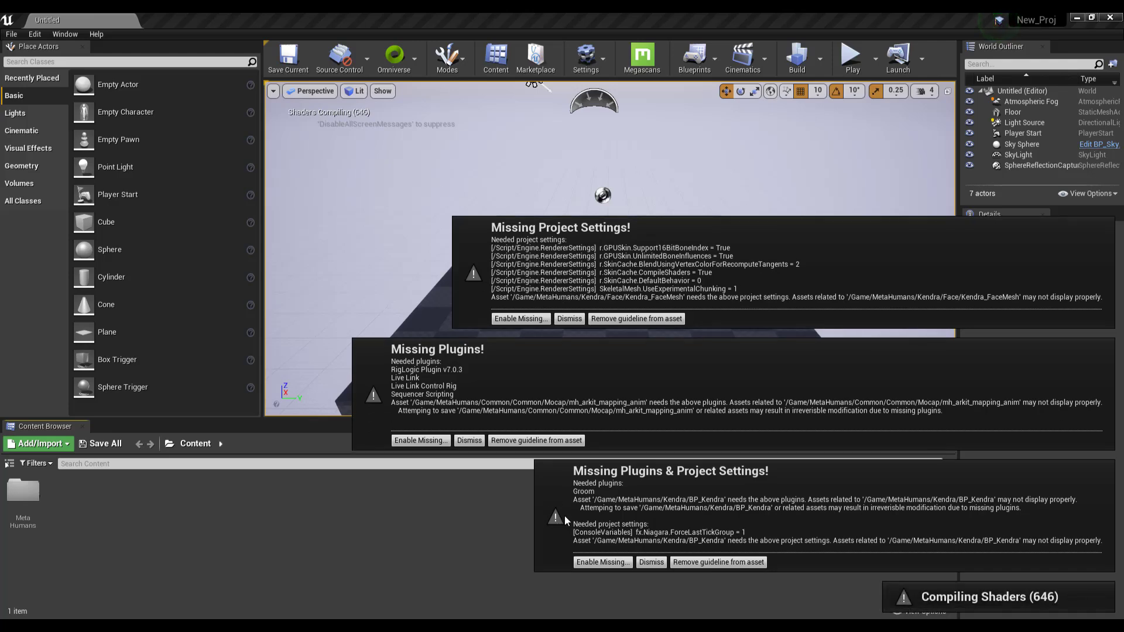
pyautogui.click(595, 564)
pyautogui.click(423, 504)
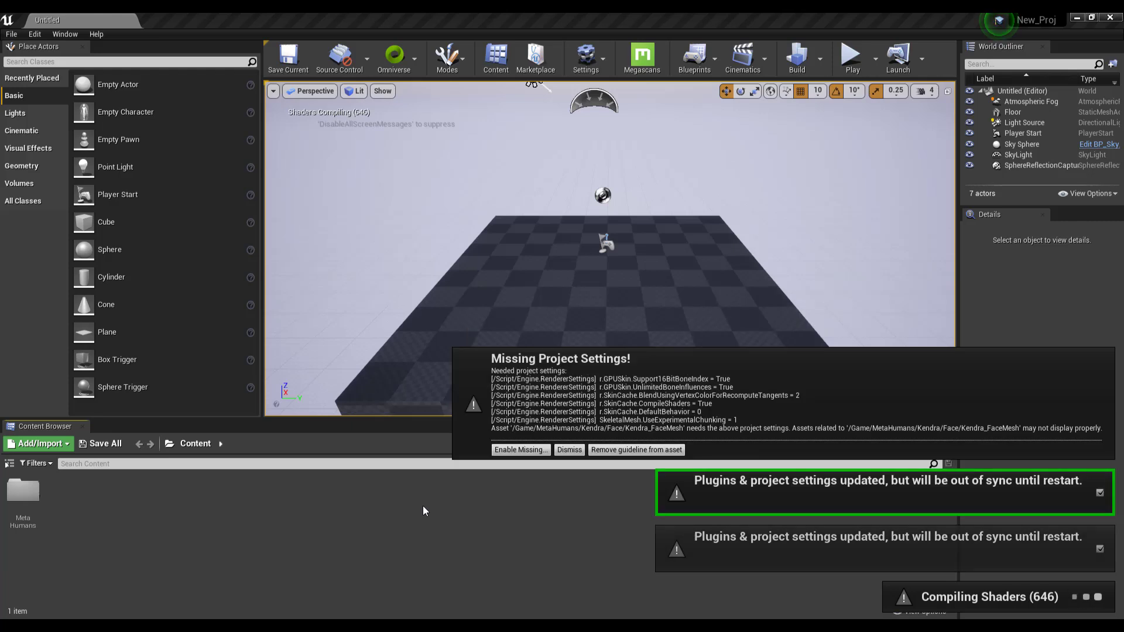
pyautogui.click(529, 452)
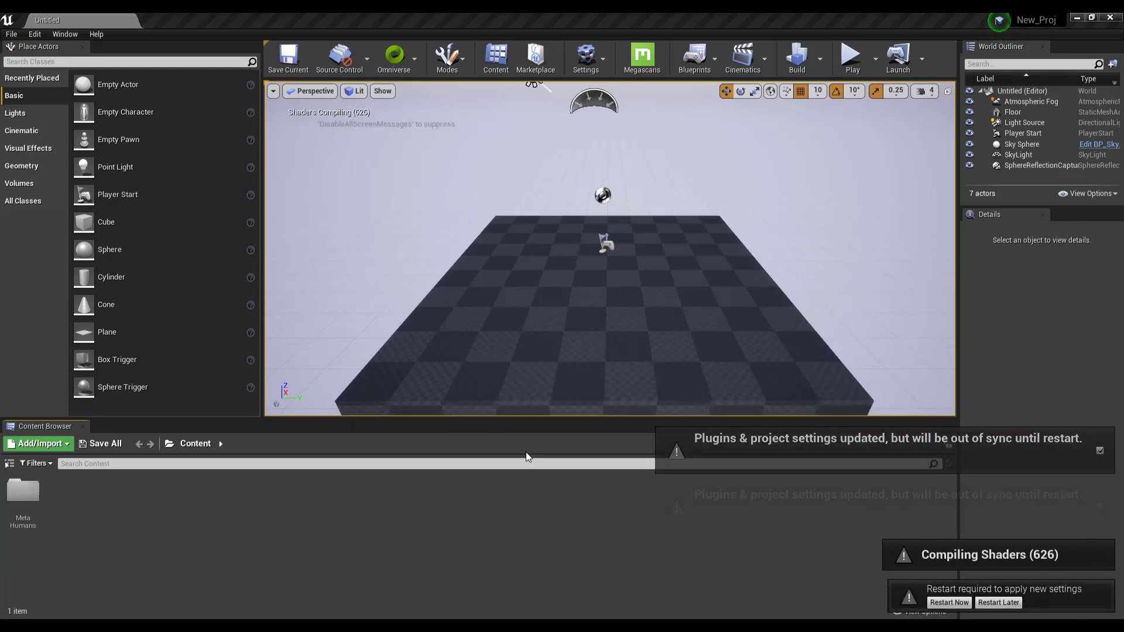
pyautogui.click(953, 604)
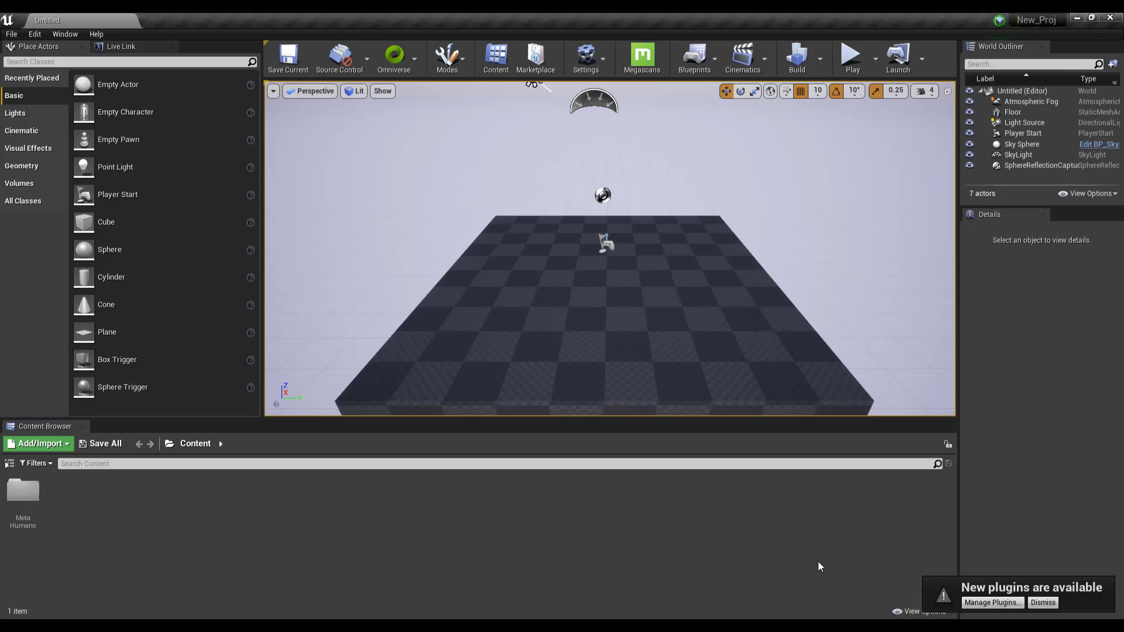
# - Search the newly available plugins for "rigl" to check that the RigLogic plugin is enabled
pyautogui.click(993, 602)
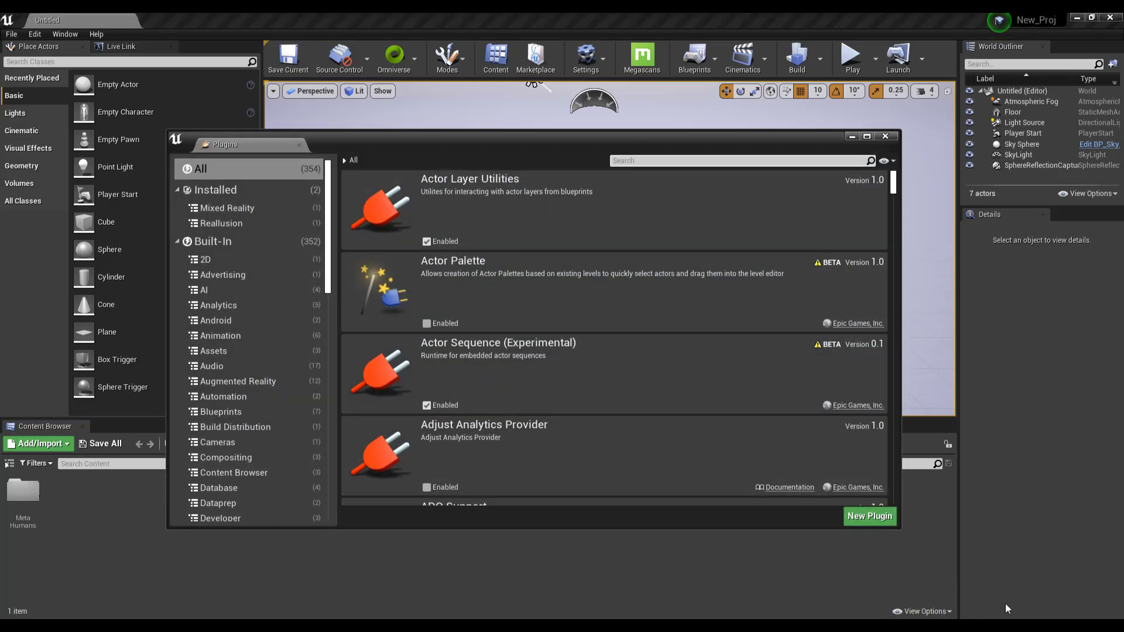
pyautogui.click(692, 161)
pyautogui.write('rigl')
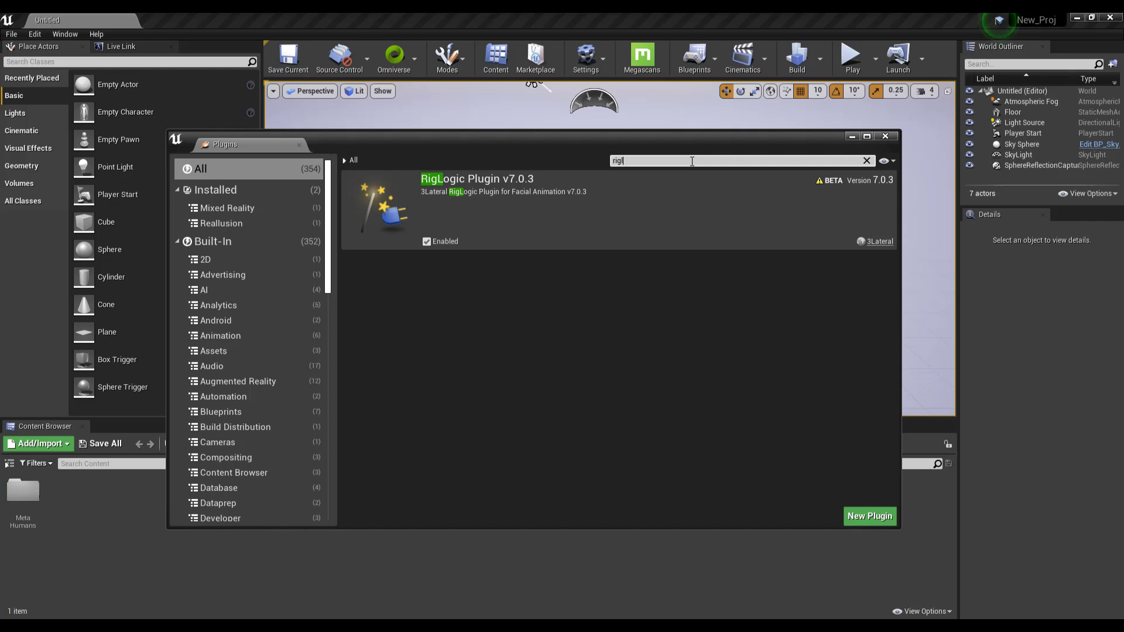
# - Find and enable the iClone Live Link plugin, restarting the editor to apply it
pyautogui.press('BackSpace')
pyautogui.write('iclone')
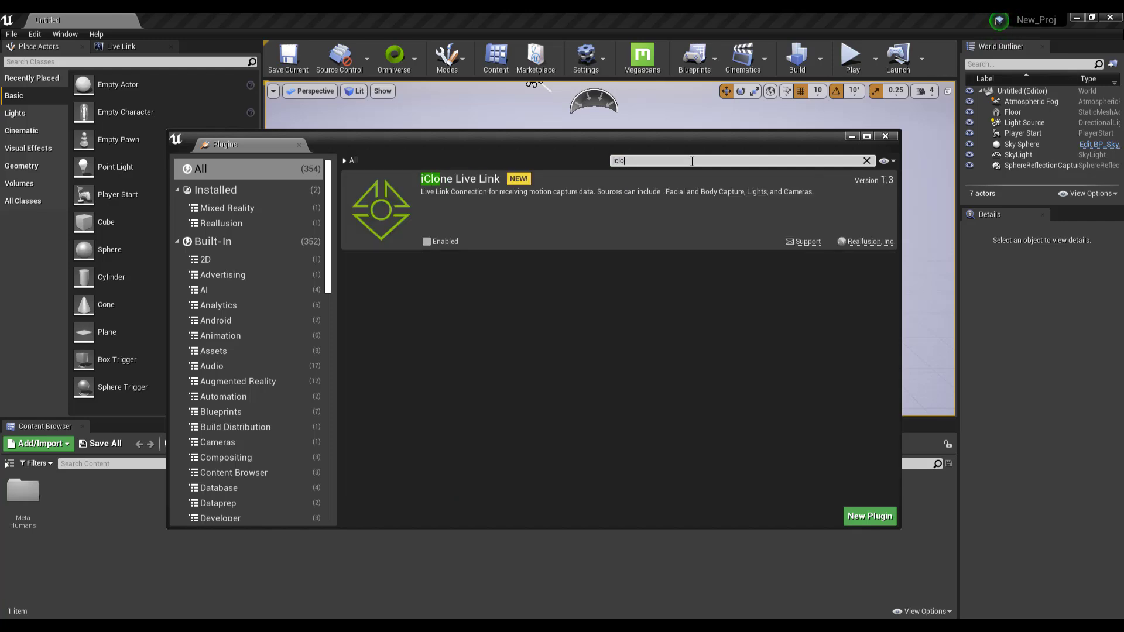
pyautogui.click(427, 241)
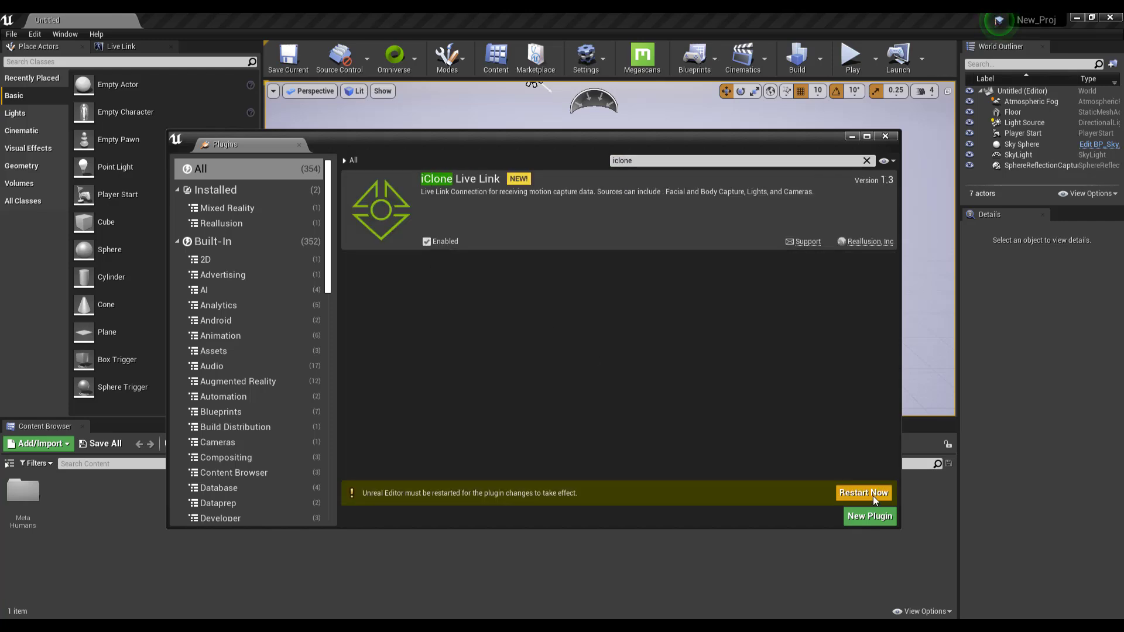
pyautogui.click(867, 160)
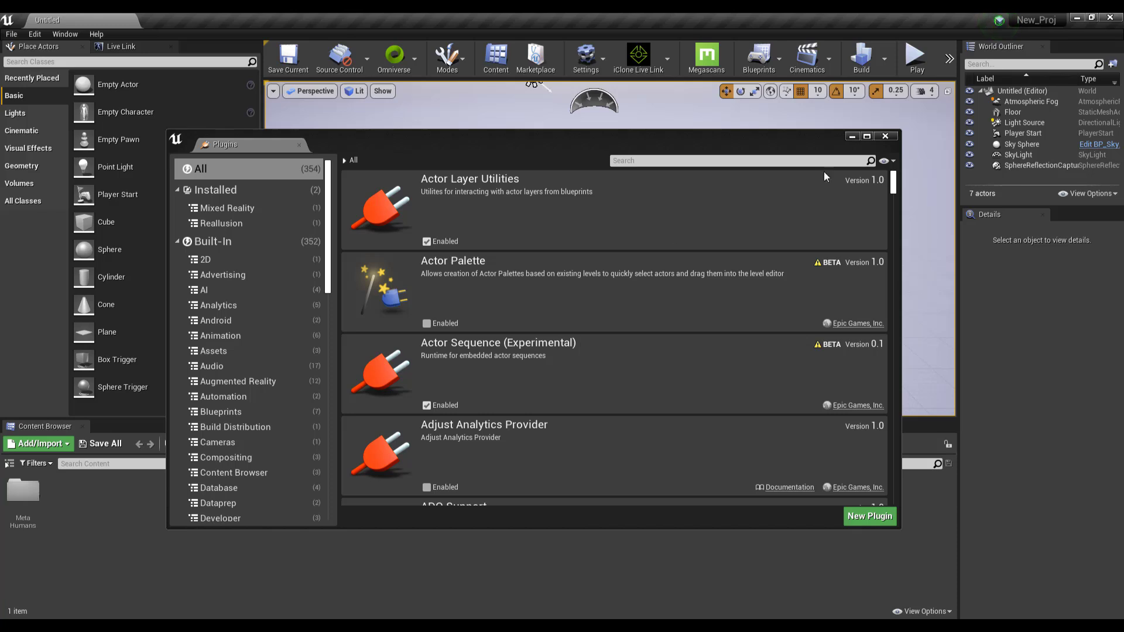
pyautogui.click(886, 136)
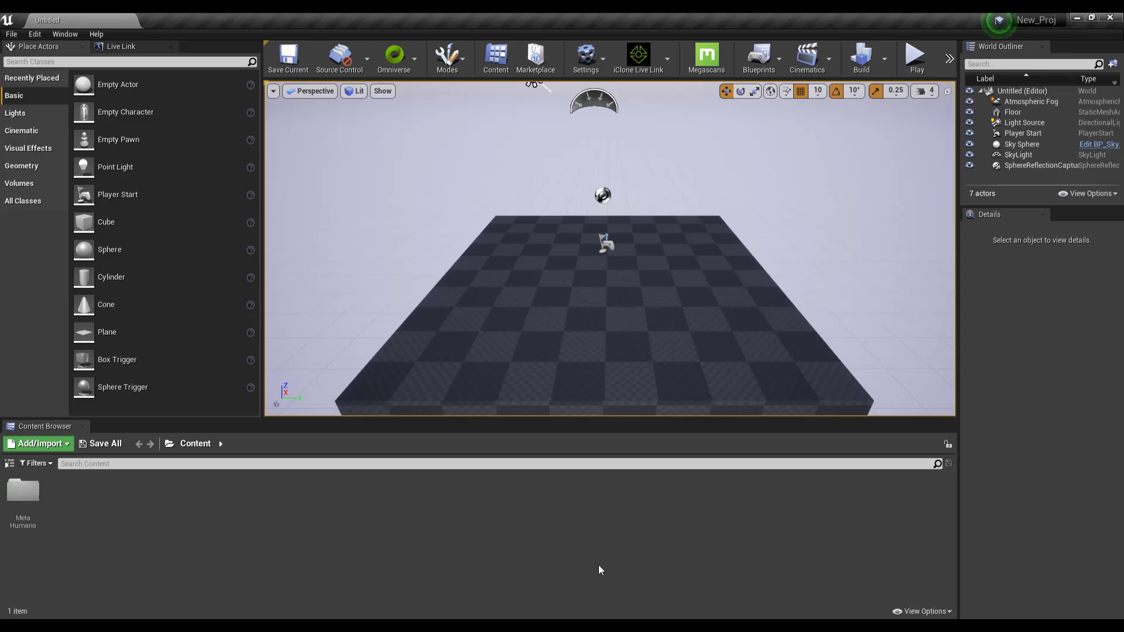
# - Switch to iClone and add the CC3+_Katherine avatar from the IC7 Base Characters Pack to the empty scene
pyautogui.hotkey('alt', 'Tab')
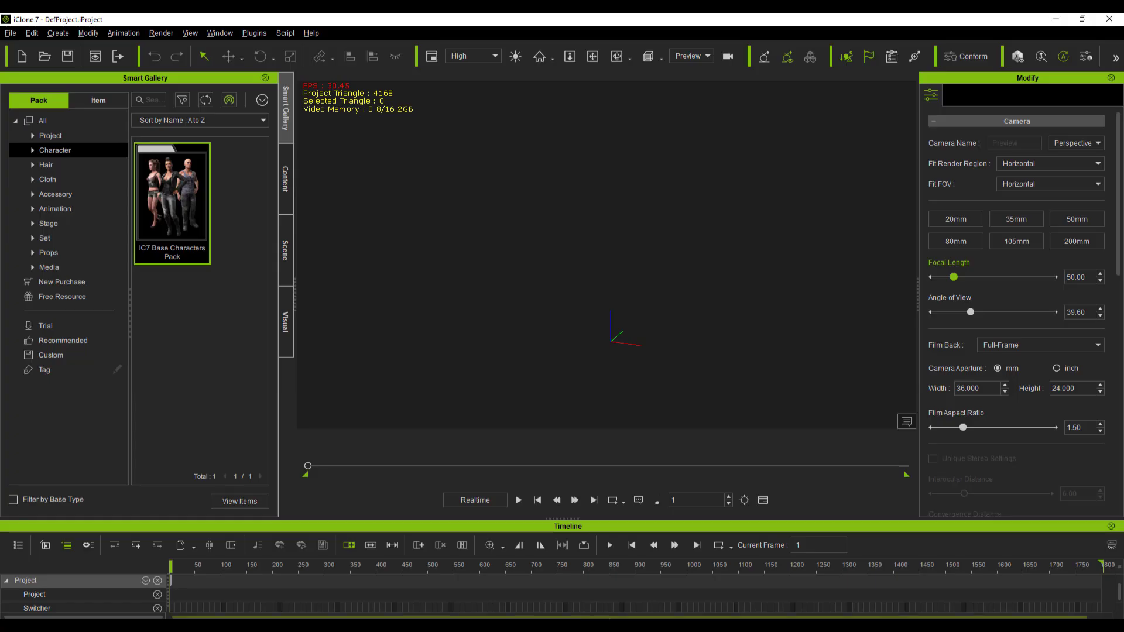
pyautogui.doubleClick(186, 193)
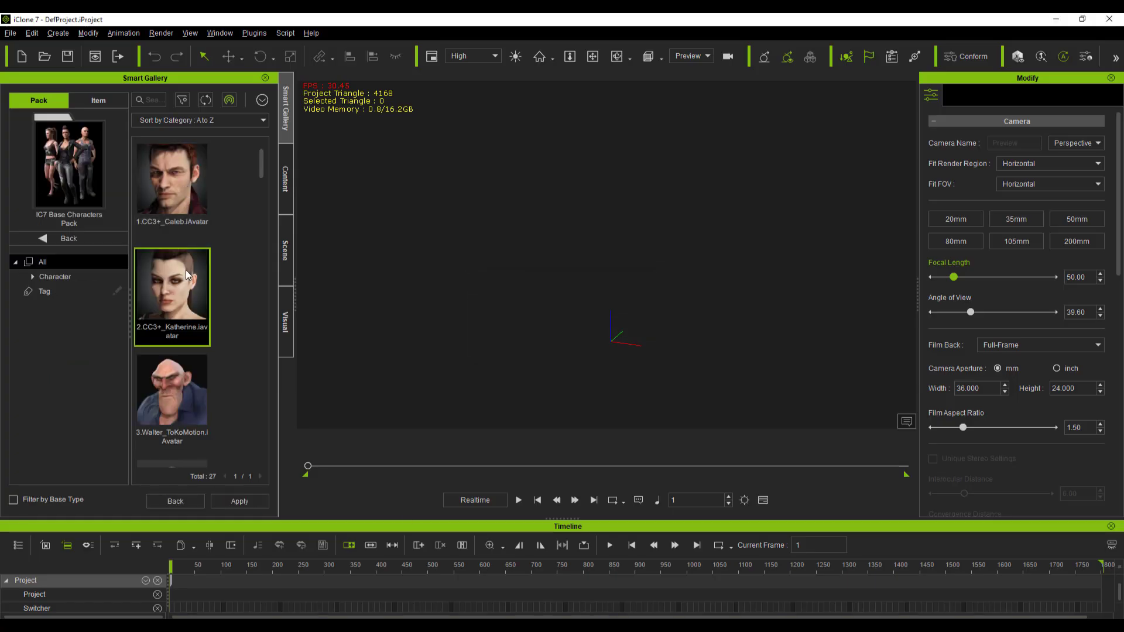
pyautogui.moveTo(165, 305); pyautogui.dragTo(593, 321)
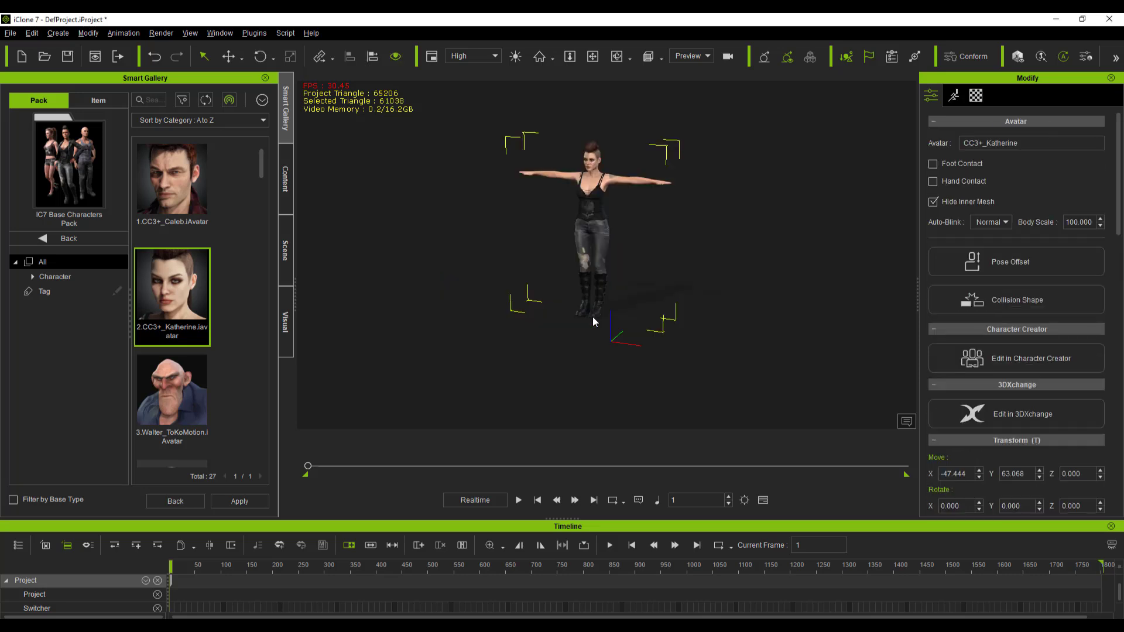
pyautogui.click(593, 57)
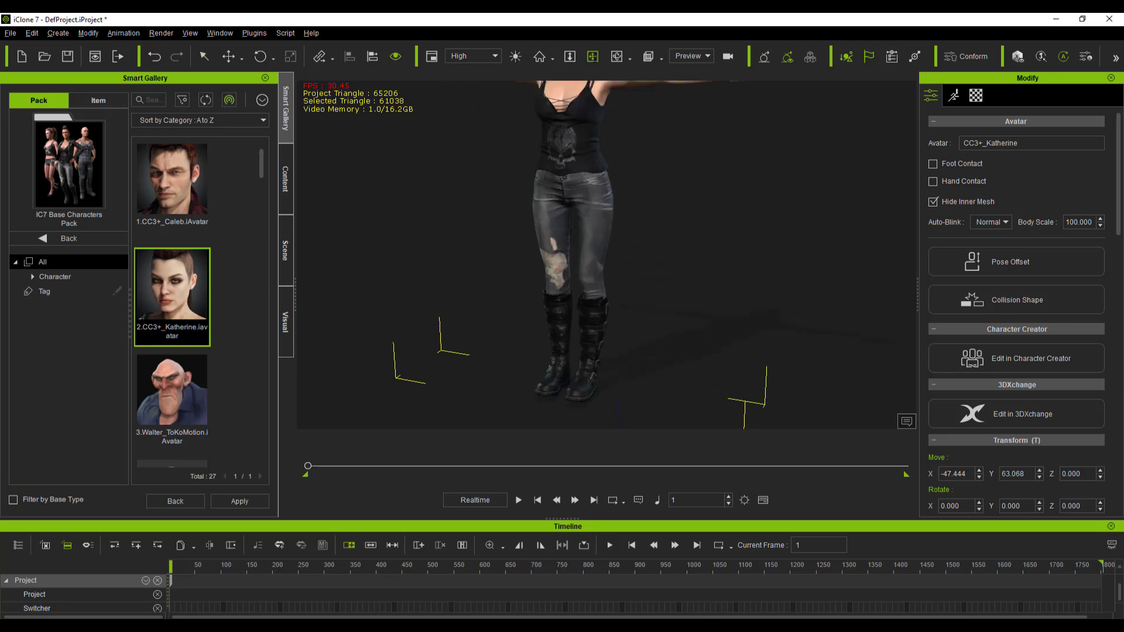
pyautogui.scroll(5, 668, 342)
pyautogui.moveTo(668, 341); pyautogui.dragTo(718, 265, button='middle')
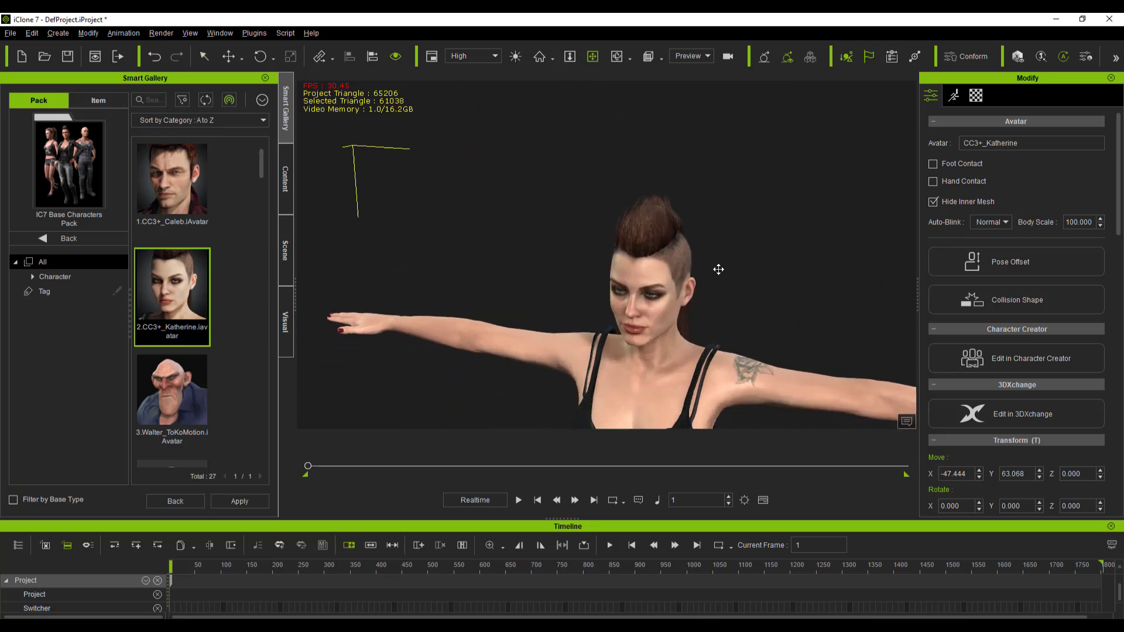
# - Frame the CC3+_Katherine avatar's head with the Face camera view
pyautogui.click(661, 58)
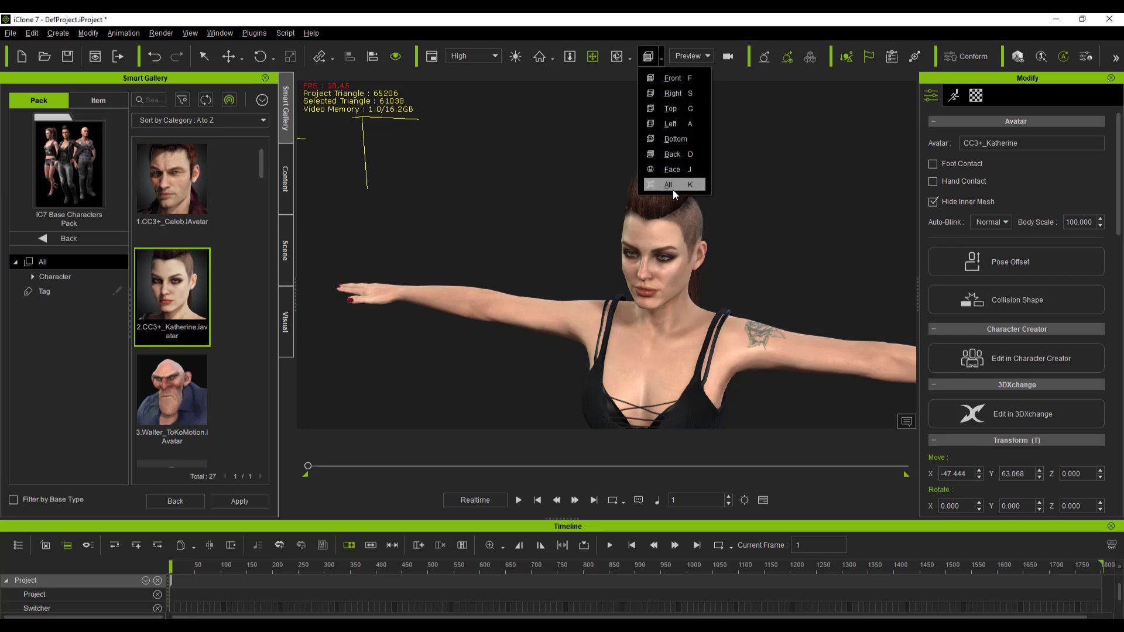
pyautogui.click(671, 171)
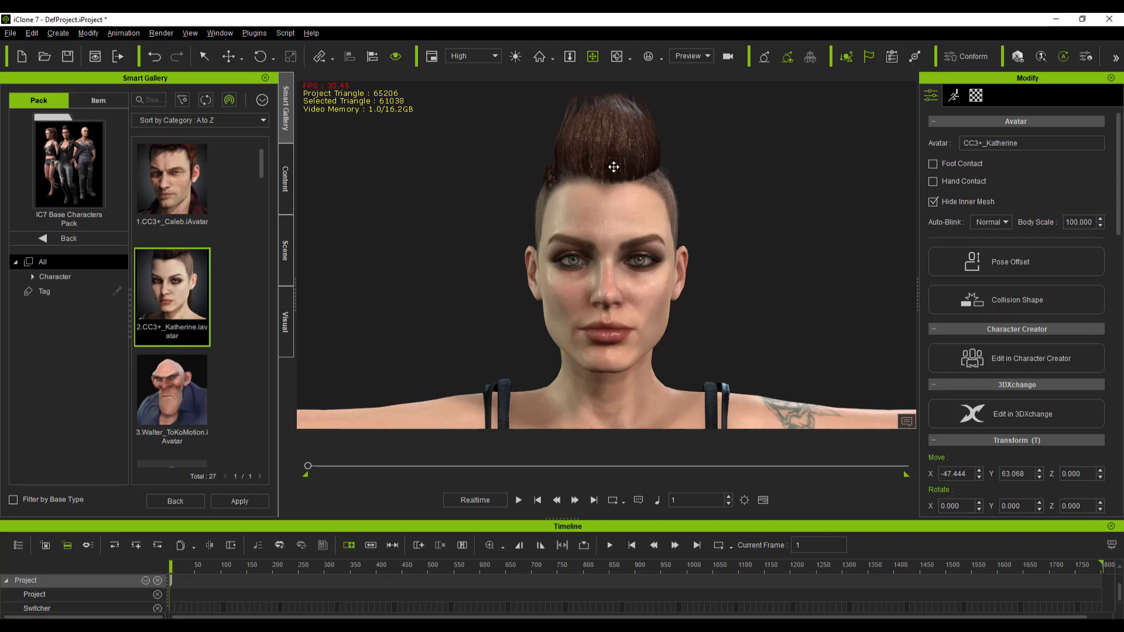
# - Switch to Unreal Engine and open the Kendra folder inside the project's MetaHumans content
pyautogui.click(1056, 20)
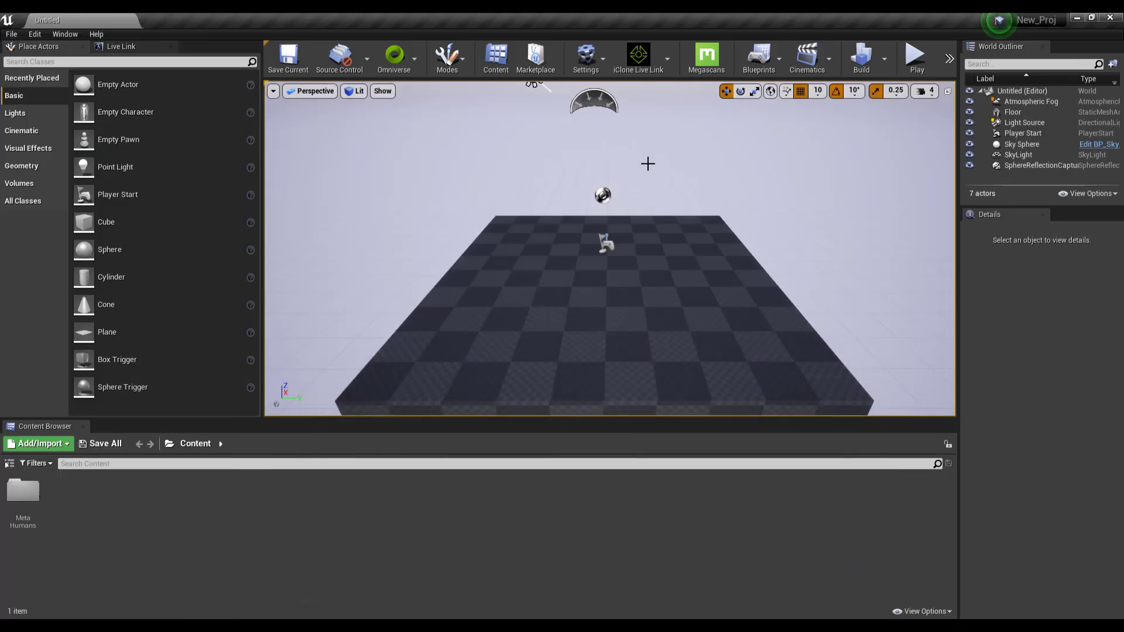
pyautogui.doubleClick(23, 506)
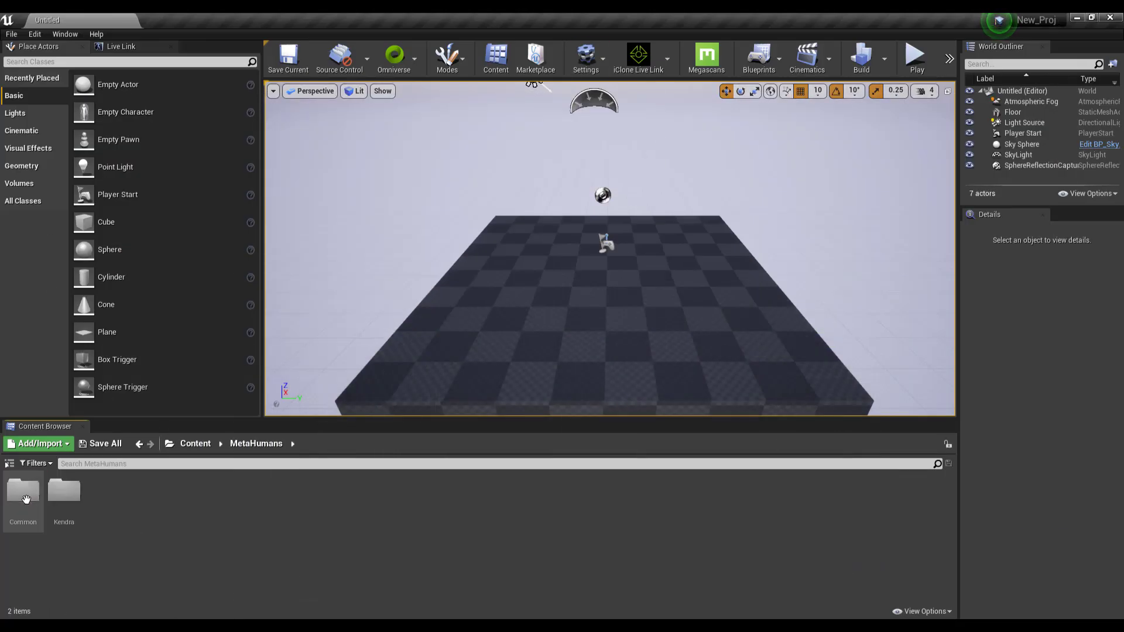
pyautogui.click(23, 502)
pyautogui.click(61, 507)
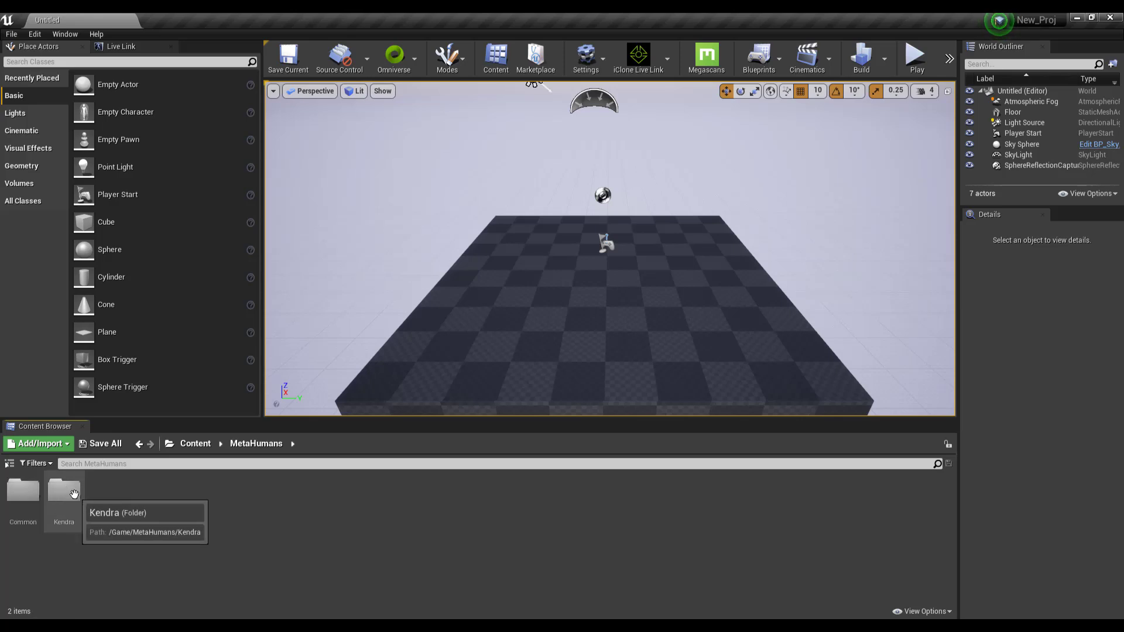
pyautogui.doubleClick(61, 506)
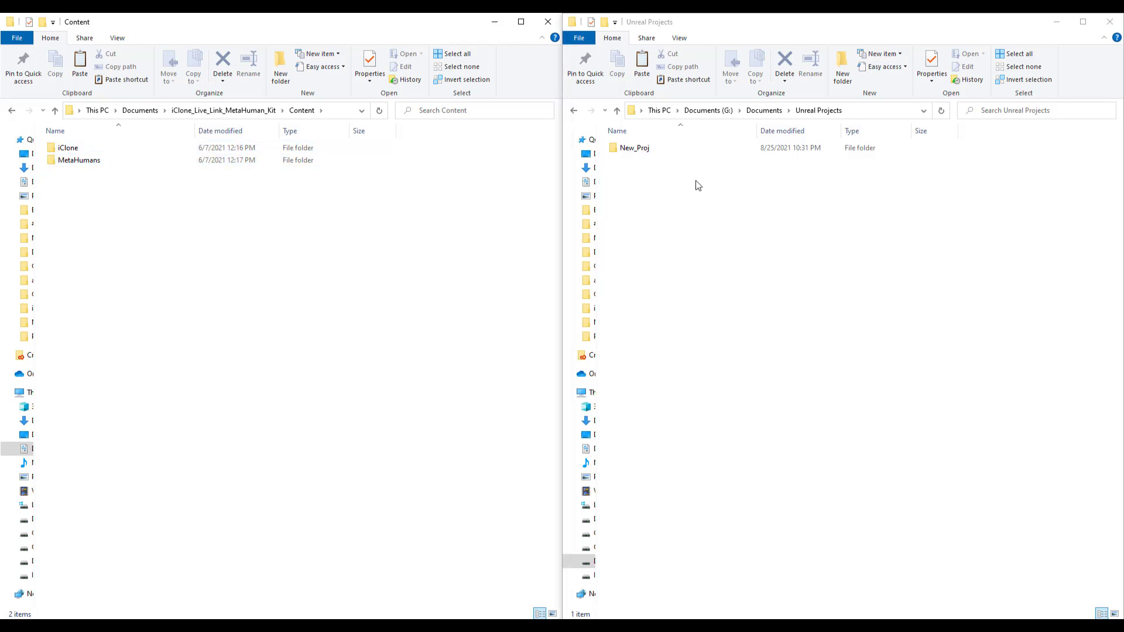
# - In File Explorer, copy the iClone and MetaHumans folders from iClone_Live_Link_MetaHuman_Kit's Content folder into New_Proj's Content folder
pyautogui.doubleClick(635, 148)
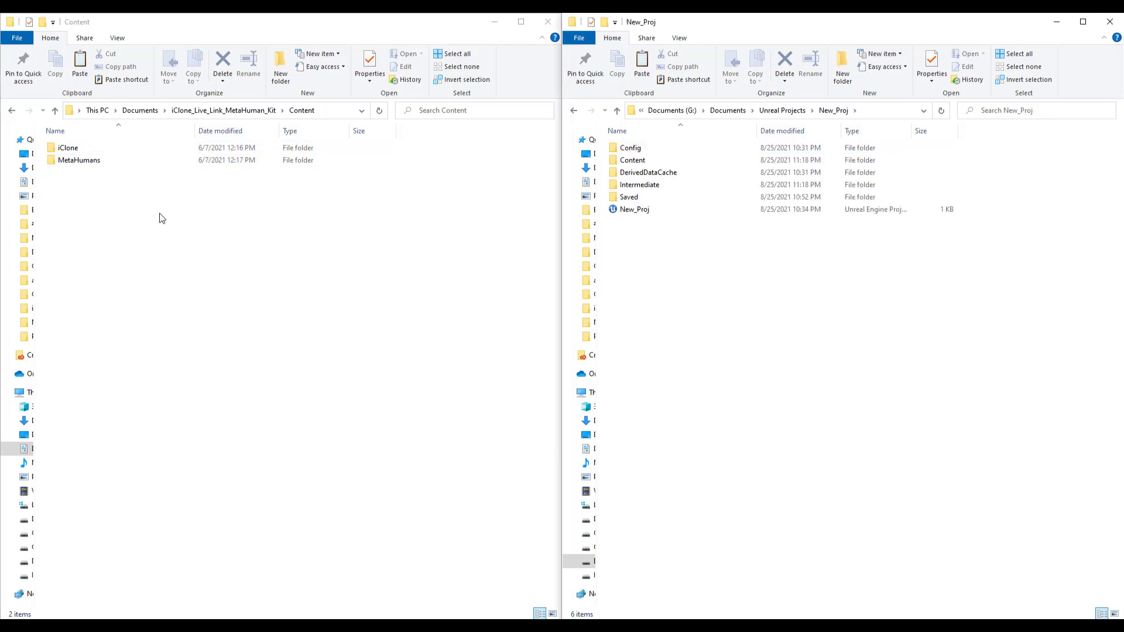
pyautogui.hotkey('ctrl', 'a')
pyautogui.click(633, 160)
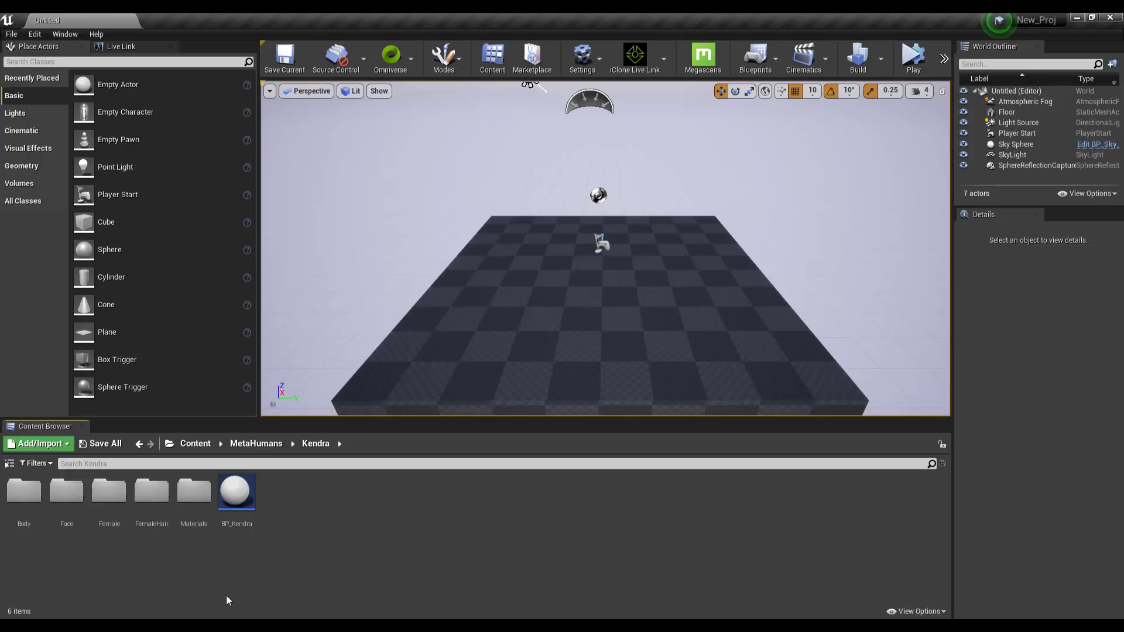
# - Switch back to Unreal Engine and place BP_Kendra near the middle of the level floor, framing its upper body
pyautogui.moveTo(236, 494); pyautogui.dragTo(588, 281)
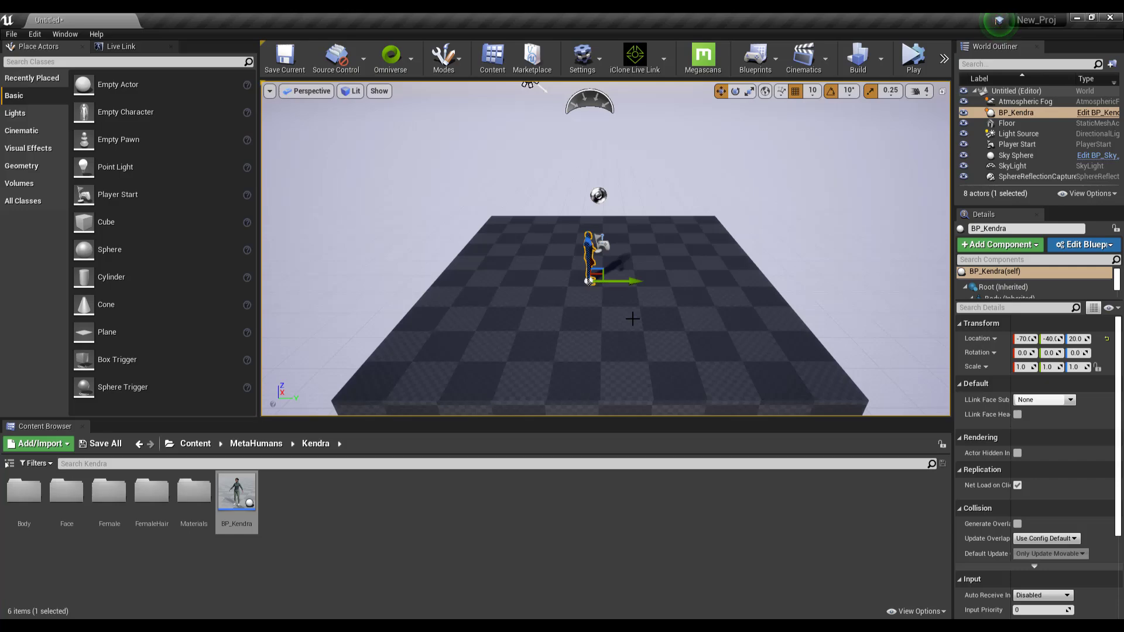
pyautogui.press('f')
pyautogui.keyDown('alt'); pyautogui.moveTo(633, 319); pyautogui.dragTo(914, 304); pyautogui.keyUp('alt')
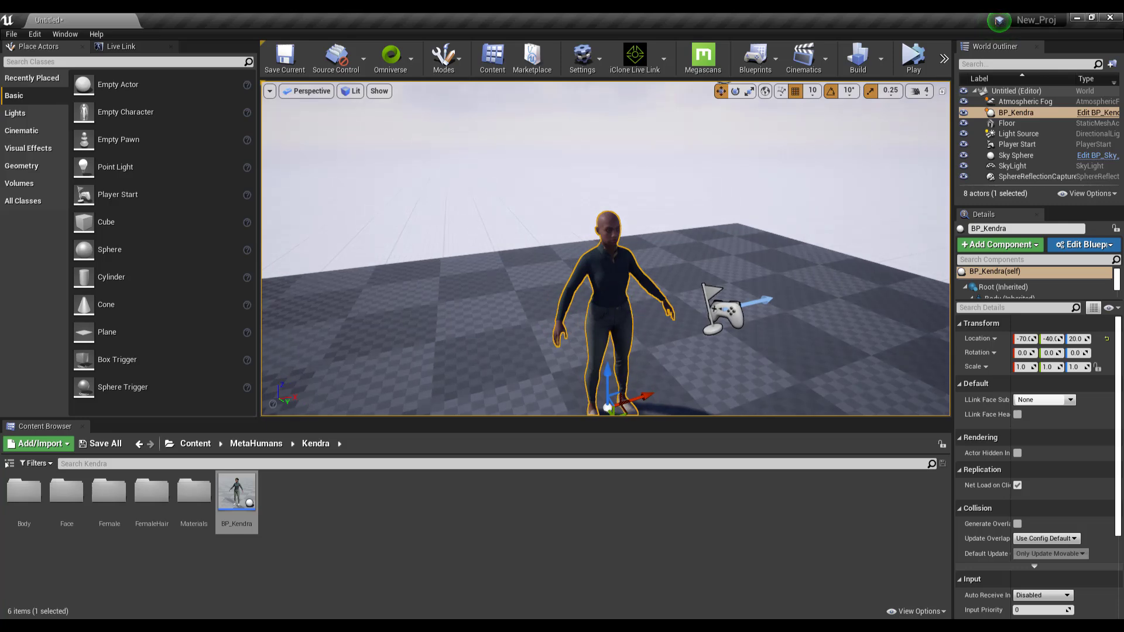
pyautogui.keyDown('alt'); pyautogui.moveTo(913, 304); pyautogui.dragTo(756, 277, button='right'); pyautogui.keyUp('alt')
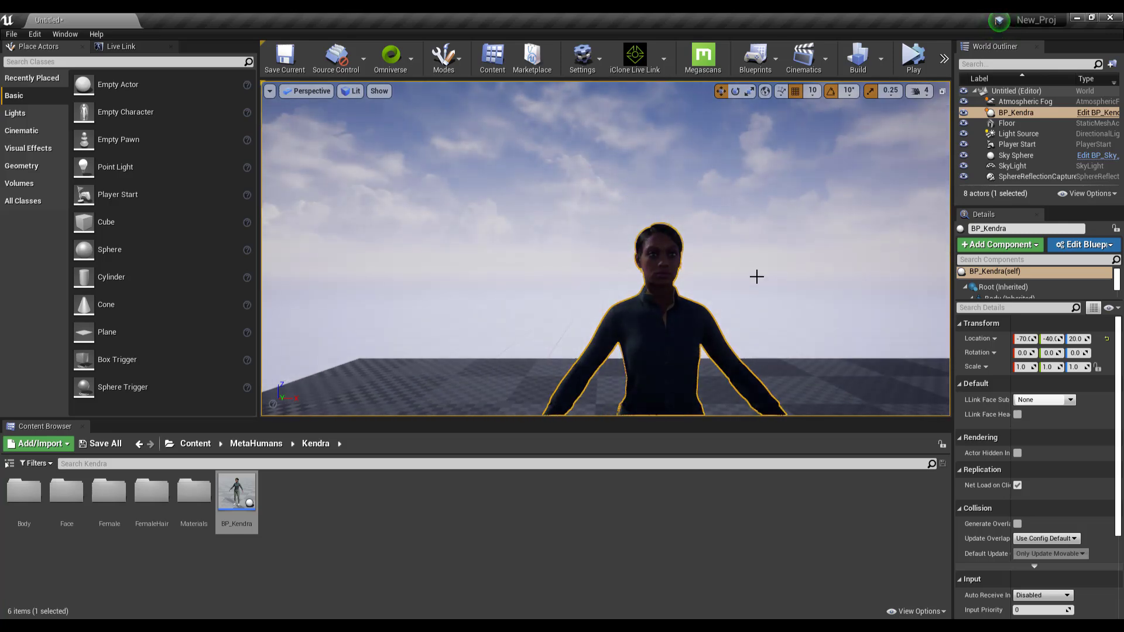
# - Rotate the Light Source to about 274° around Z so that it lights the front of the MetaHuman
pyautogui.click(1019, 133)
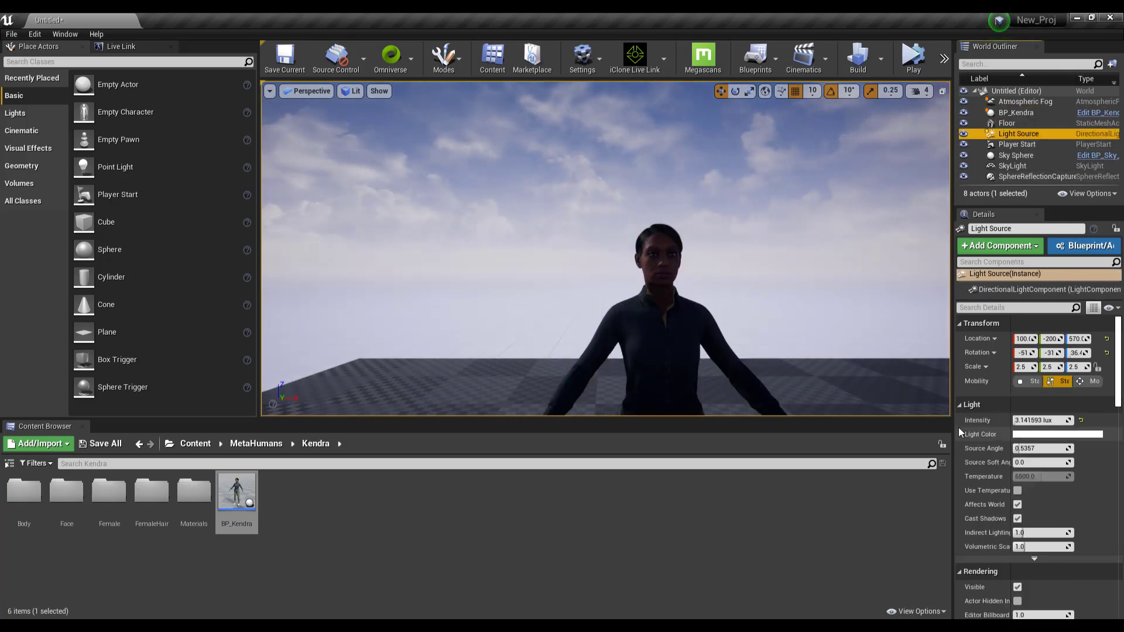
pyautogui.moveTo(1081, 352)
pyautogui.mouseDown()
pyautogui.moveTo(1117, 352)
pyautogui.moveTo(1084, 353)
pyautogui.mouseUp()
pyautogui.moveTo(674, 296)
pyautogui.mouseDown(button='right')
pyautogui.moveTo(691, 299)
pyautogui.moveTo(668, 299)
pyautogui.mouseUp(button='right')
pyautogui.moveTo(624, 288); pyautogui.dragTo(625, 252)
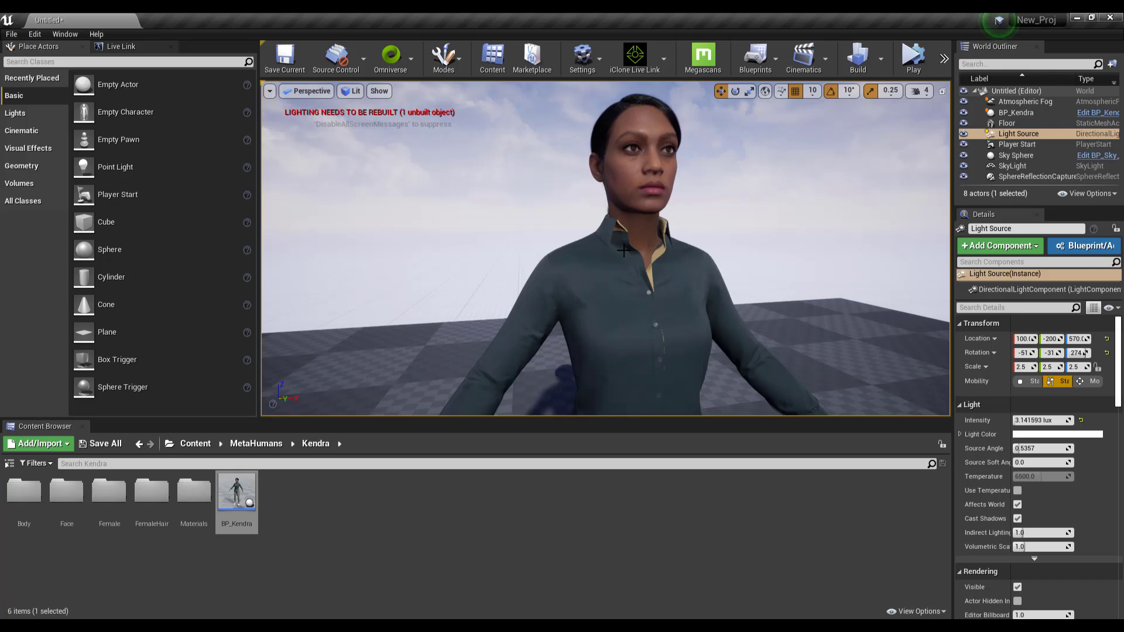
pyautogui.moveTo(668, 247); pyautogui.dragTo(647, 242)
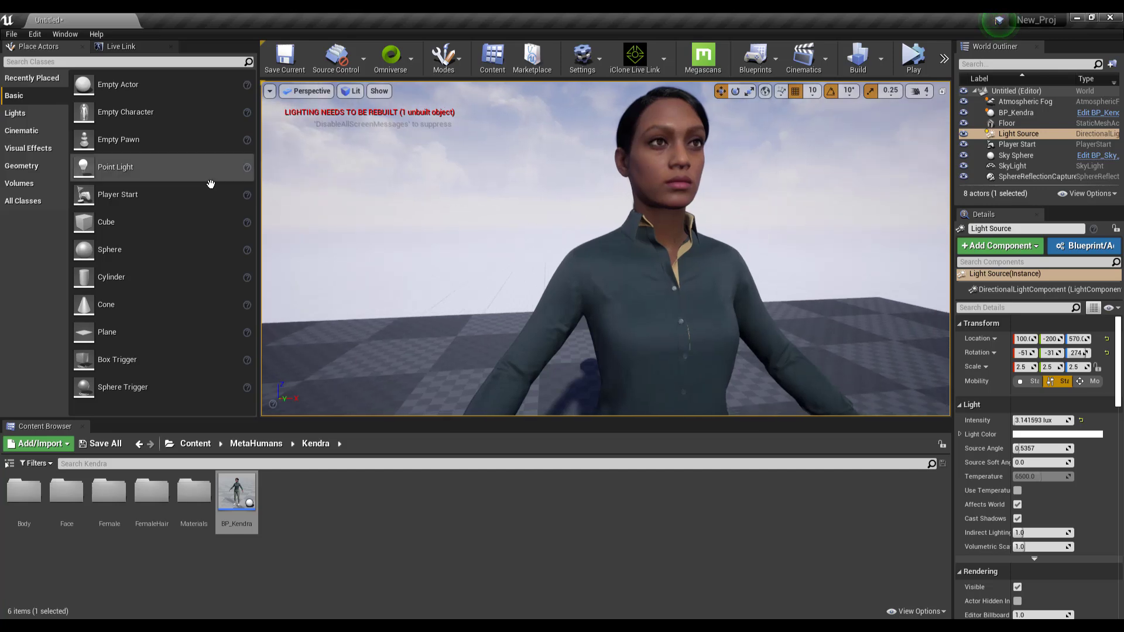
# - Add an iClone LiveLink source on port 54321 to Live Link and select it
pyautogui.click(64, 34)
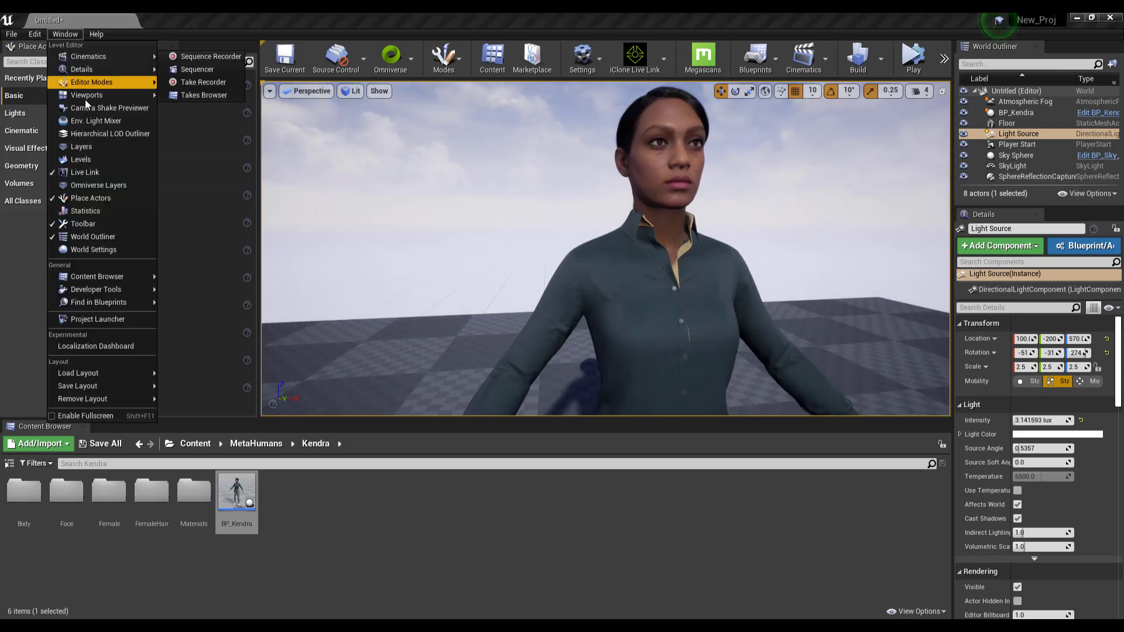
pyautogui.click(78, 171)
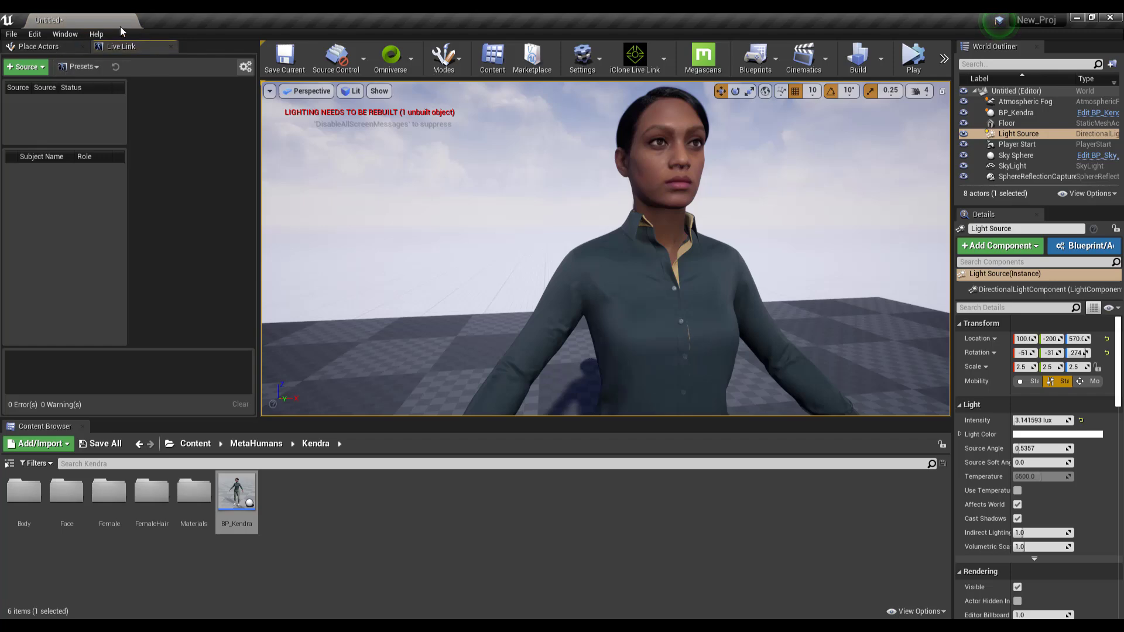
pyautogui.click(33, 69)
pyautogui.moveTo(36, 118)
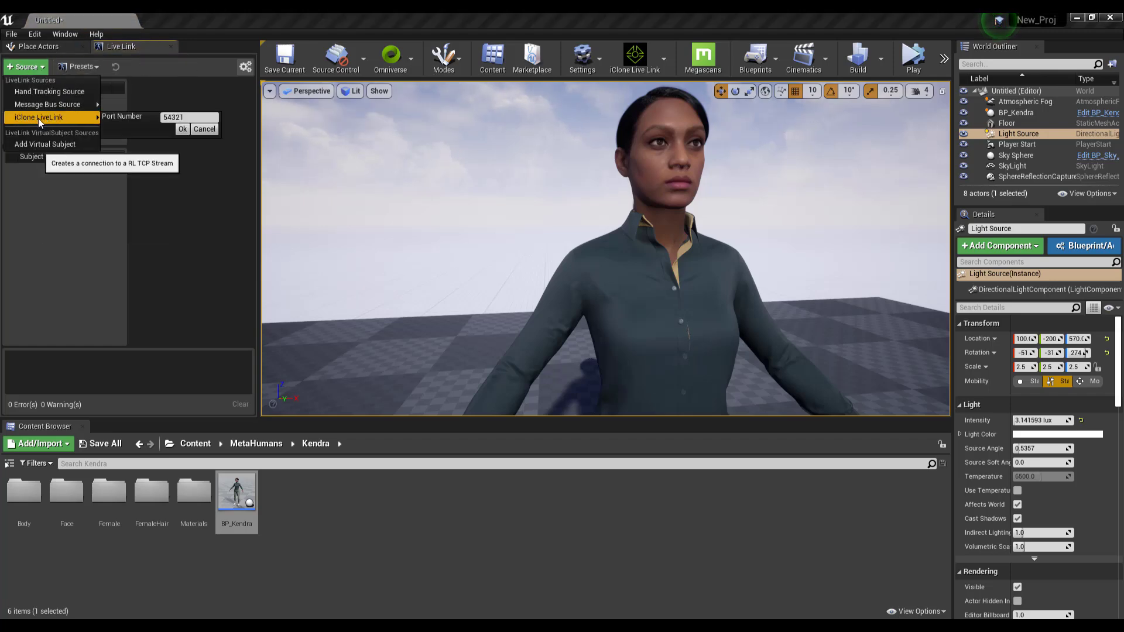
pyautogui.click(182, 129)
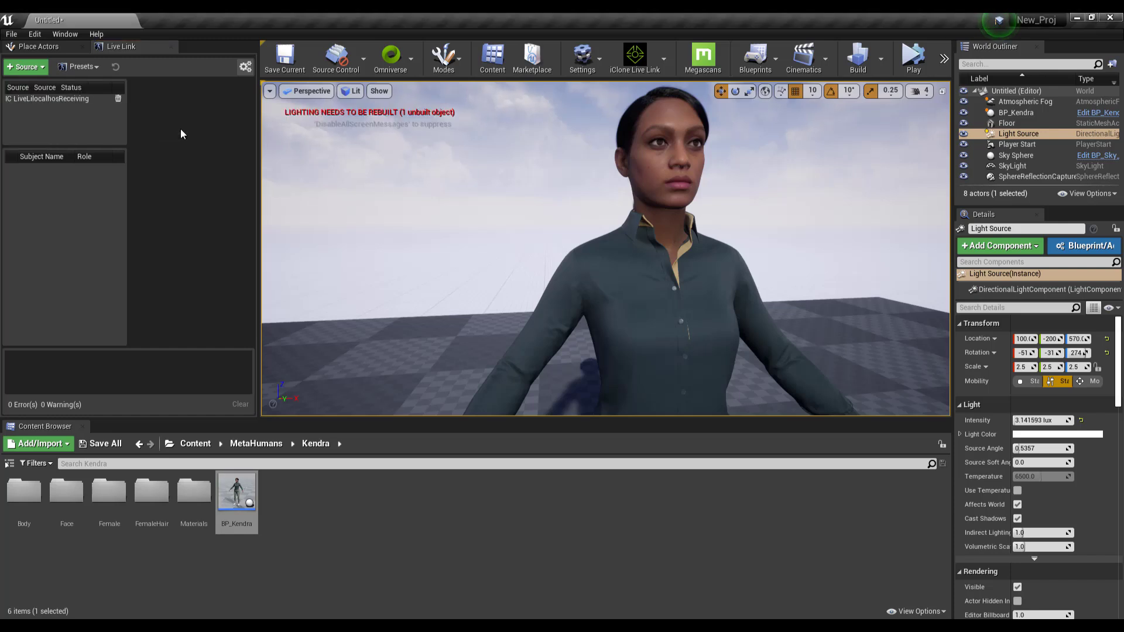
pyautogui.click(31, 99)
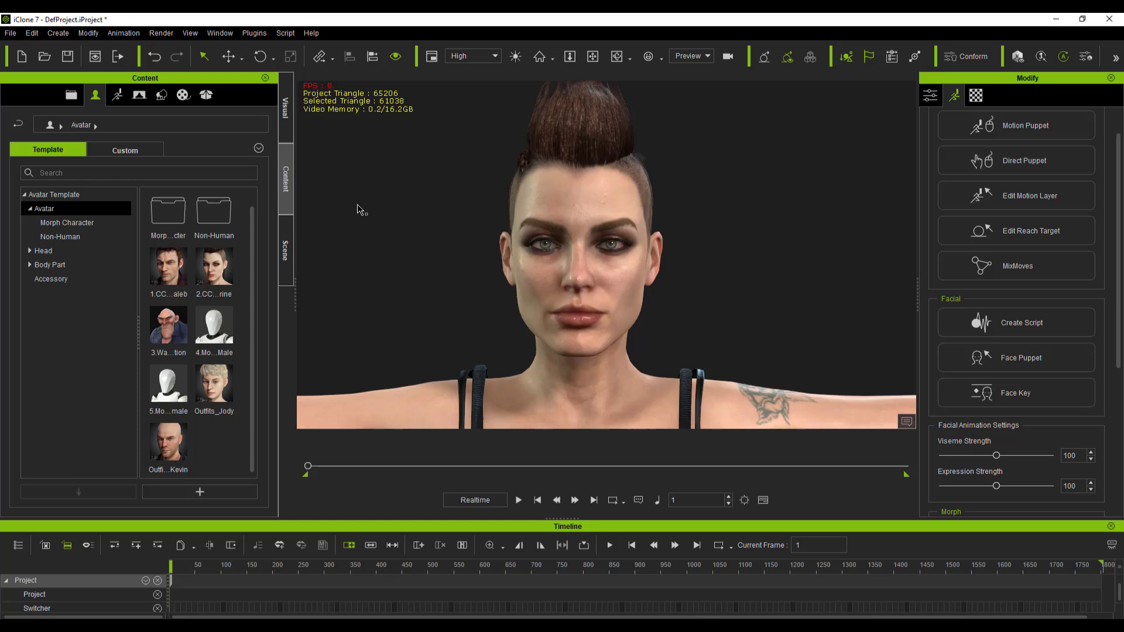
# - Switch to iClone and activate the Unreal Live Link for CC3+_Katherine, the editor camera and the lights
pyautogui.click(252, 35)
pyautogui.moveTo(273, 97)
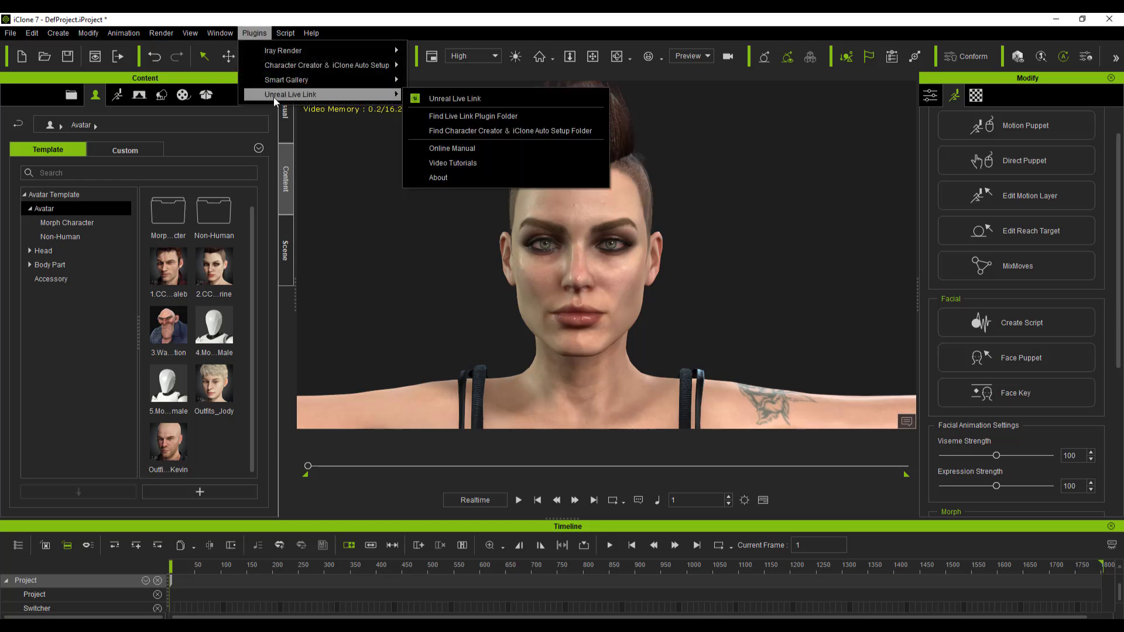
pyautogui.click(469, 99)
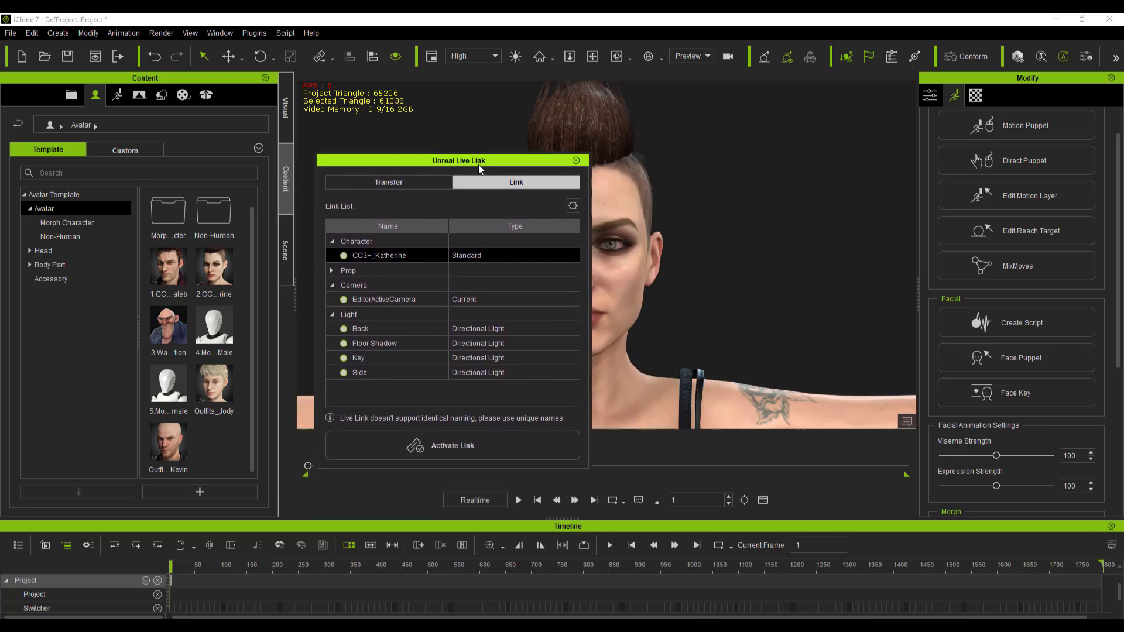
pyautogui.moveTo(479, 164); pyautogui.dragTo(473, 159)
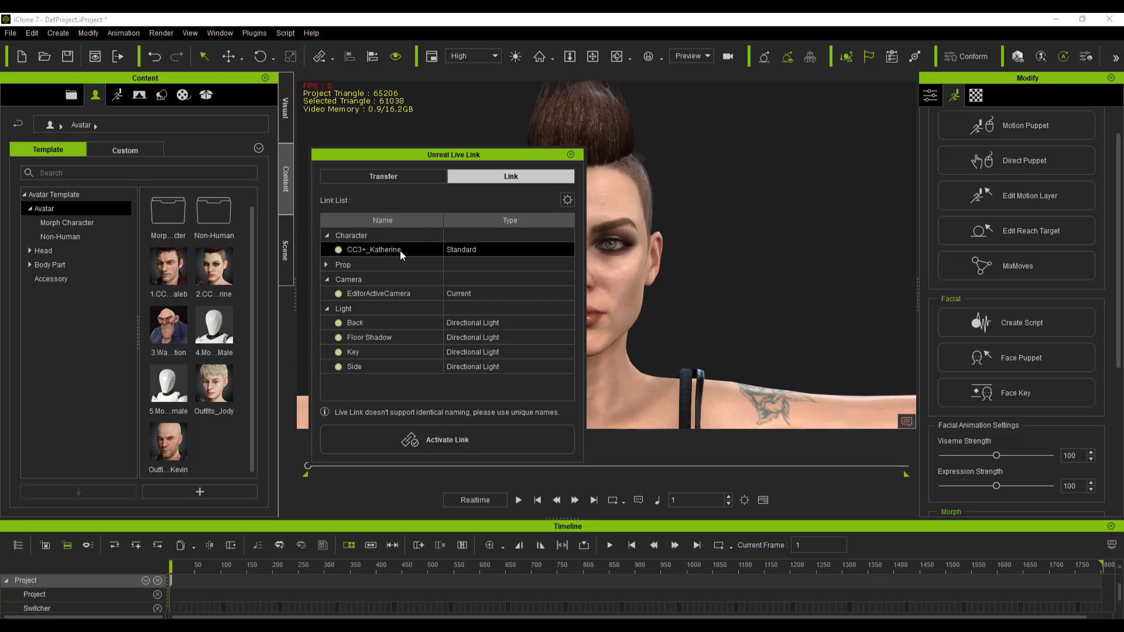
pyautogui.moveTo(478, 157); pyautogui.dragTo(348, 139)
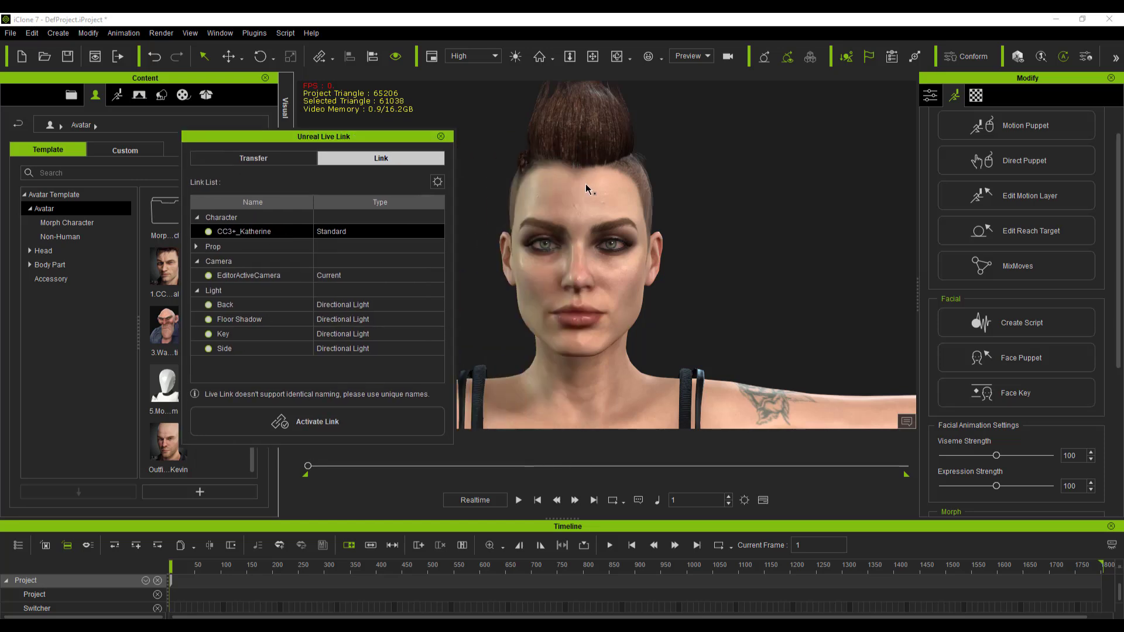
pyautogui.click(931, 96)
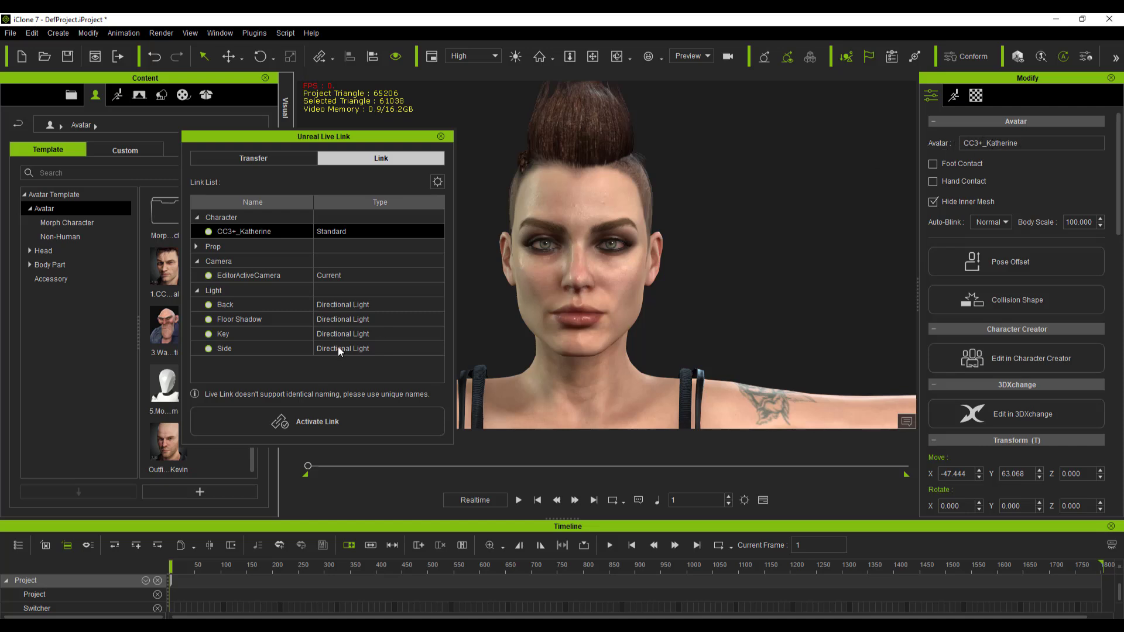
pyautogui.click(335, 423)
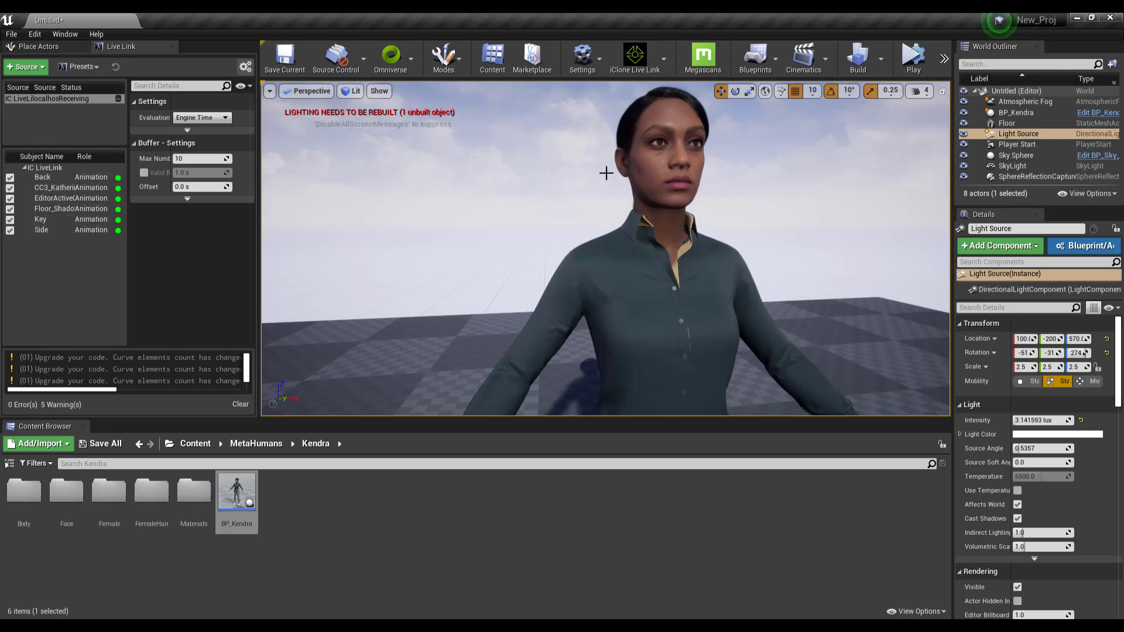
# - In Unreal Engine, set BP_Kendra's LLink Face Subj to CC3_Katherine and enable LLink Face Head
pyautogui.click(663, 168)
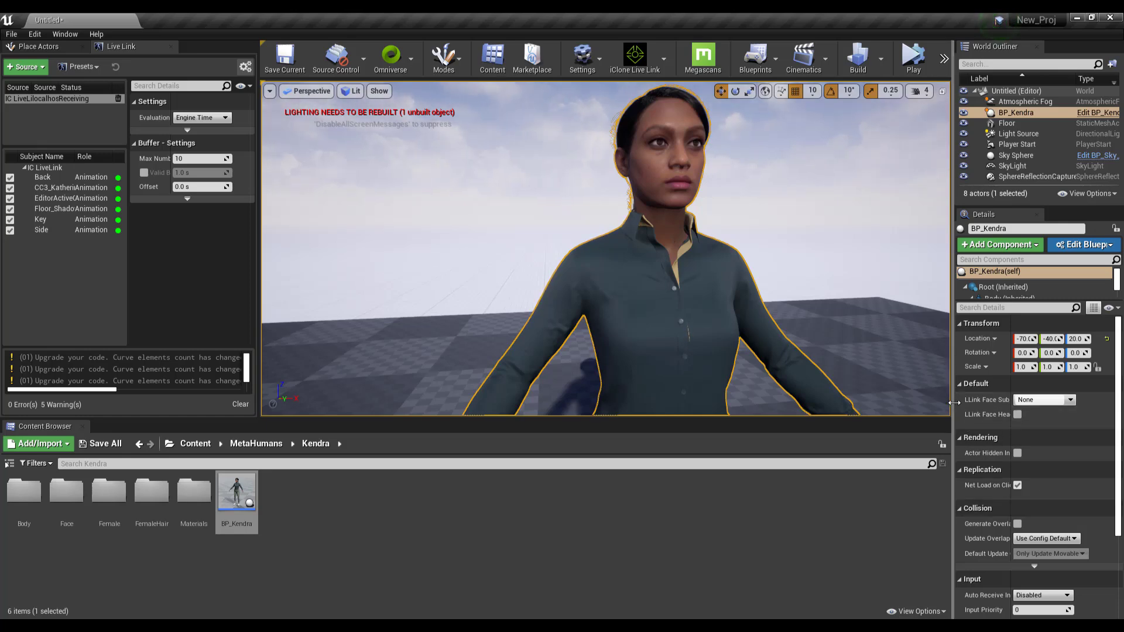
pyautogui.moveTo(954, 409); pyautogui.dragTo(886, 410)
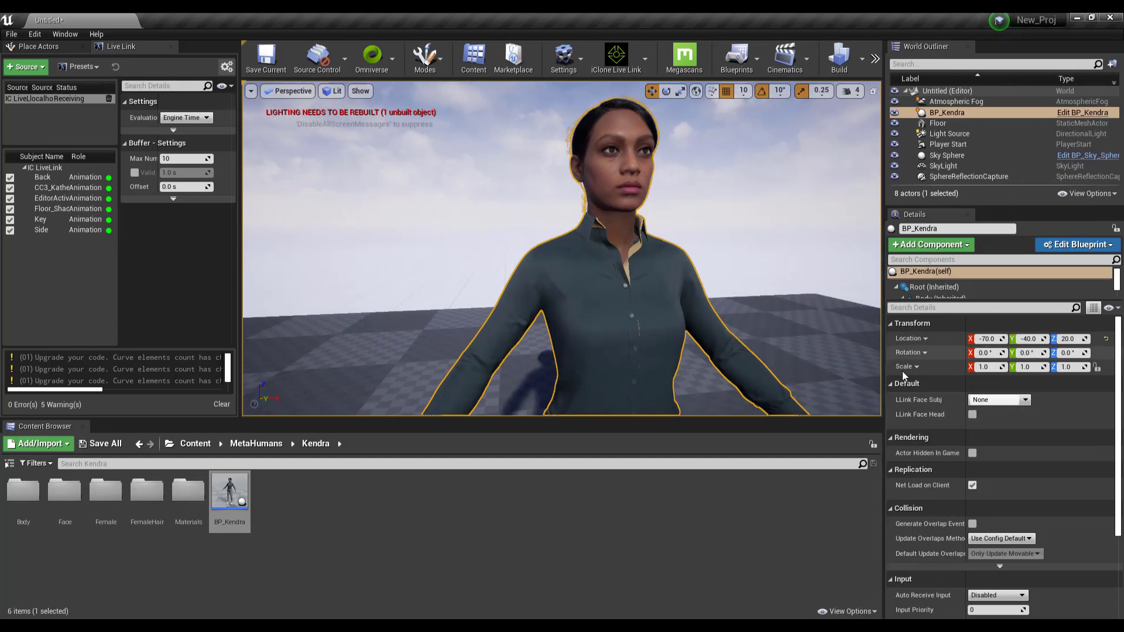
pyautogui.click(1026, 401)
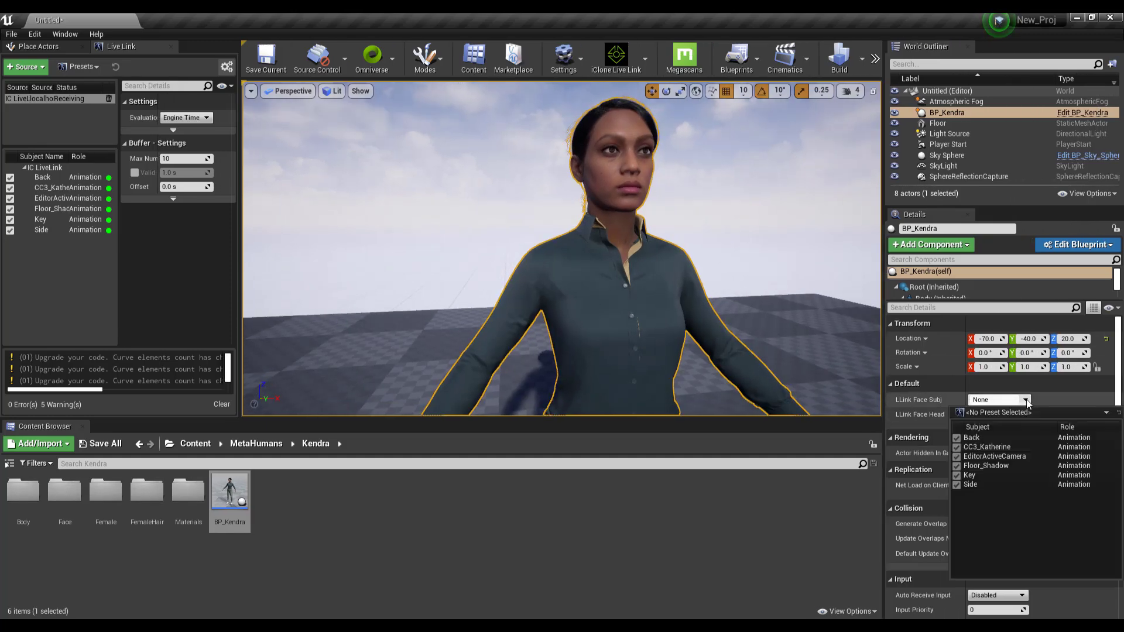
pyautogui.click(998, 449)
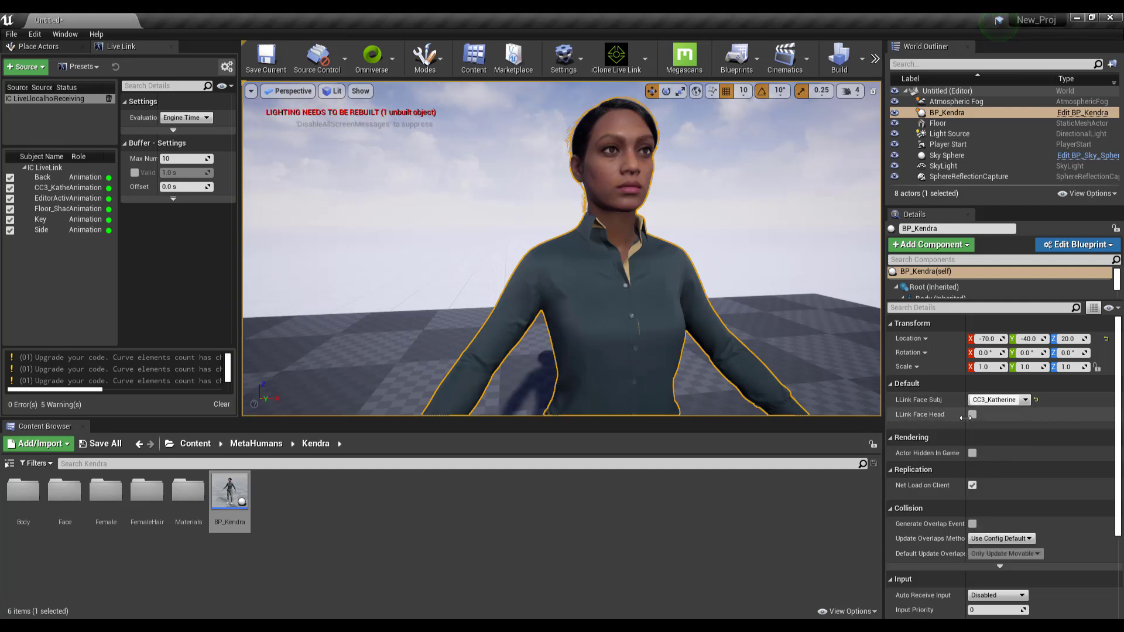
pyautogui.click(973, 414)
pyautogui.moveTo(884, 143); pyautogui.dragTo(959, 144)
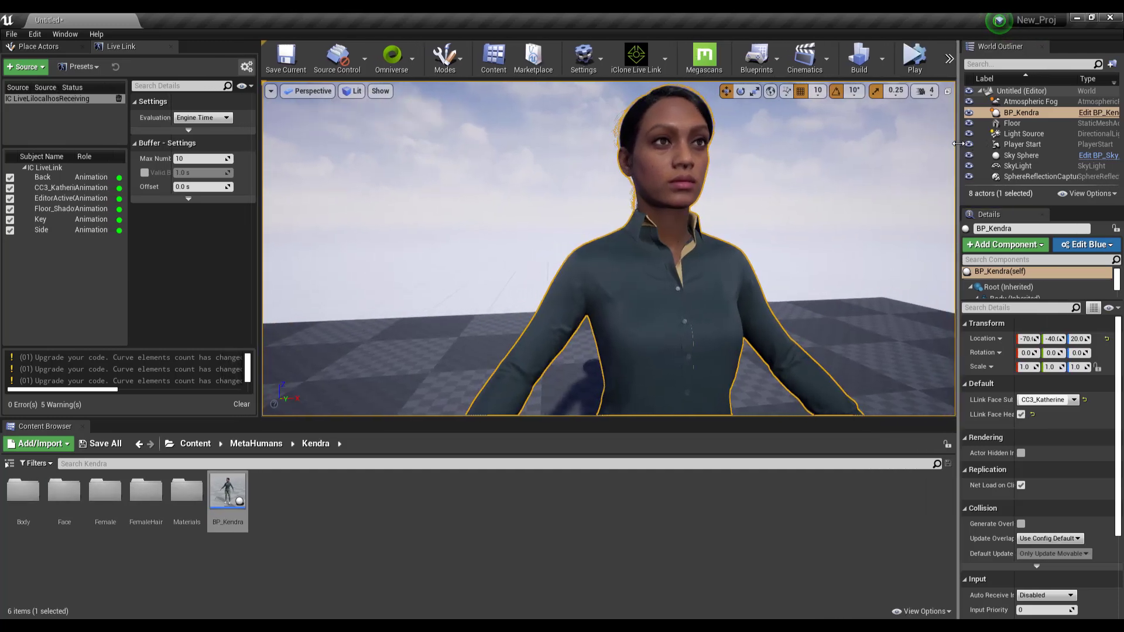
# - Run the level in Unreal Engine, then switch to iClone and position its window beside the MetaHuman's viewport
pyautogui.click(913, 57)
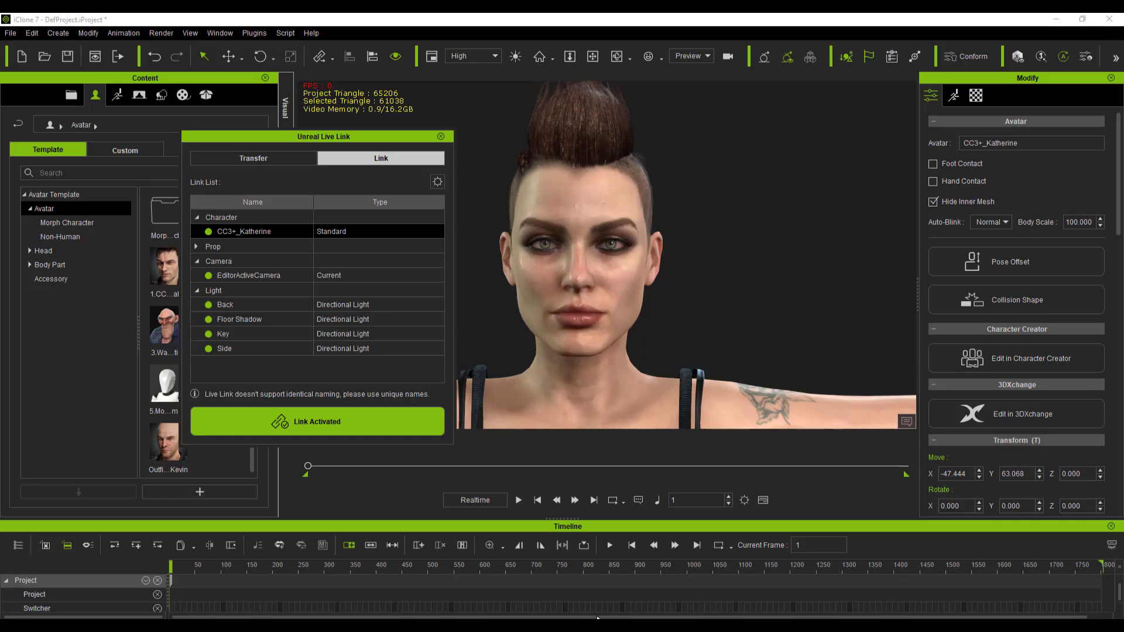
pyautogui.moveTo(329, 133); pyautogui.dragTo(928, 230)
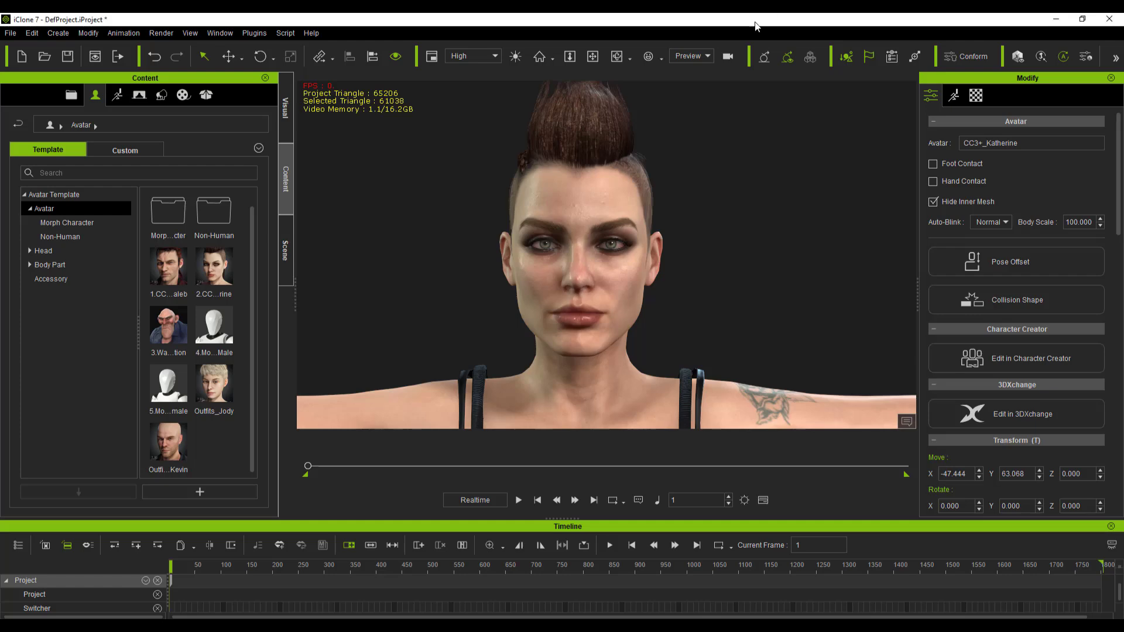
pyautogui.moveTo(748, 14); pyautogui.dragTo(338, 23)
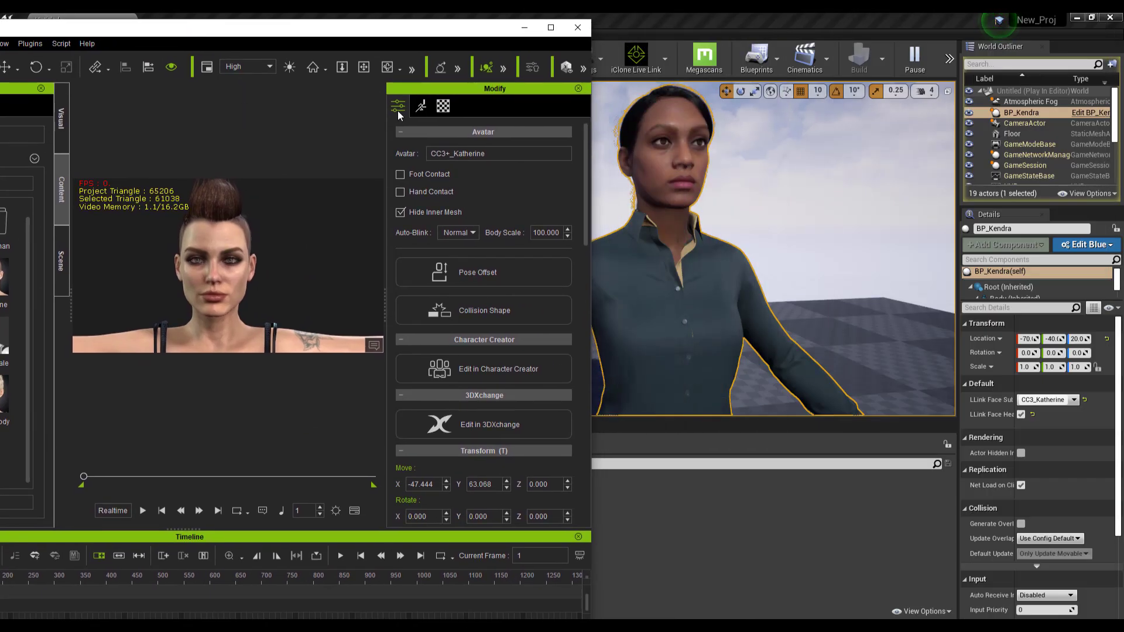
# - Open Face Puppet for the CC3+_Katherine avatar and preview full-face puppeting with the 00_Jade profile
pyautogui.click(421, 106)
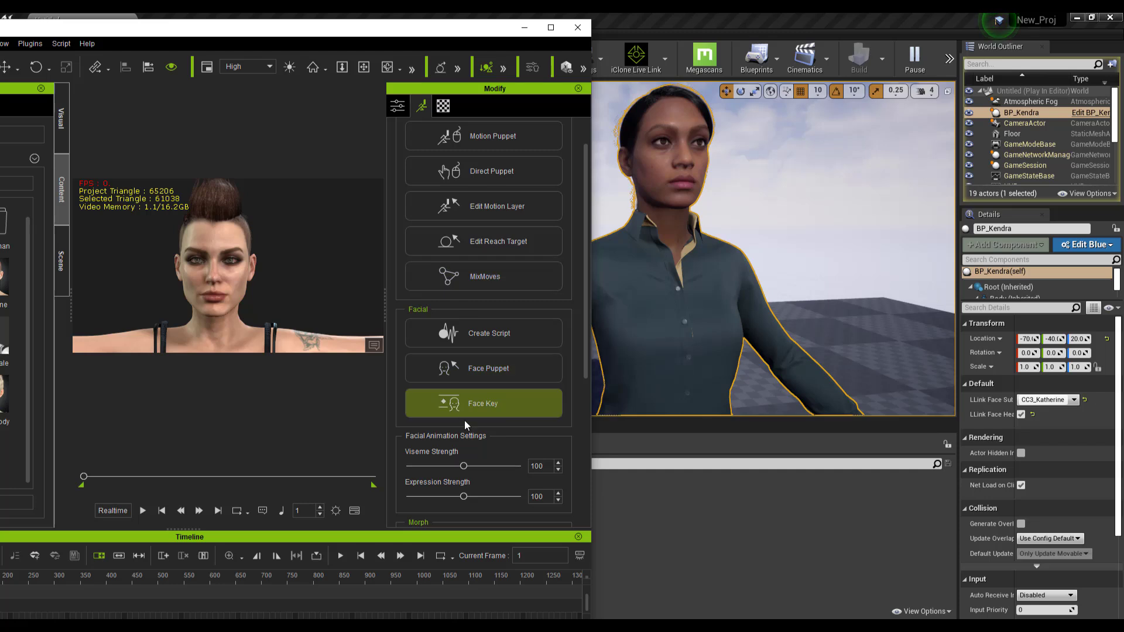
pyautogui.scroll(-2, 478, 347)
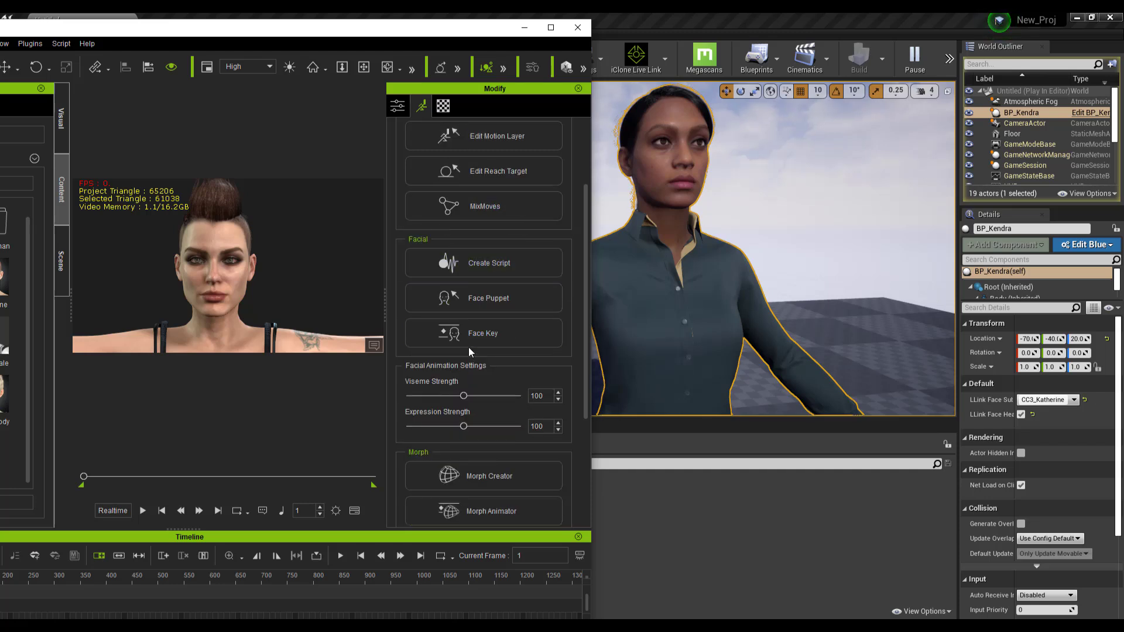
pyautogui.click(487, 299)
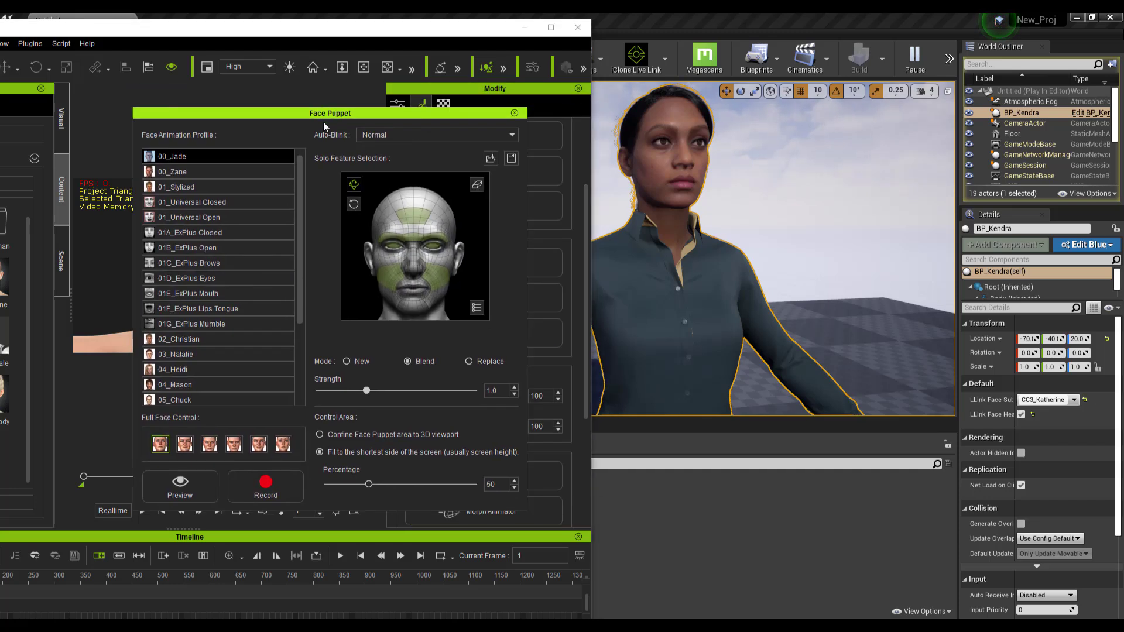
pyautogui.moveTo(323, 122); pyautogui.dragTo(418, 142)
pyautogui.click(289, 510)
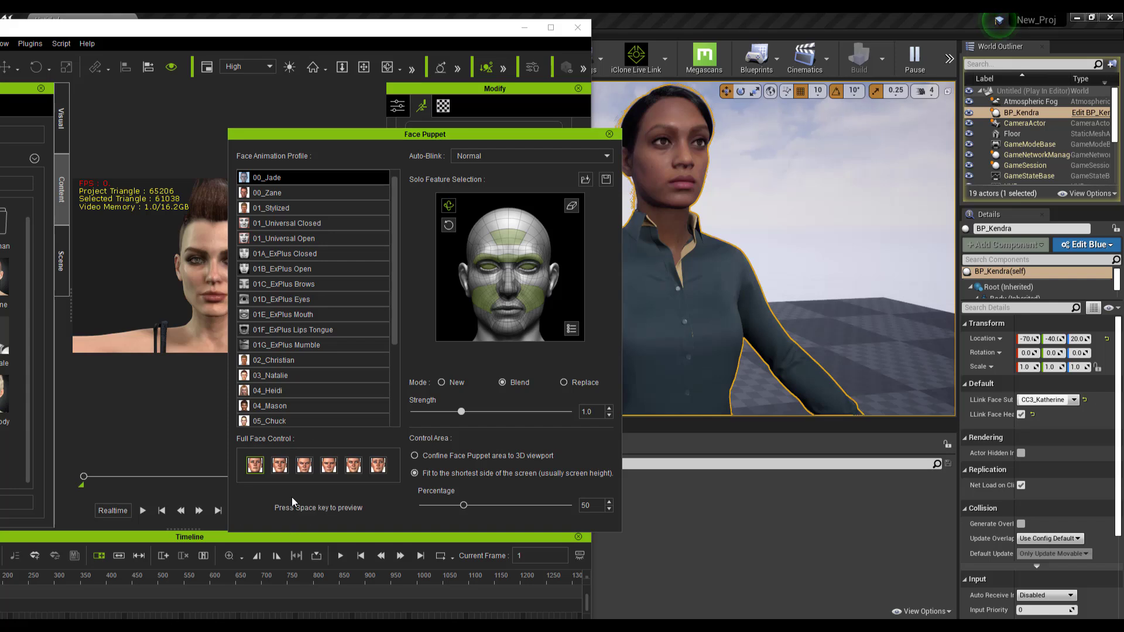
pyautogui.press('space')
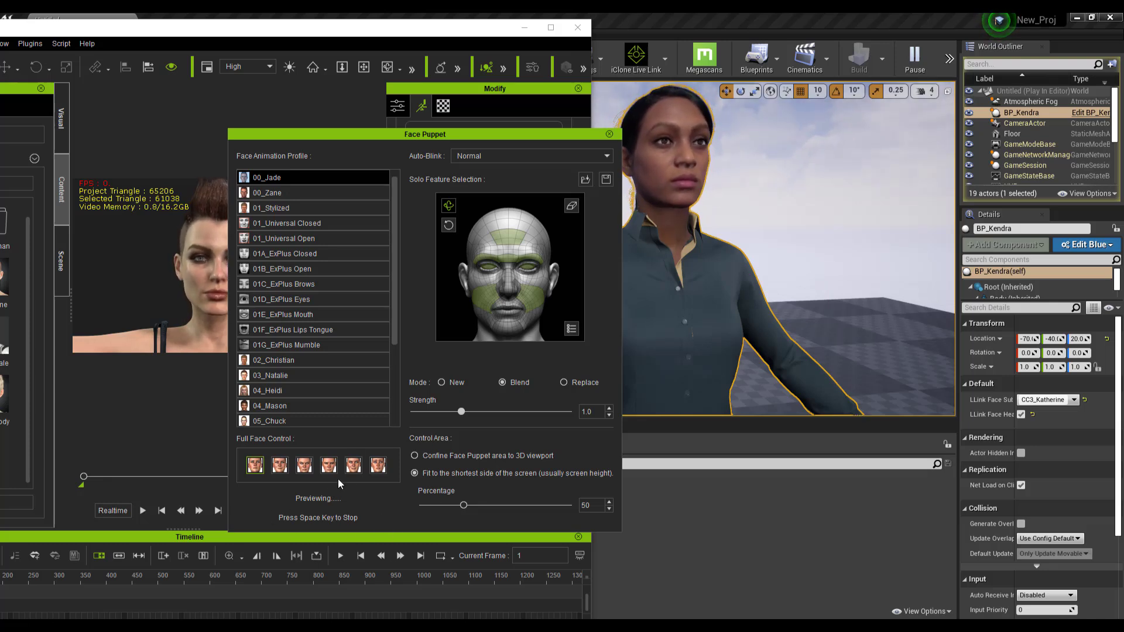
pyautogui.press('space')
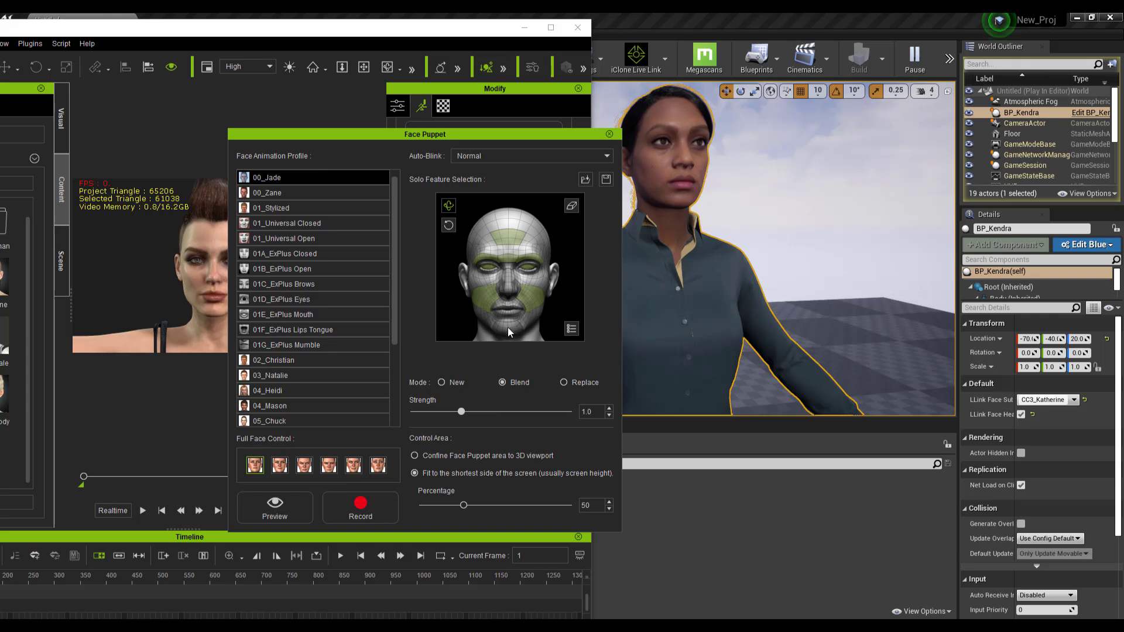
# - Add the chin to the Face Puppet solo features, remove the forehead, and preview the puppeting on the MetaHuman
pyautogui.click(507, 328)
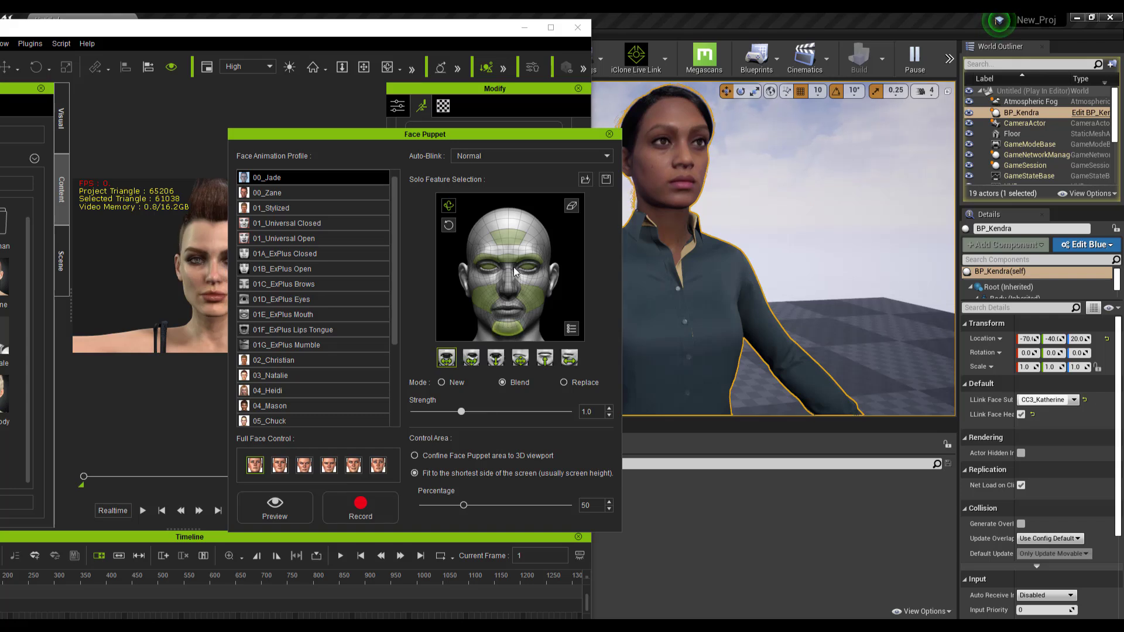
pyautogui.click(512, 234)
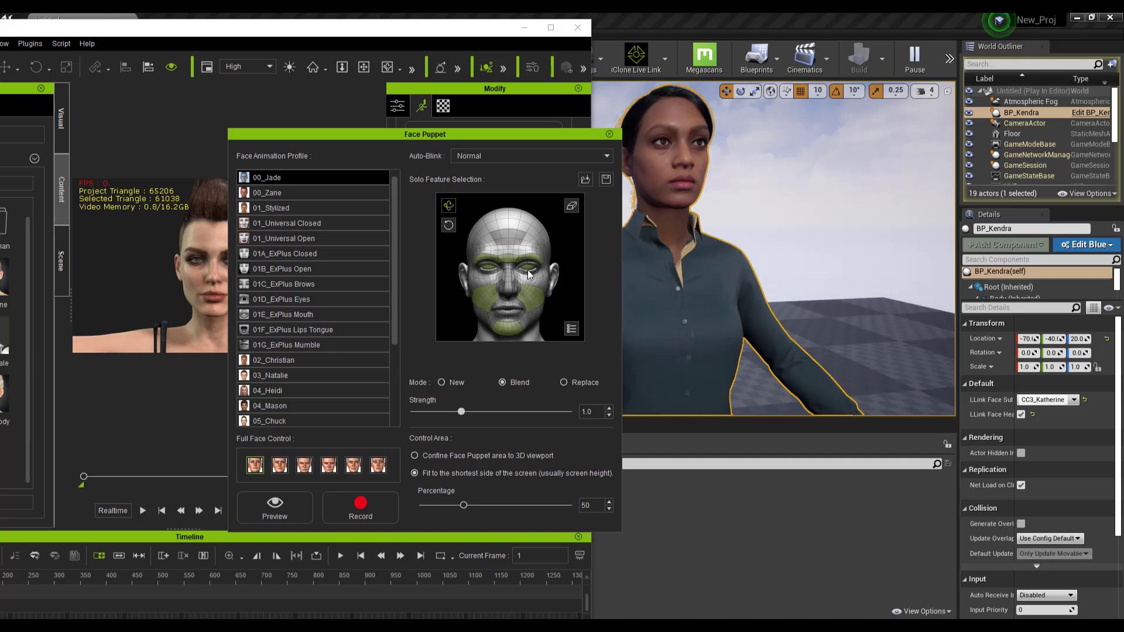
pyautogui.click(310, 515)
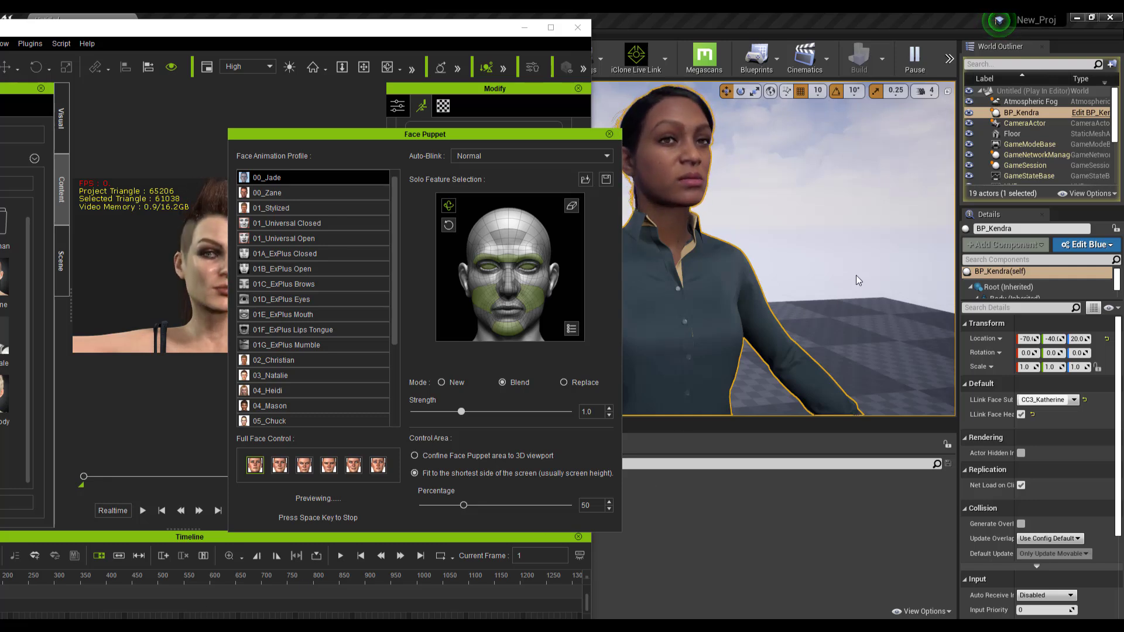
pyautogui.press('space')
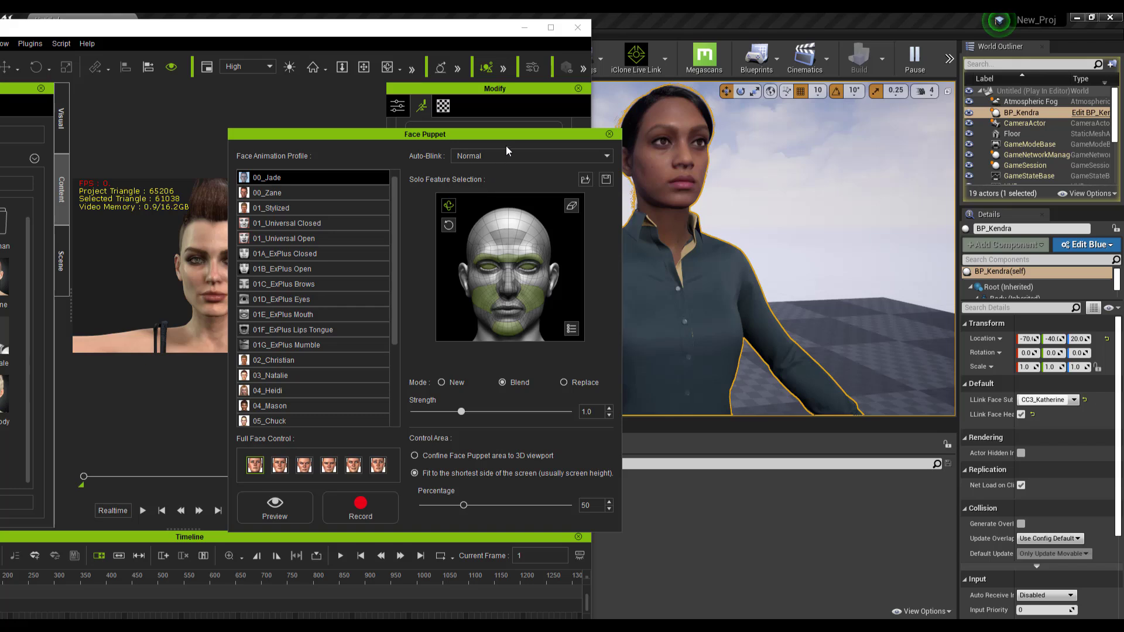
pyautogui.moveTo(508, 138); pyautogui.dragTo(432, 143)
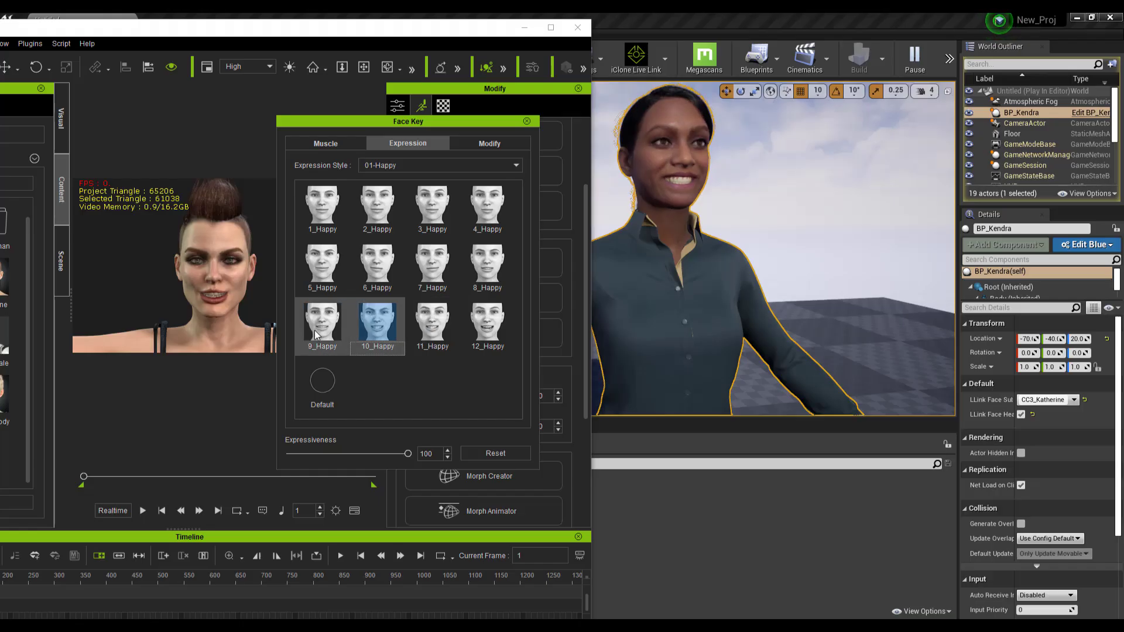
# - Apply the Face Key expressions 9_Happy, 1_Happy, 3_Happy and 4_Happy to the avatar in turn
pyautogui.click(314, 331)
pyautogui.click(336, 203)
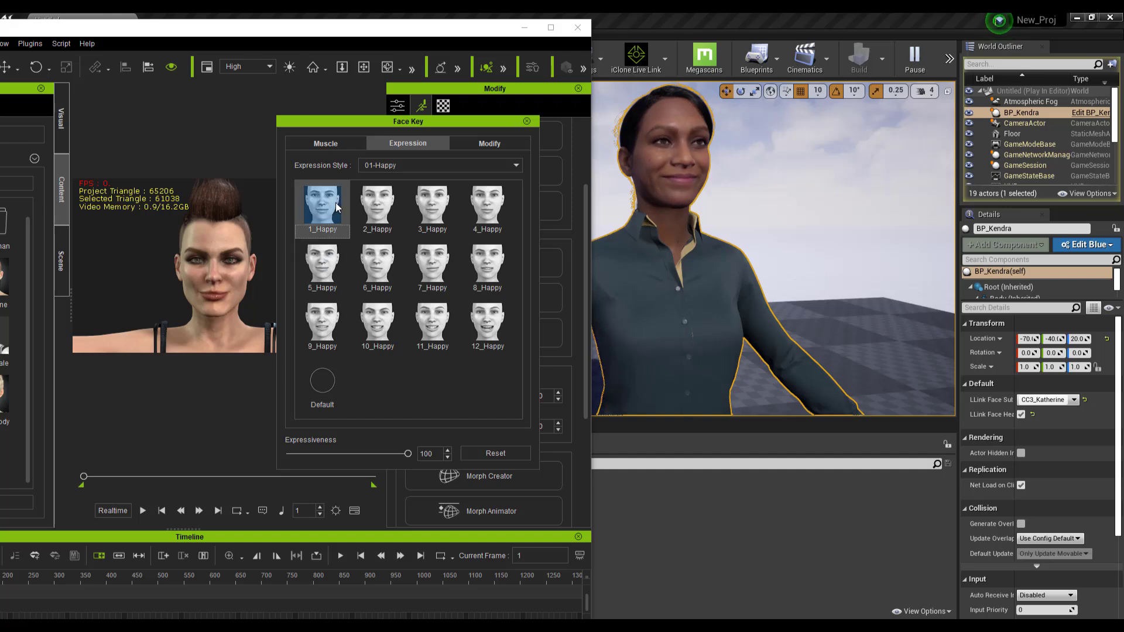
pyautogui.click(412, 207)
pyautogui.click(484, 209)
# - Try the Brow Raise Inner Left morph in Face Key's Modify settings and show the eye morphs
pyautogui.click(488, 144)
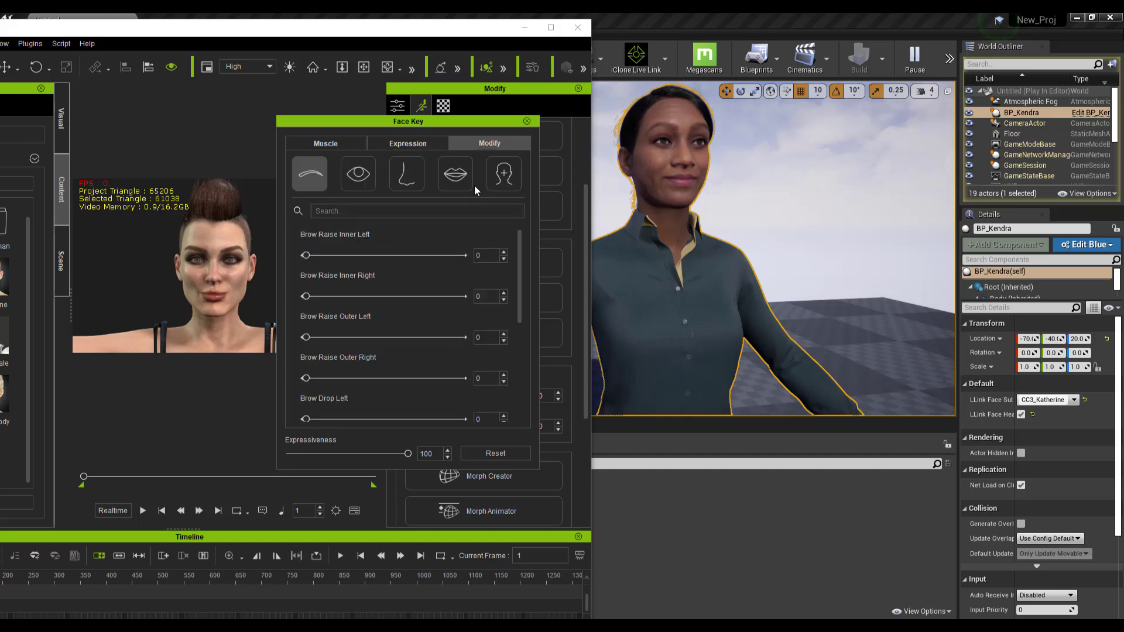
pyautogui.moveTo(308, 255); pyautogui.dragTo(255, 248)
pyautogui.click(350, 186)
# - Select the brow region on Face Key's Muscle face map and clear the selection
pyautogui.click(339, 146)
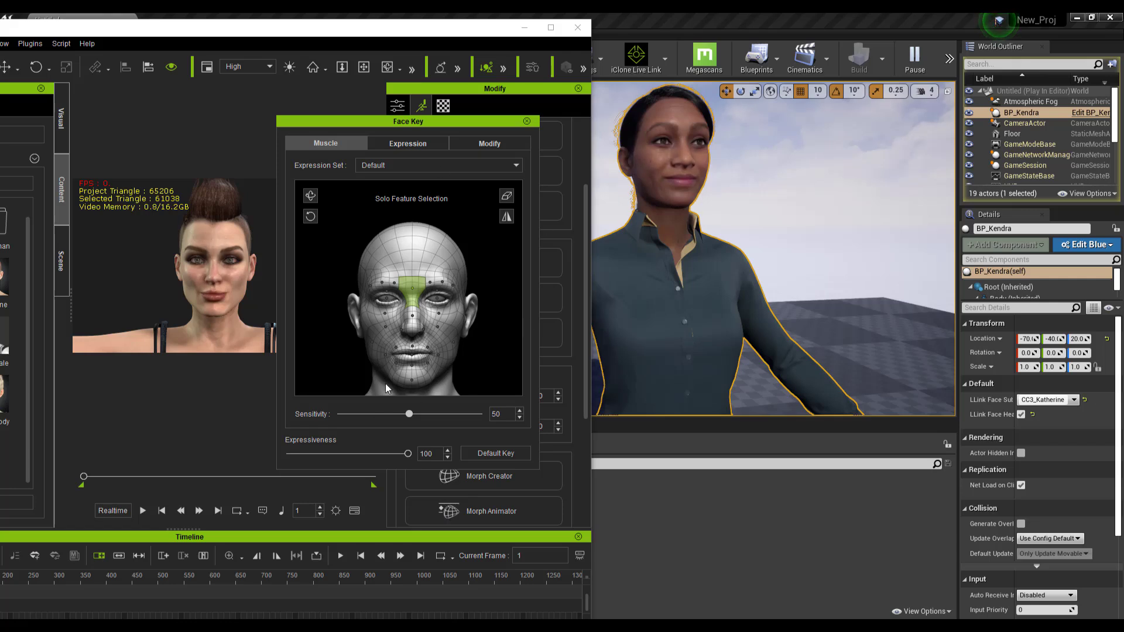
pyautogui.click(394, 283)
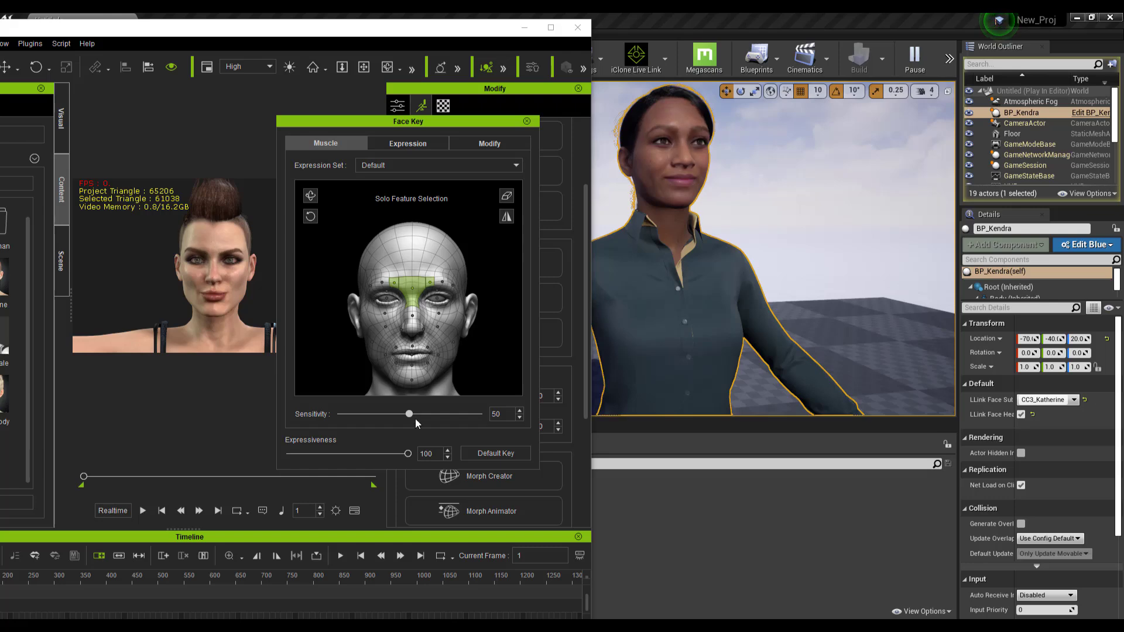
pyautogui.click(507, 198)
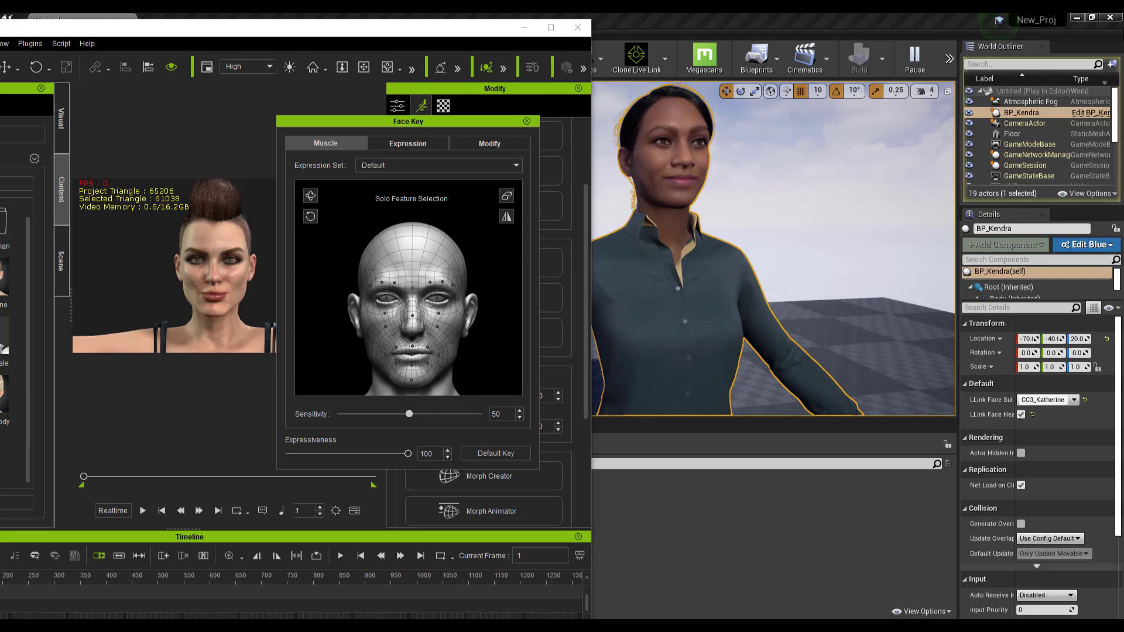
# - Switch to File Explorer and open the MetaHuman Dummies folder inside iClone_Live_Link_MetaHuman_Kit
pyautogui.hotkey('alt', 'Tab')
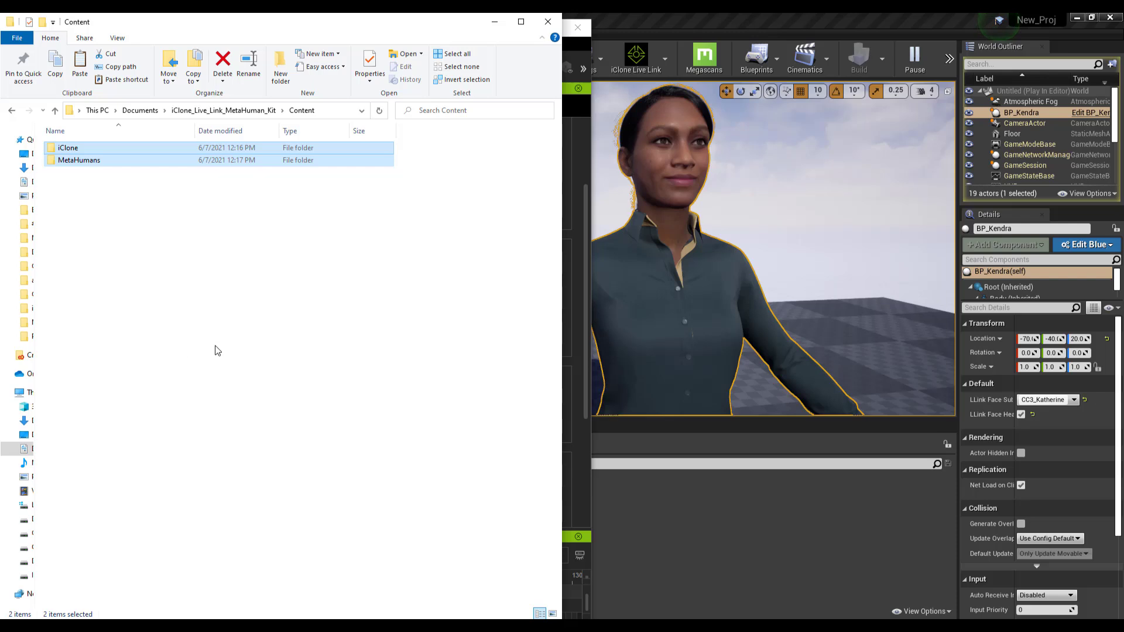
pyautogui.click(209, 305)
pyautogui.click(193, 110)
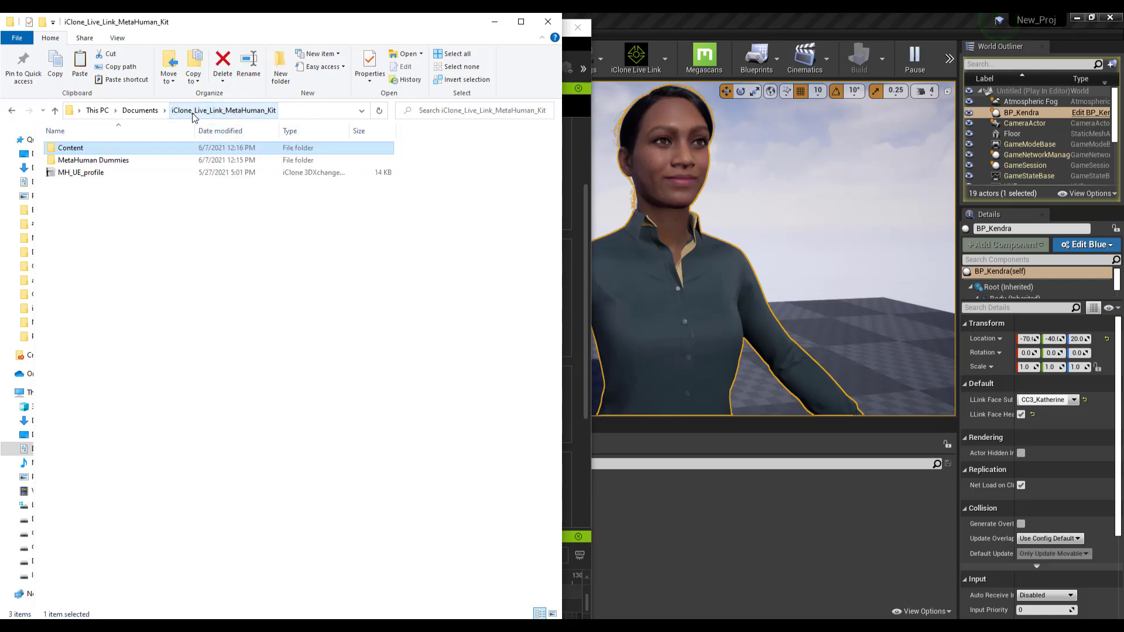
pyautogui.doubleClick(89, 160)
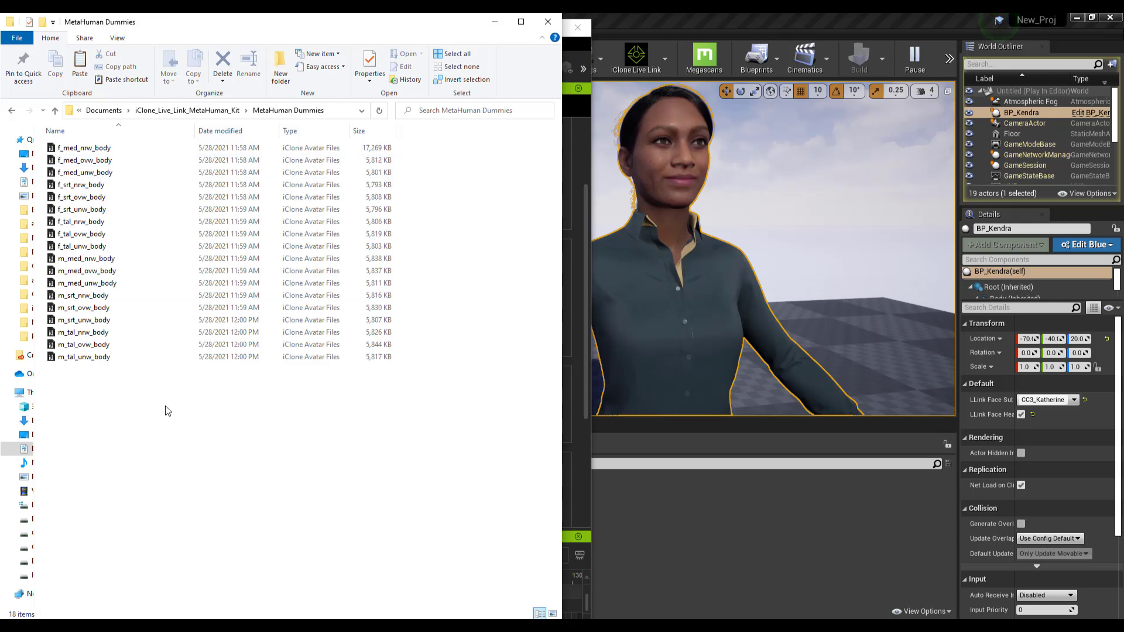
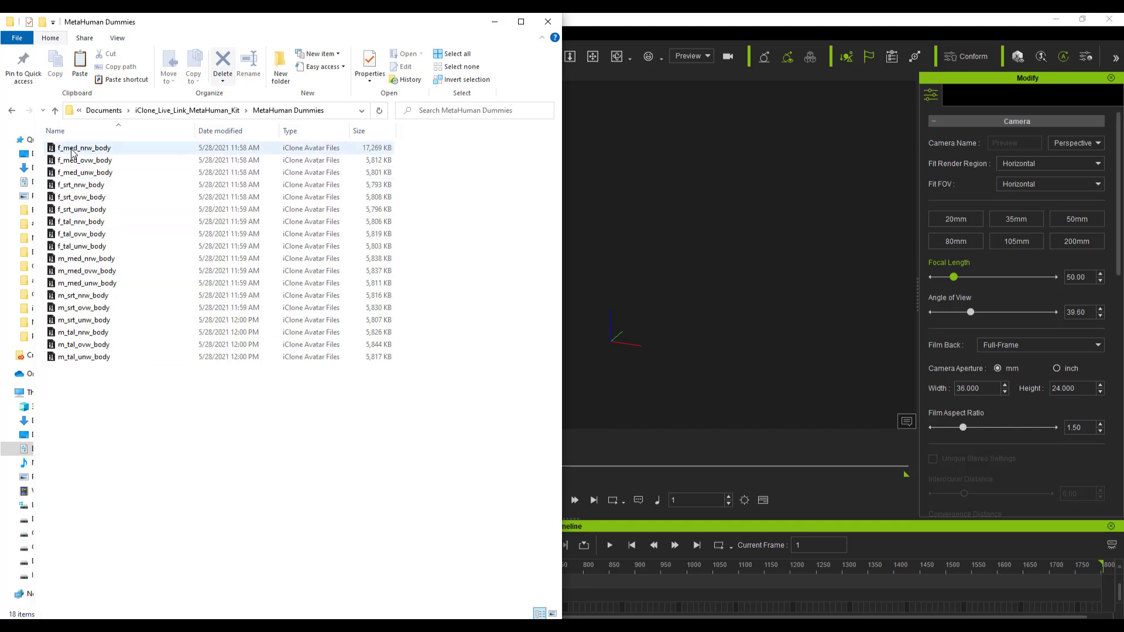
# - Import the f_med_nrw_body dummy avatar into the empty iClone scene and show it from the Front view
pyautogui.moveTo(72, 153); pyautogui.dragTo(734, 278)
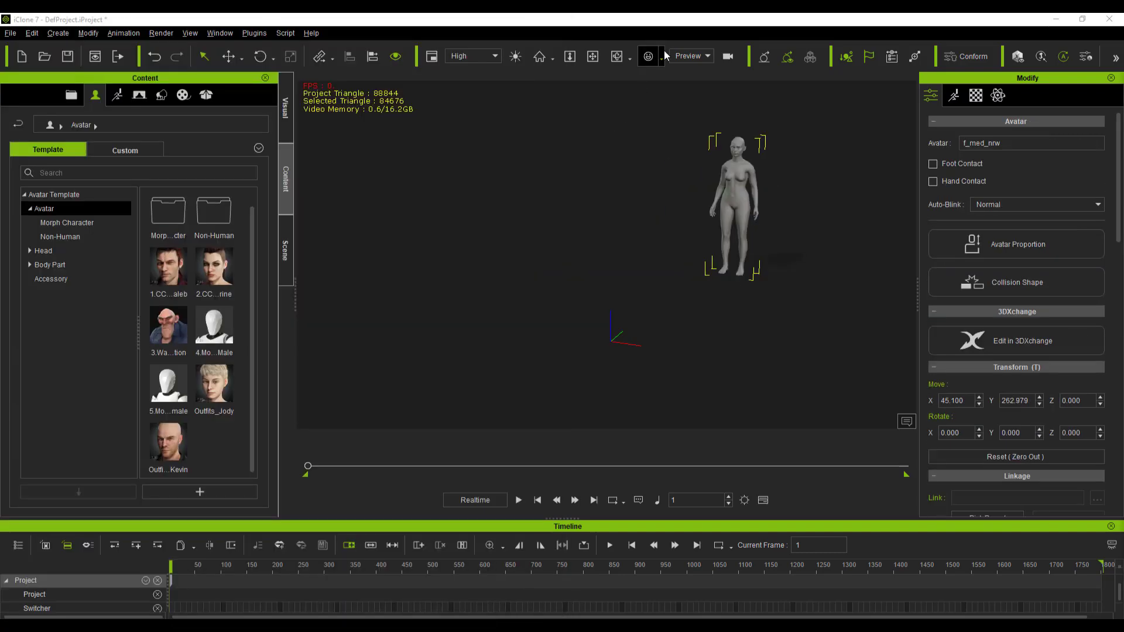
pyautogui.click(649, 57)
pyautogui.click(661, 59)
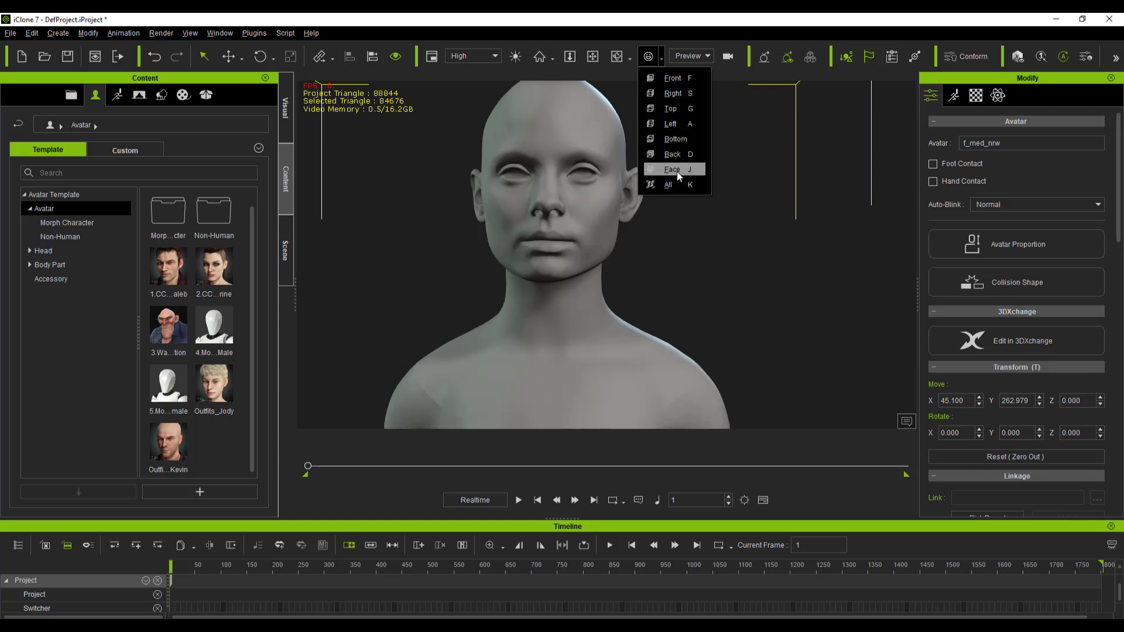
pyautogui.click(669, 78)
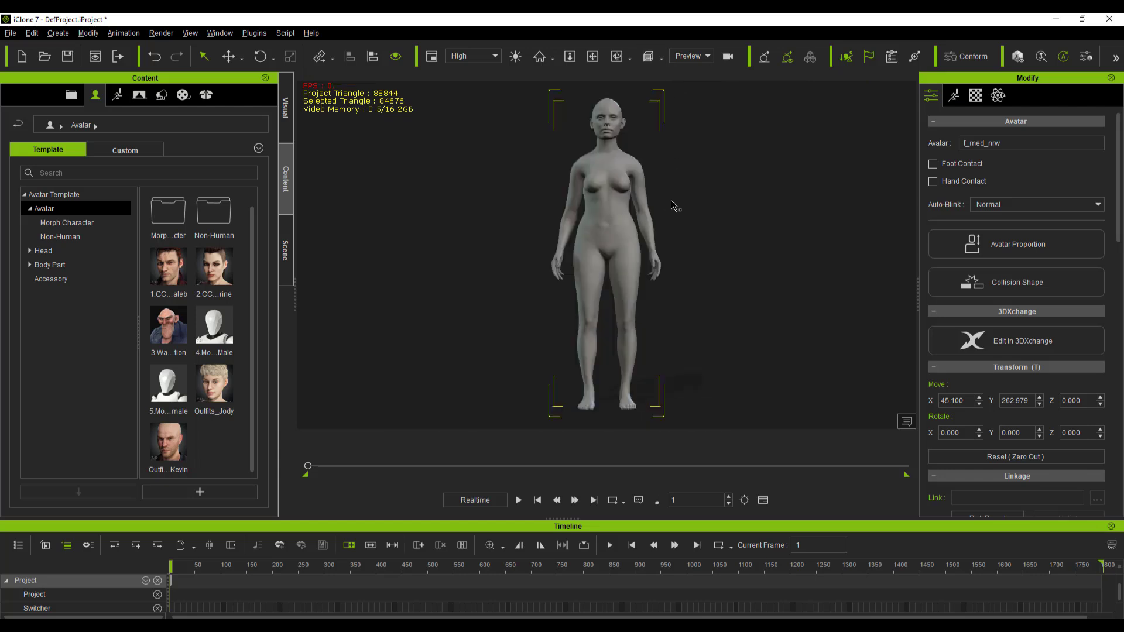
# - Switch to Unreal Engine and open the BP_Kendra blueprint from the MetaHumans > Kendra content folder
pyautogui.click(1057, 20)
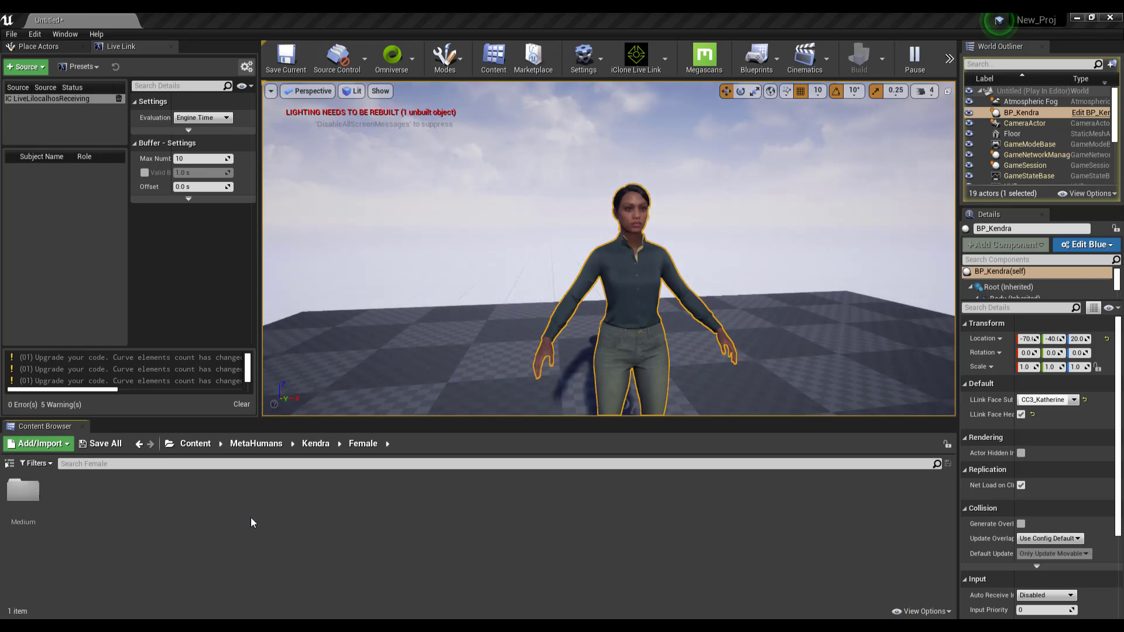
pyautogui.click(315, 444)
pyautogui.click(228, 490)
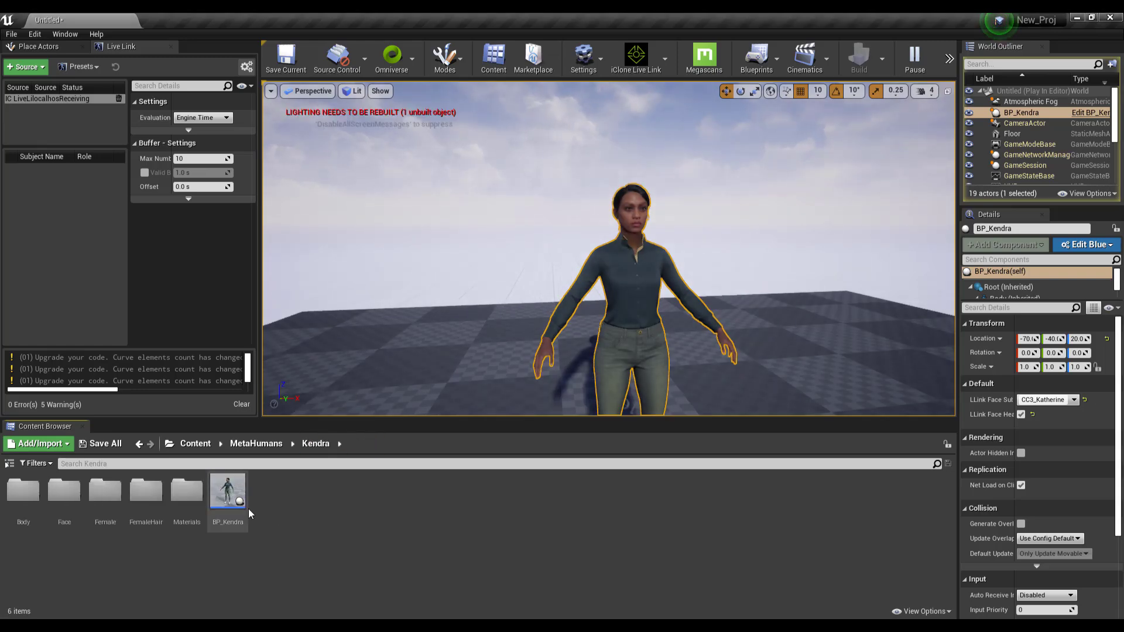
pyautogui.doubleClick(230, 490)
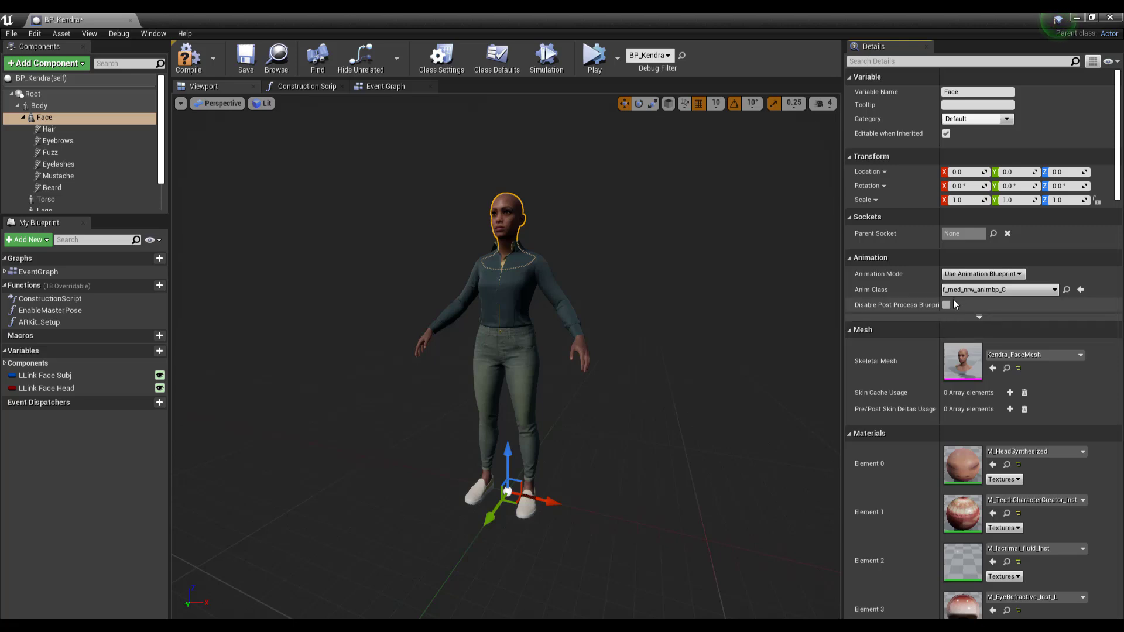
# - Set the Body component's Animation Mode in BP_Kendra to Use Animation Blueprint
pyautogui.click(49, 129)
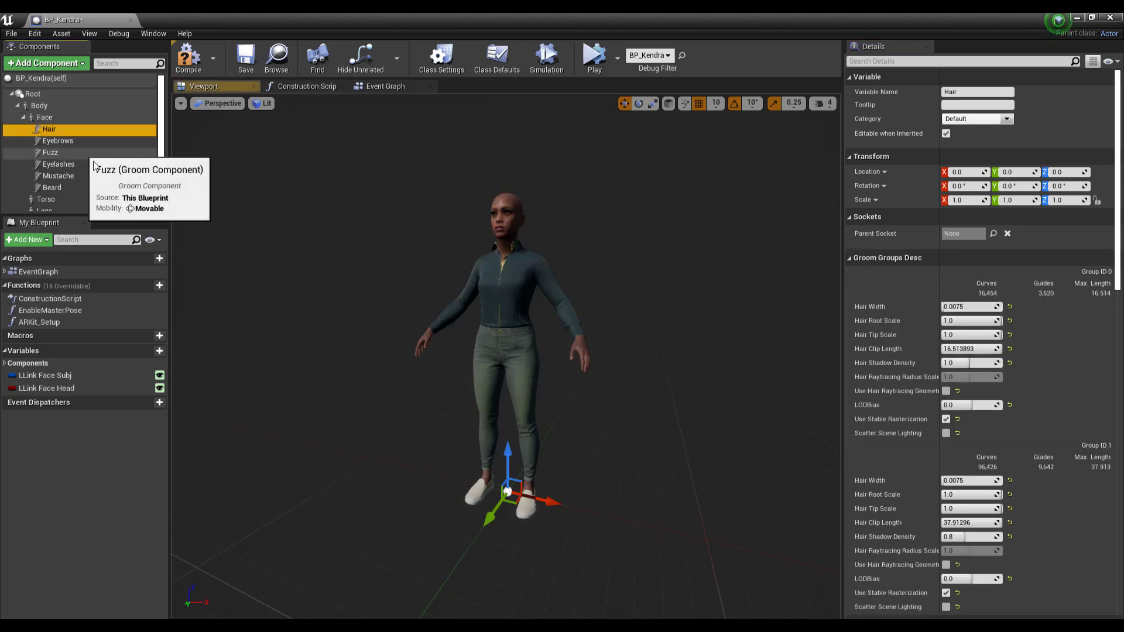
pyautogui.click(35, 106)
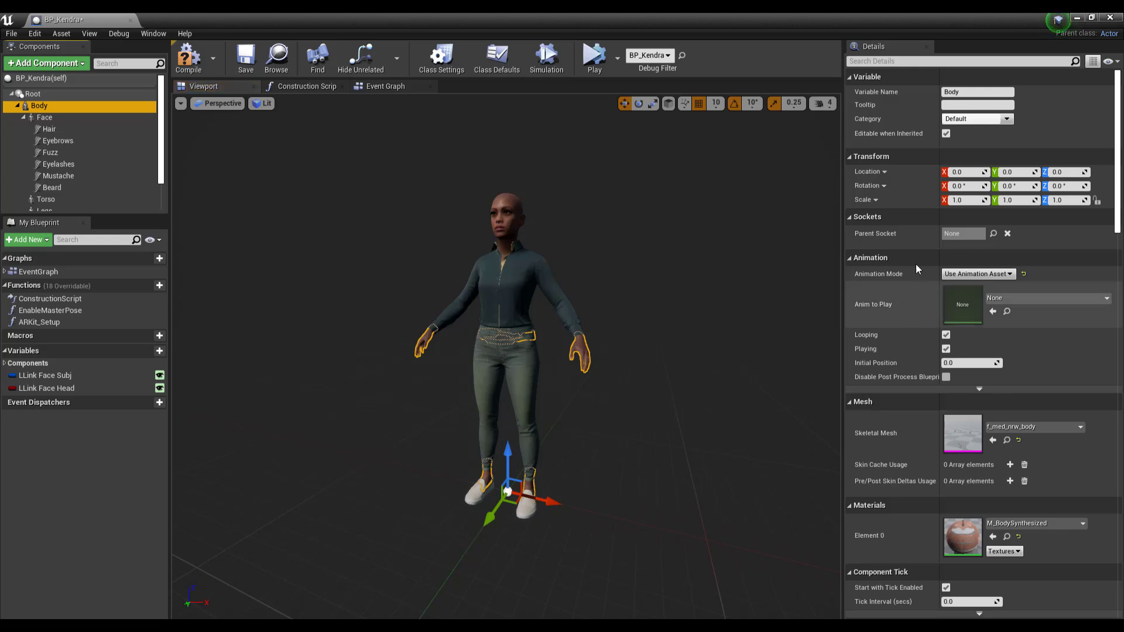
pyautogui.click(982, 274)
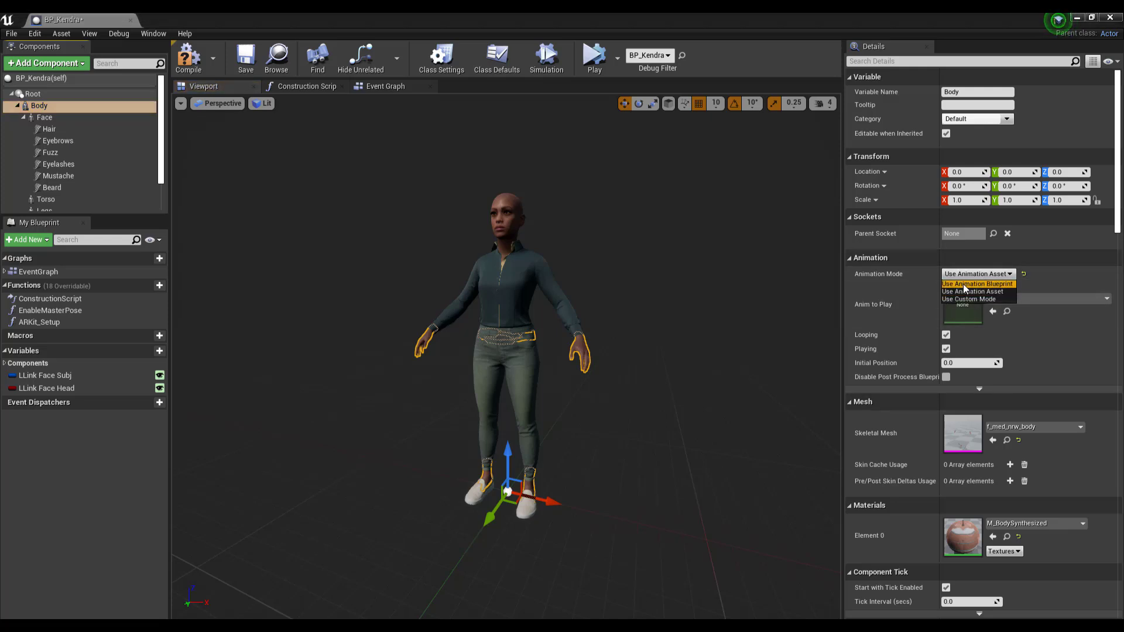
pyautogui.click(973, 284)
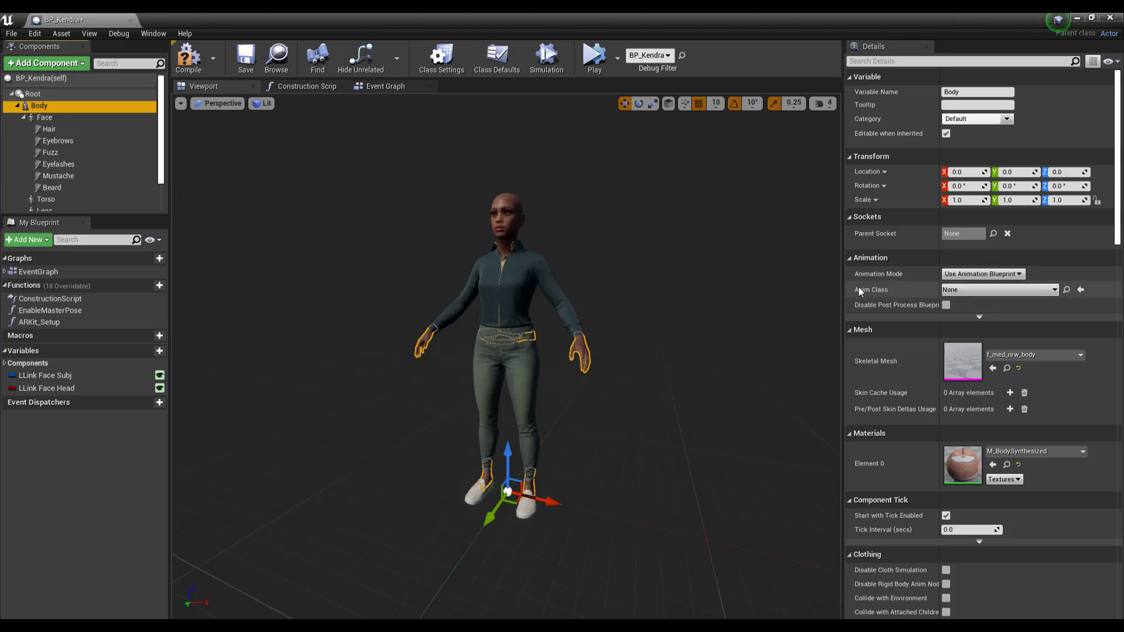
# - Check the dummy file's name in File Explorer, assign f_med_nrw_animbp as the Body's Anim Class, and compile BP_Kendra
pyautogui.hotkey('alt', 'Tab')
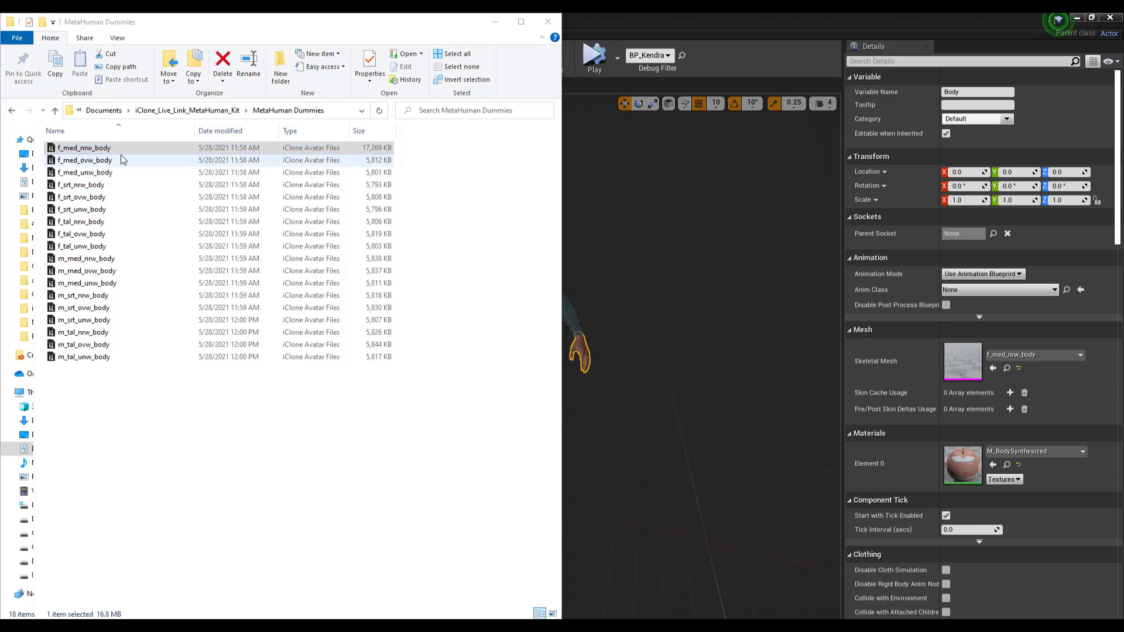
pyautogui.hotkey('alt', 'Tab')
pyautogui.click(961, 290)
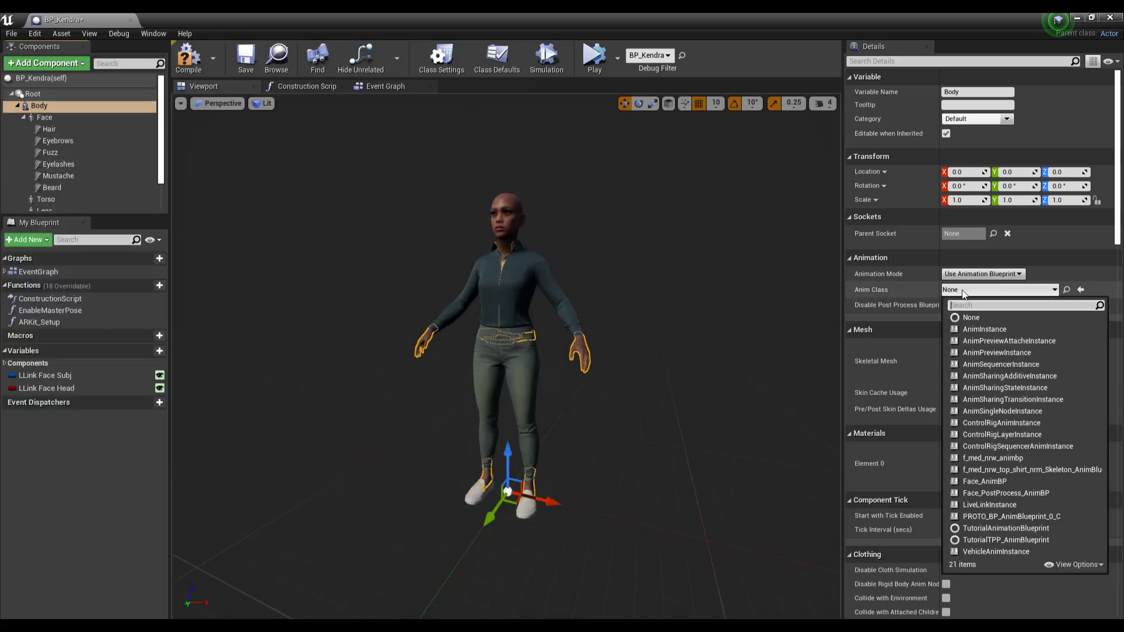
pyautogui.write('f_')
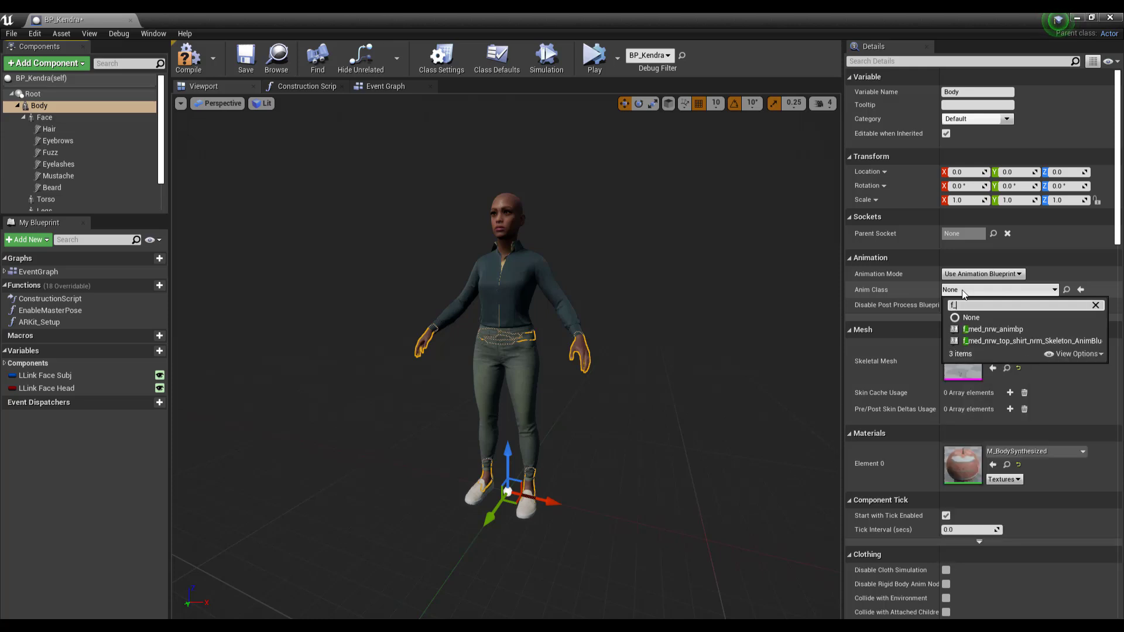
pyautogui.click(984, 332)
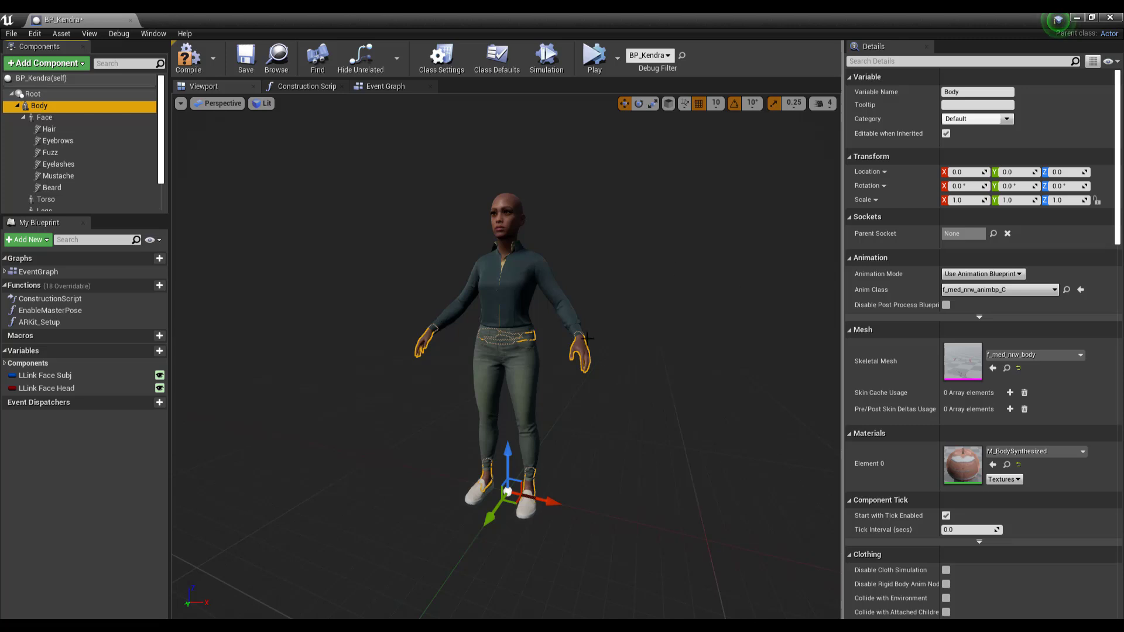
pyautogui.click(188, 59)
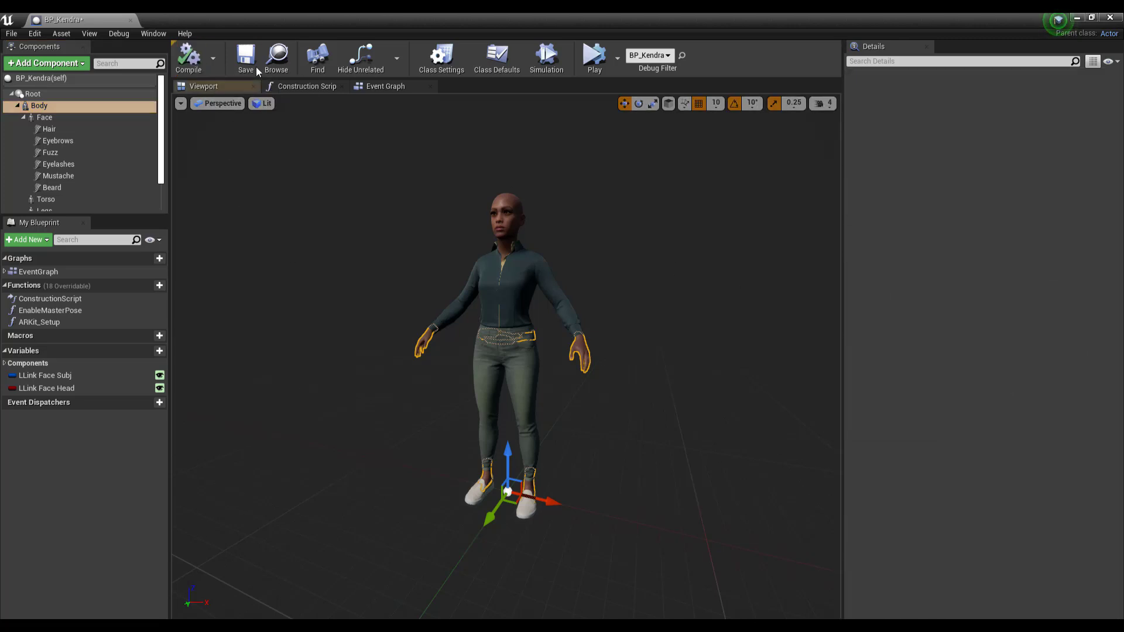
# - Save BP_Kendra and open f_med_nrw_animbp from the MetaHumans > Common > Female > Medium > NormalWeight > Body folder
pyautogui.click(246, 58)
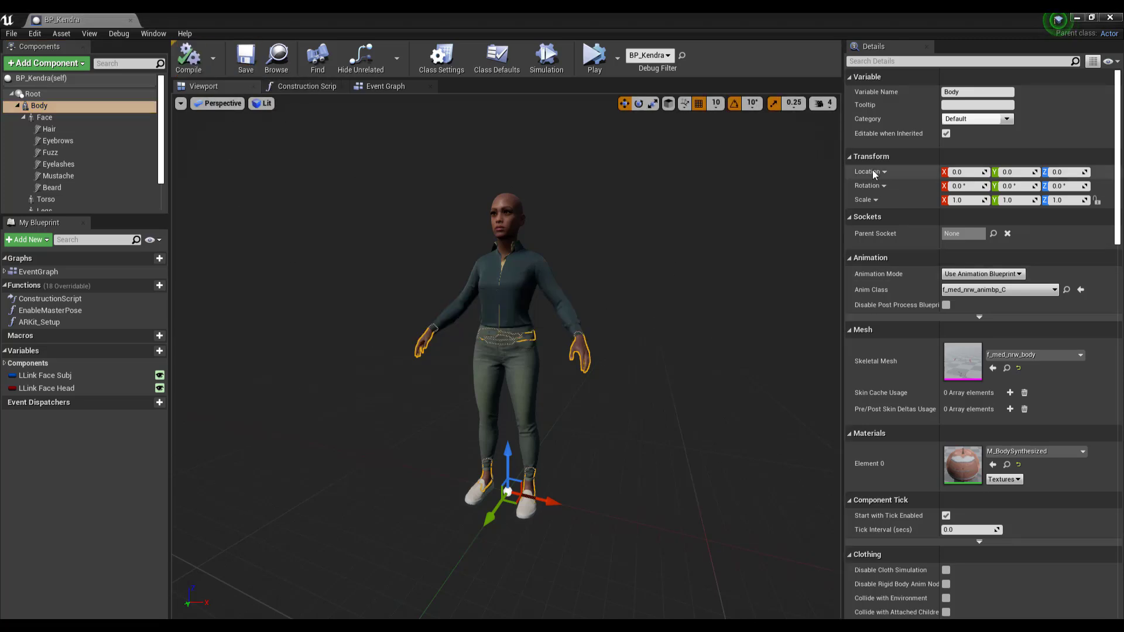
pyautogui.click(1077, 17)
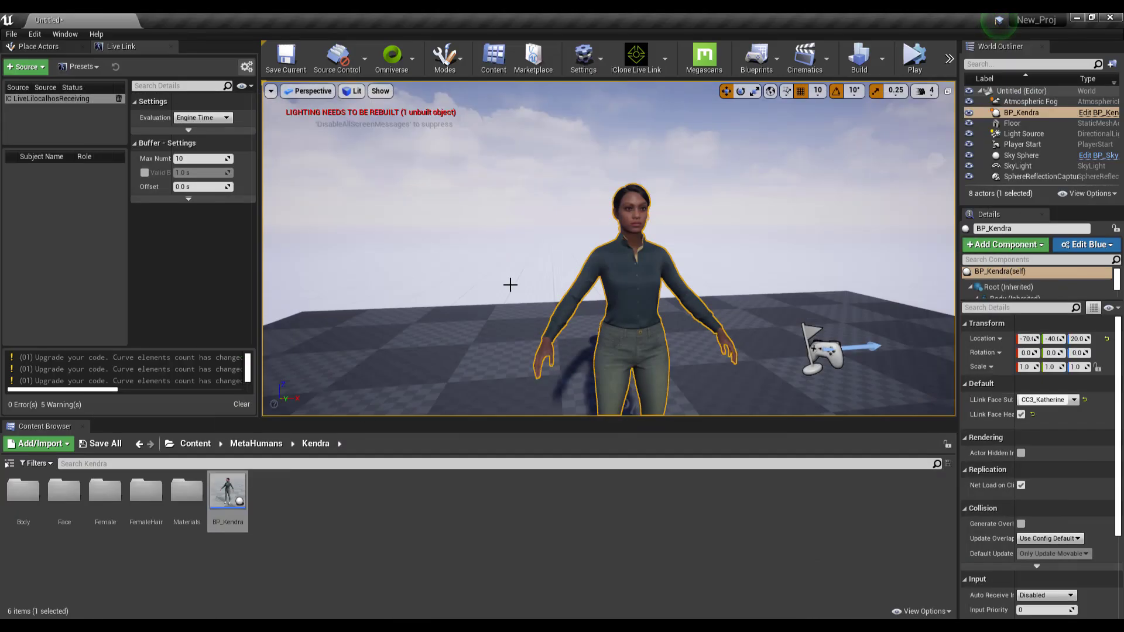
pyautogui.click(198, 447)
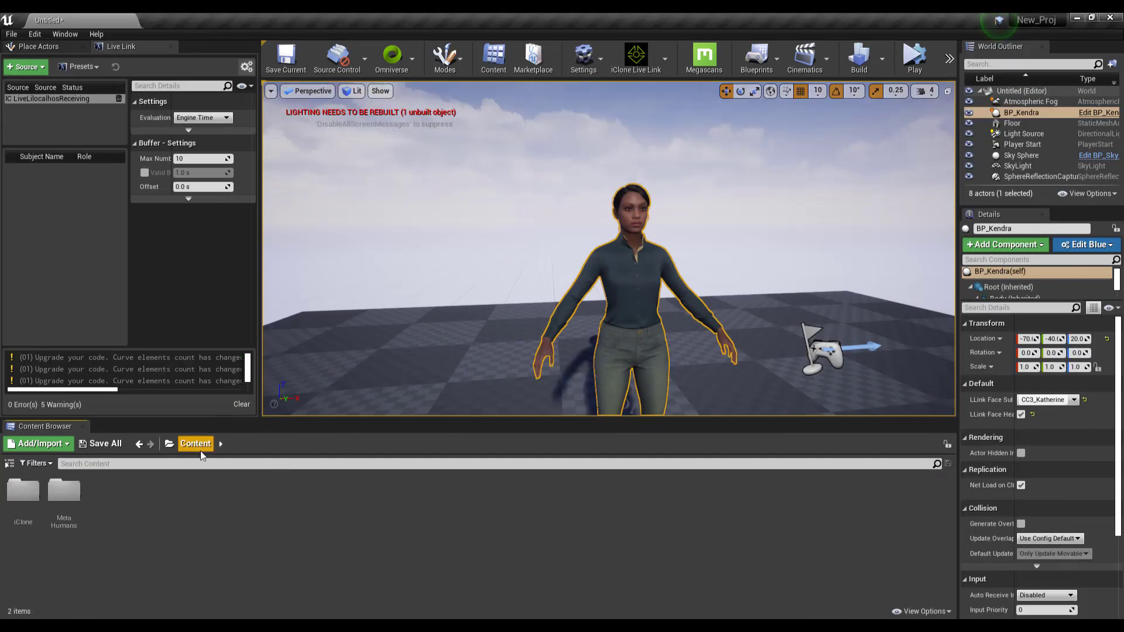
pyautogui.doubleClick(64, 496)
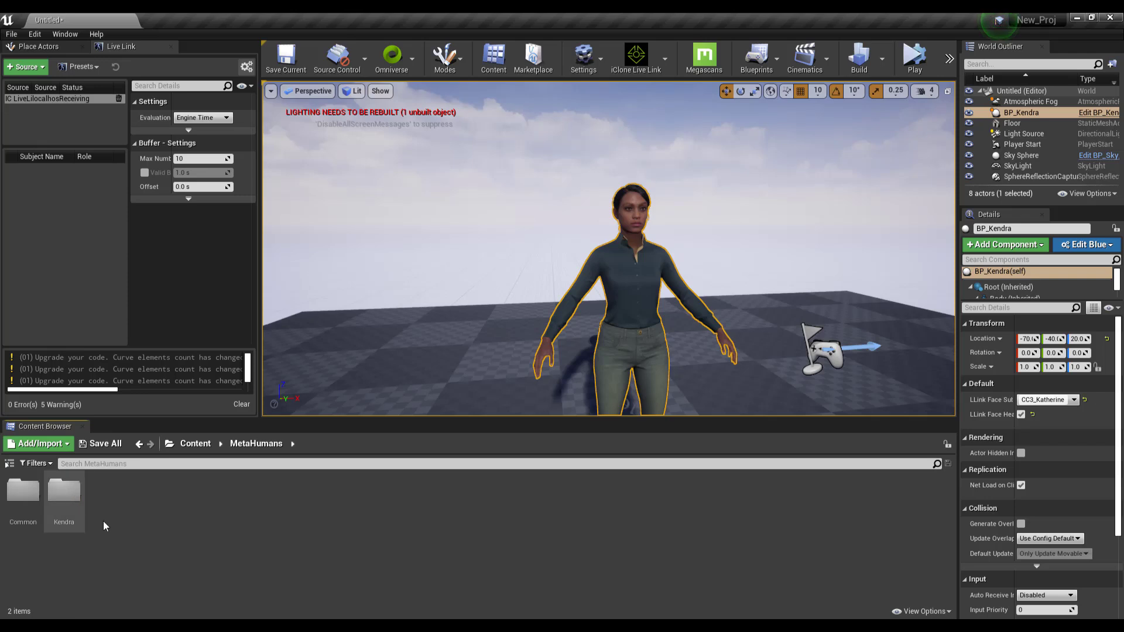
pyautogui.click(33, 498)
pyautogui.doubleClick(33, 498)
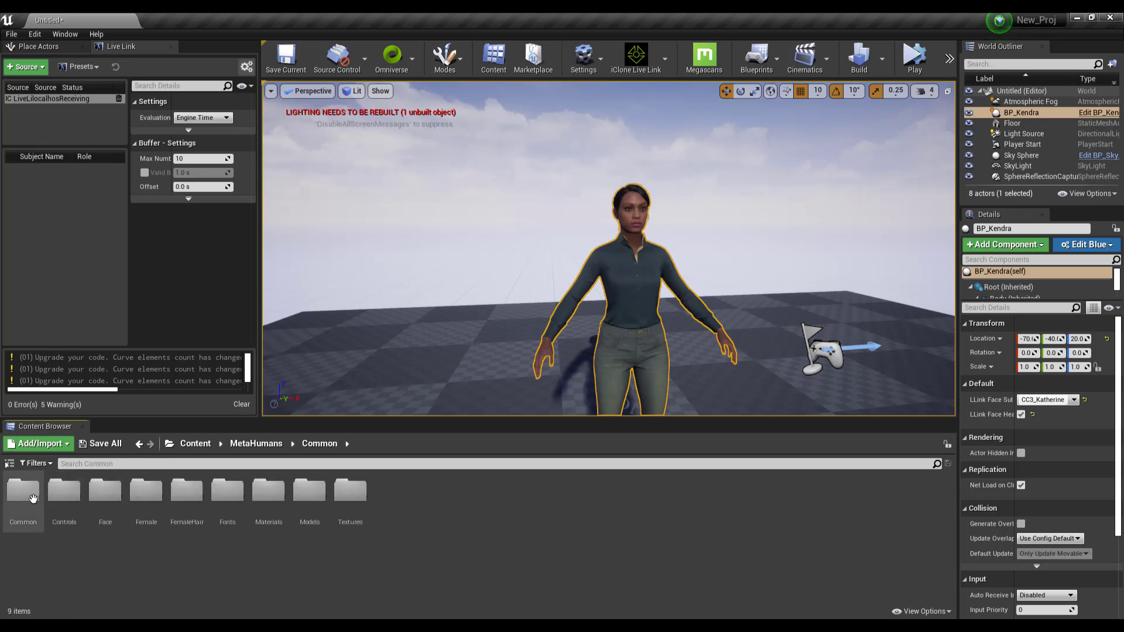
pyautogui.doubleClick(150, 492)
pyautogui.doubleClick(24, 492)
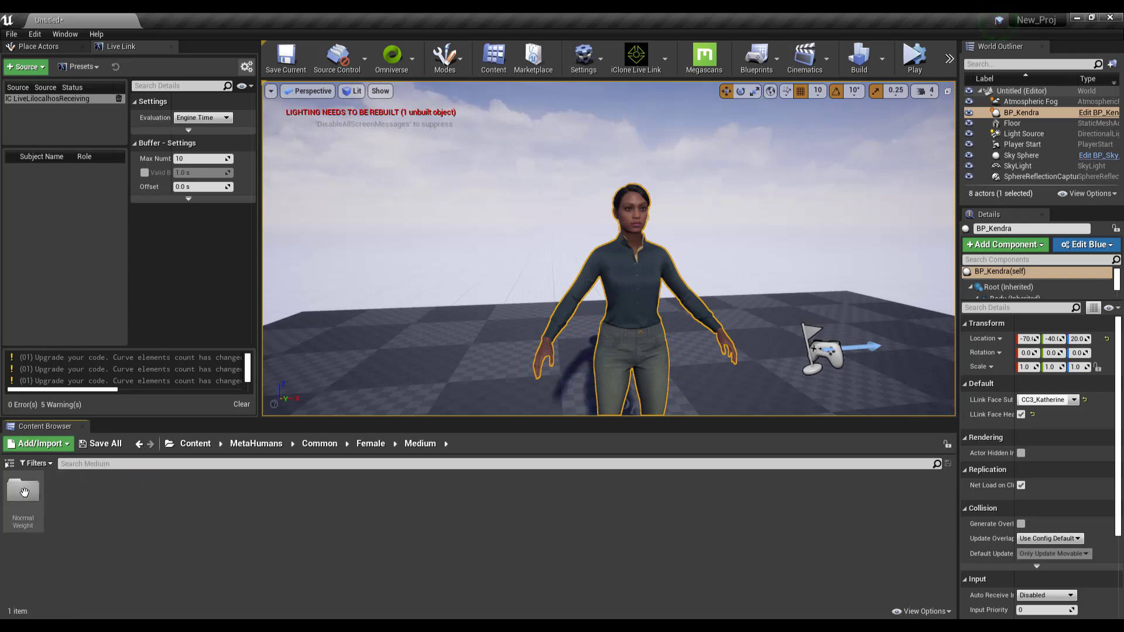
pyautogui.doubleClick(24, 492)
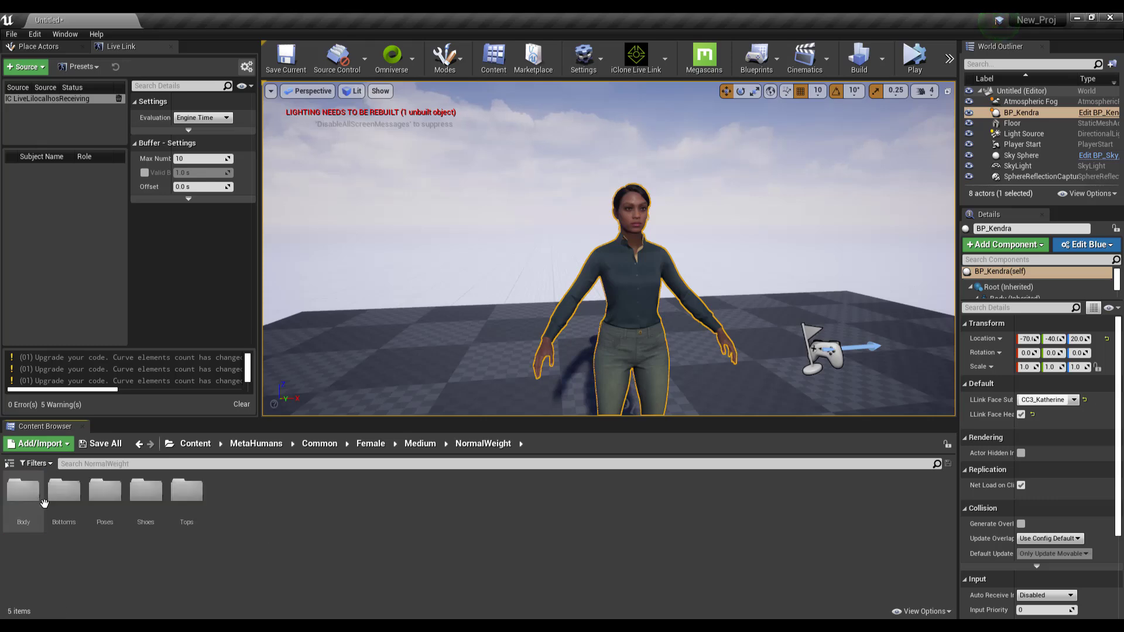
pyautogui.doubleClick(24, 492)
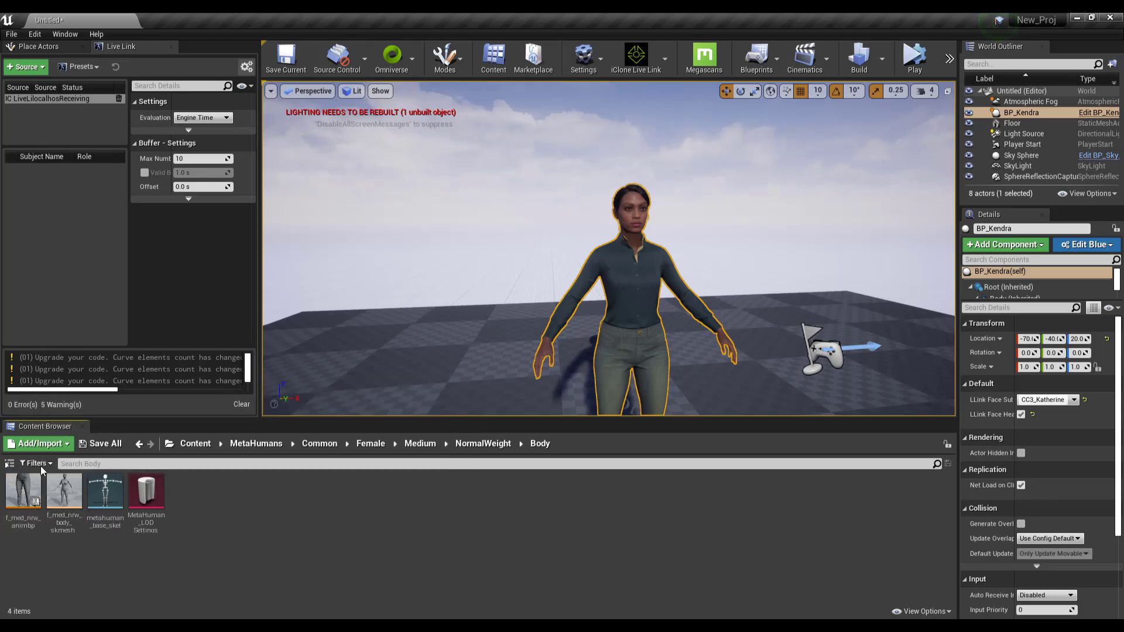
pyautogui.doubleClick(23, 504)
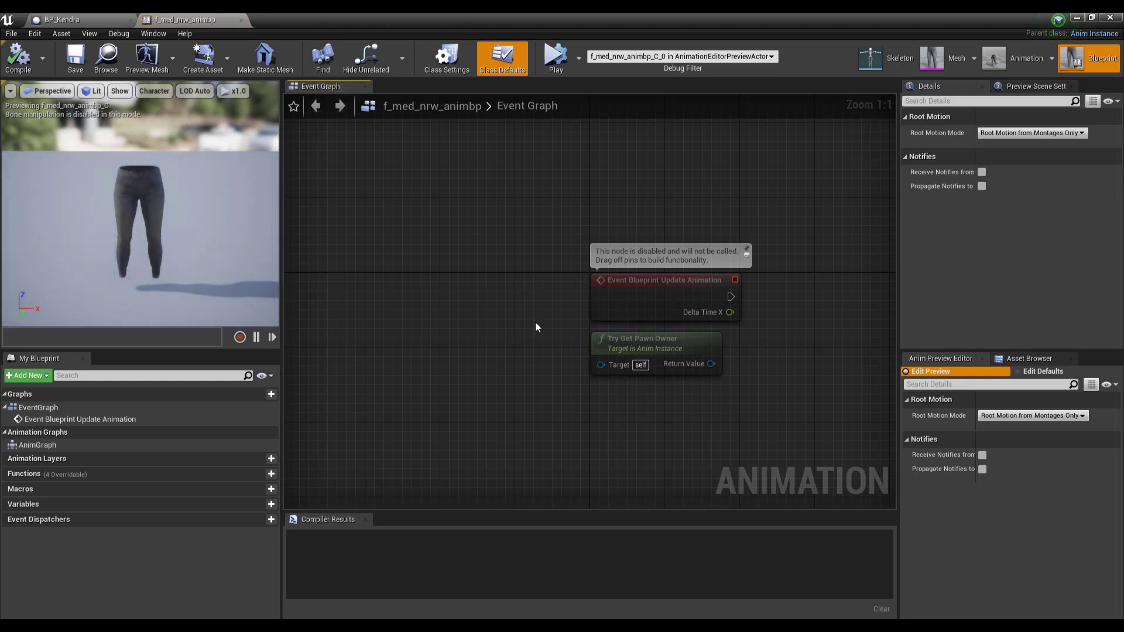
# - Open the AnimGraph of f_med_nrw_animbp and add a Live Link Pose node near the Input Pose node
pyautogui.doubleClick(55, 444)
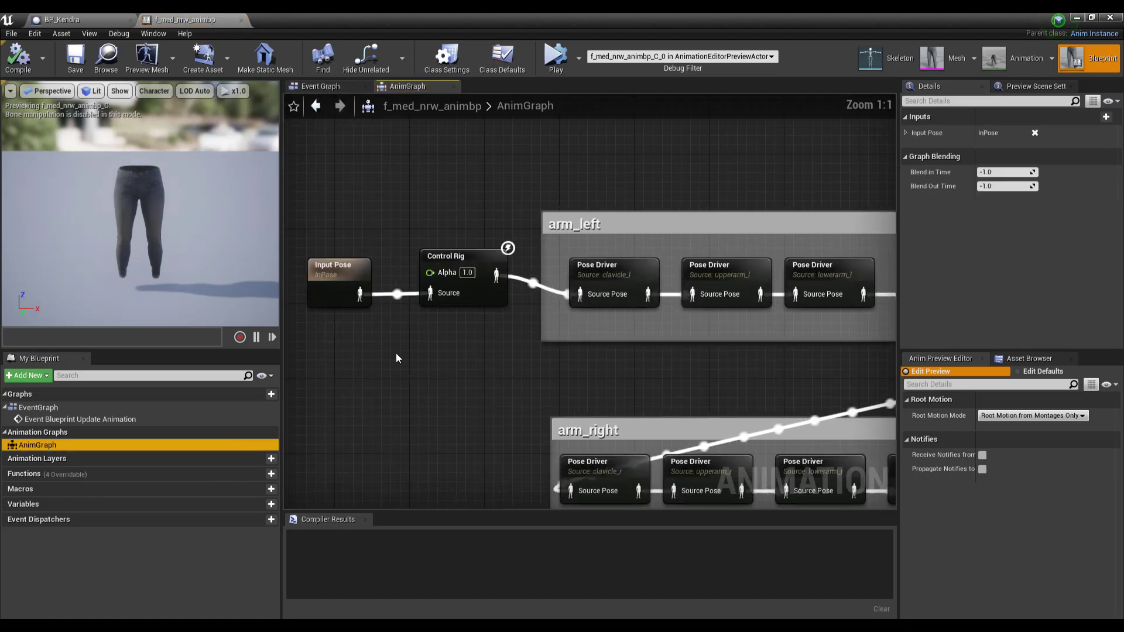
pyautogui.moveTo(396, 359); pyautogui.dragTo(538, 351, button='right')
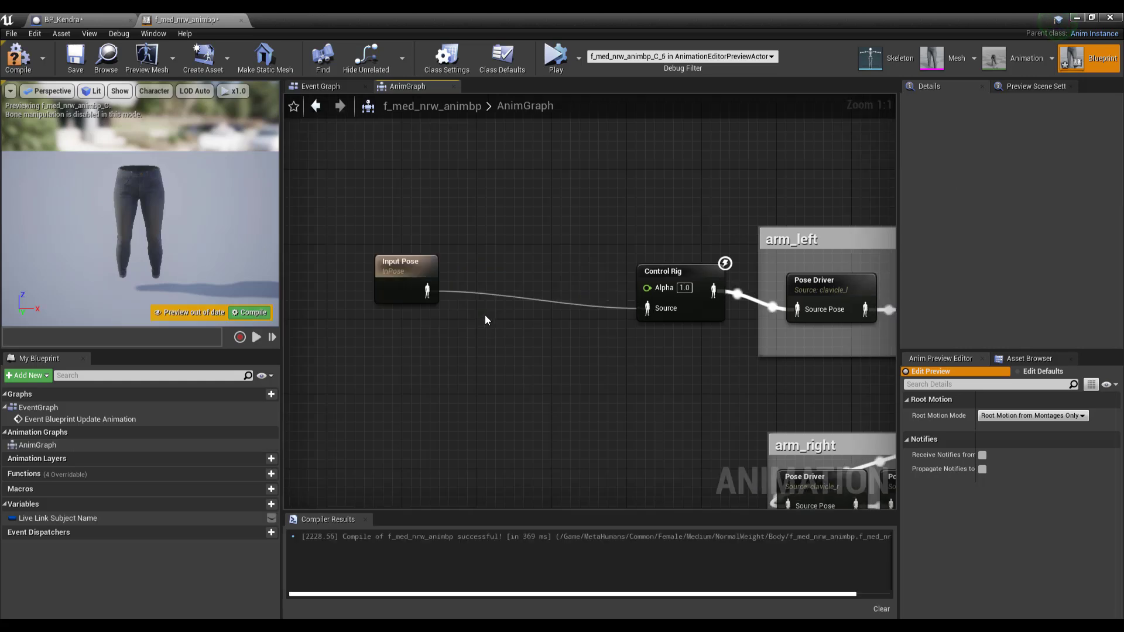
pyautogui.rightClick(485, 319)
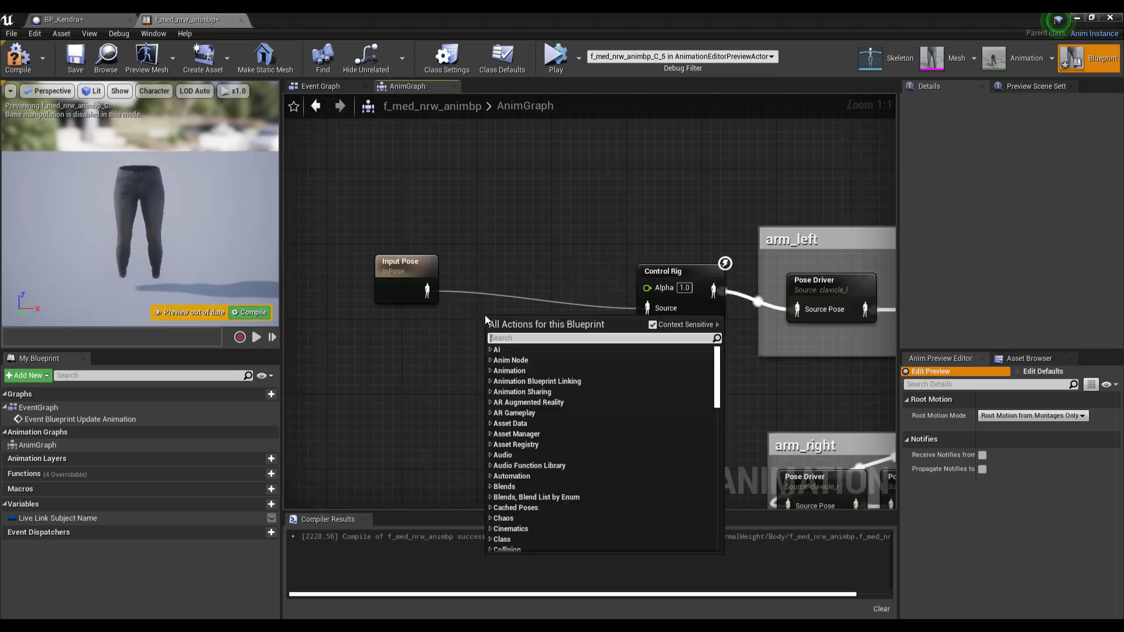
pyautogui.write('liv')
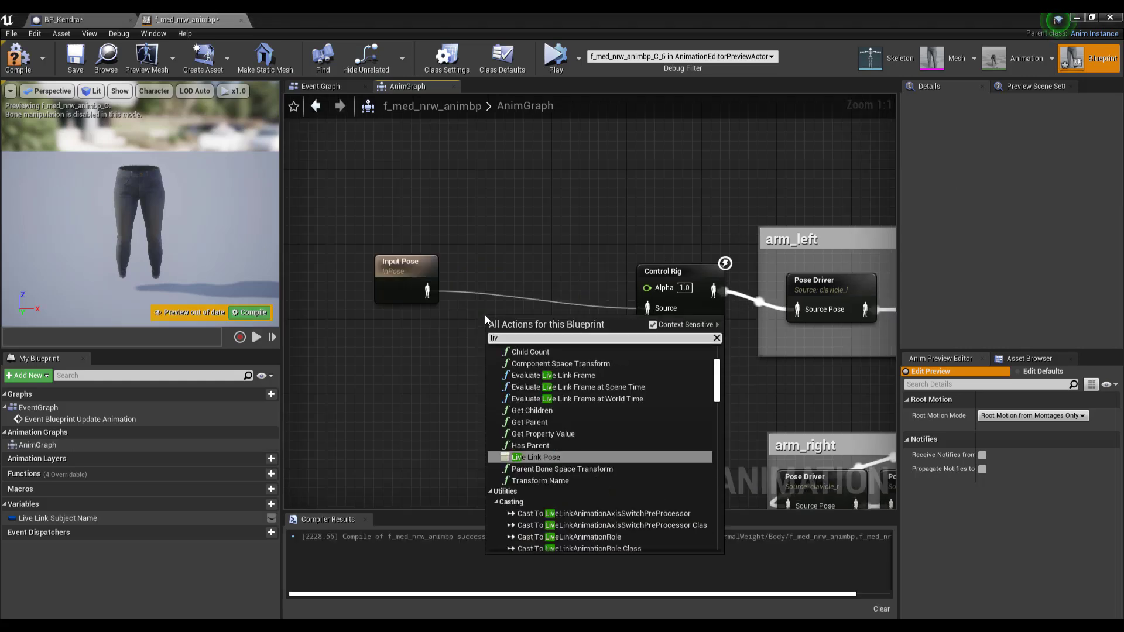
pyautogui.write('e link pos')
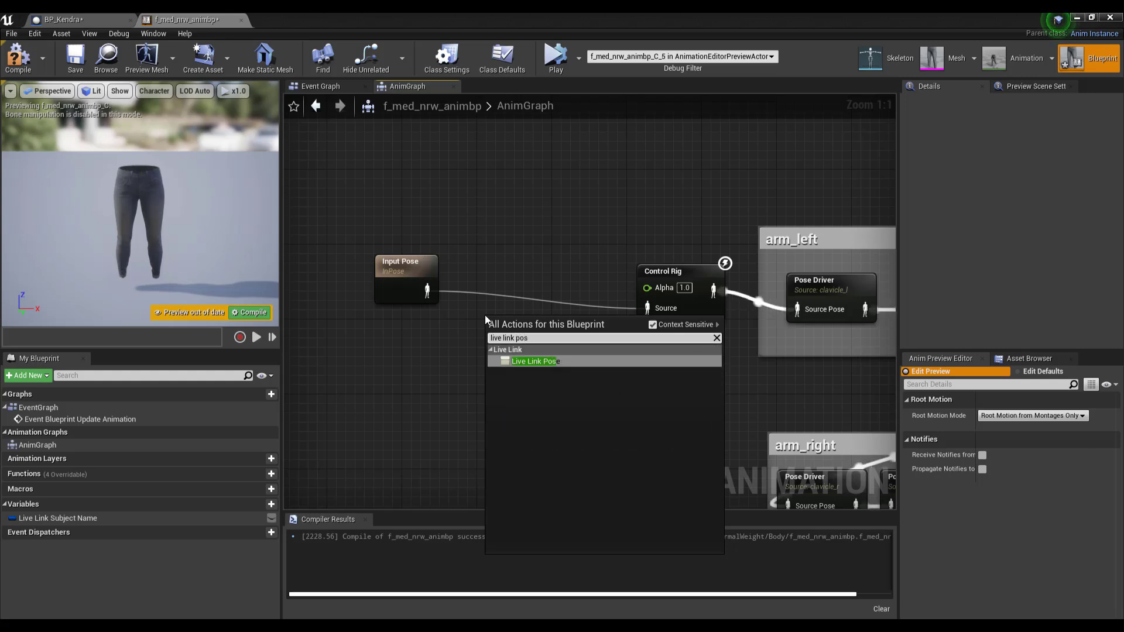
pyautogui.press('Return')
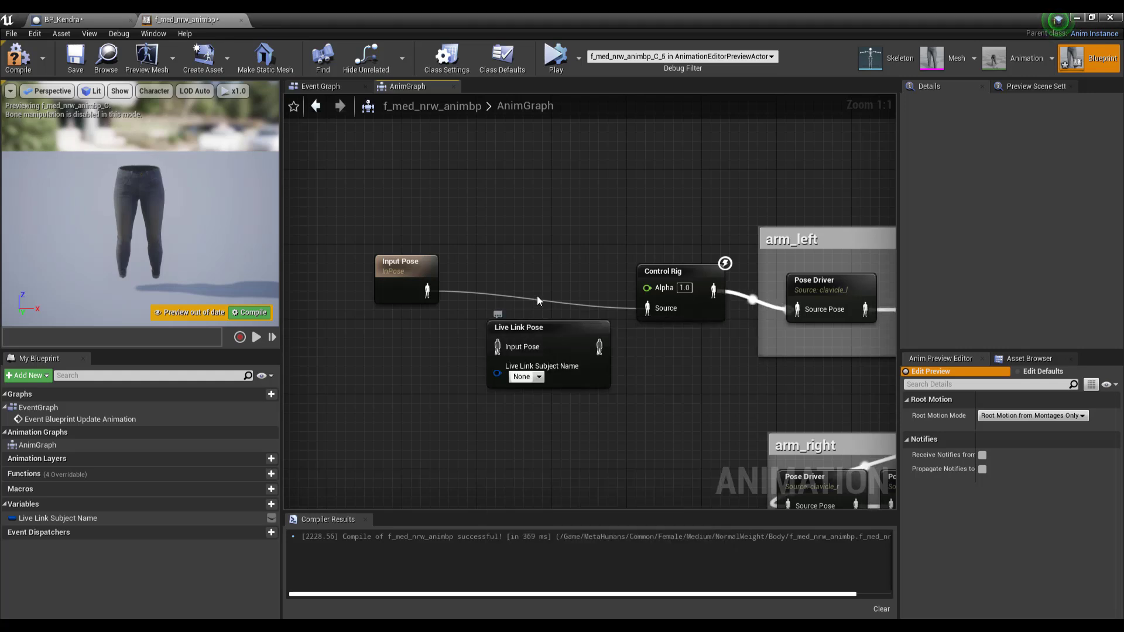
# - Place the Live Link Pose node between Input Pose and Control Rig and wire the pose through it
pyautogui.moveTo(533, 327); pyautogui.dragTo(525, 256)
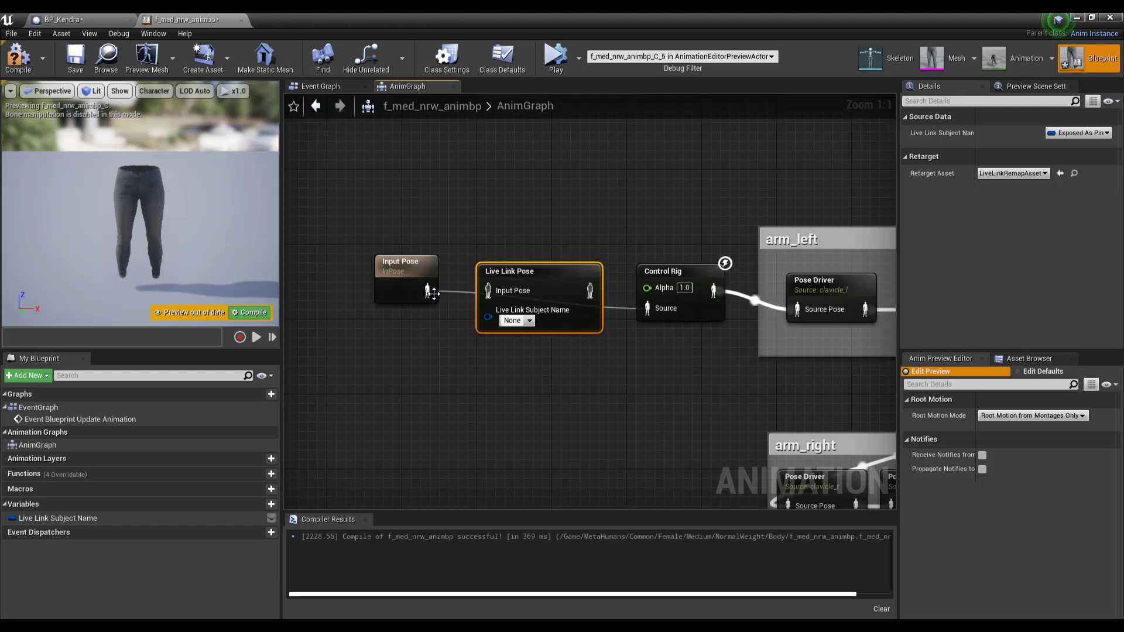
pyautogui.moveTo(428, 291); pyautogui.dragTo(490, 289)
pyautogui.moveTo(562, 271); pyautogui.dragTo(647, 308)
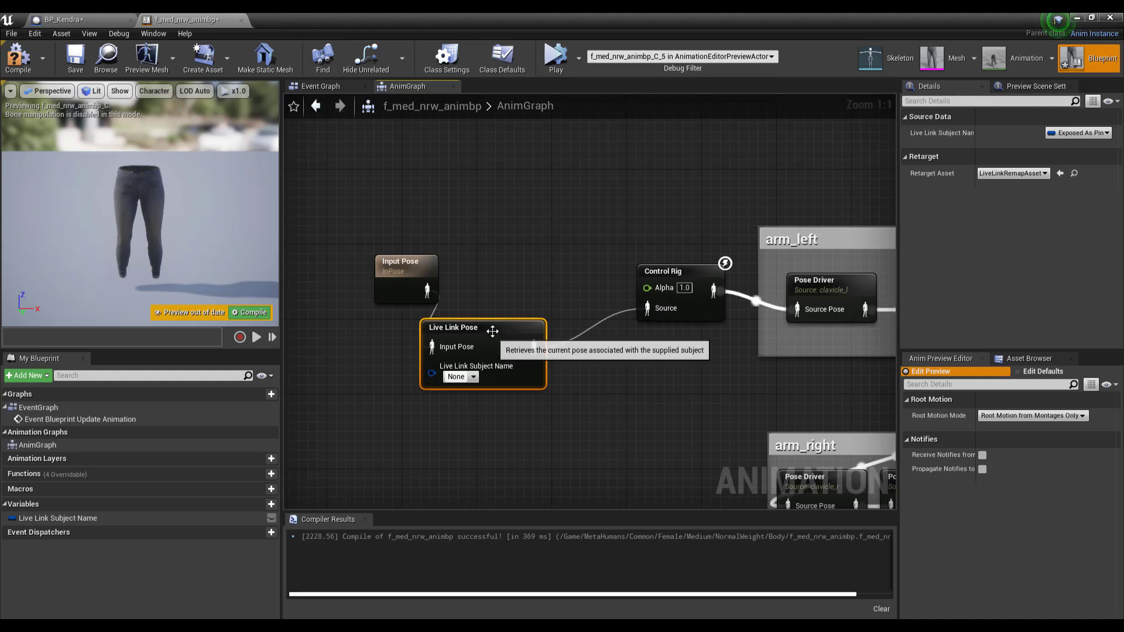
# - Promote the Live Link Pose node's Live Link Subject Name pin to a variable, then compile and save the animation blueprint
pyautogui.moveTo(433, 383); pyautogui.dragTo(398, 369)
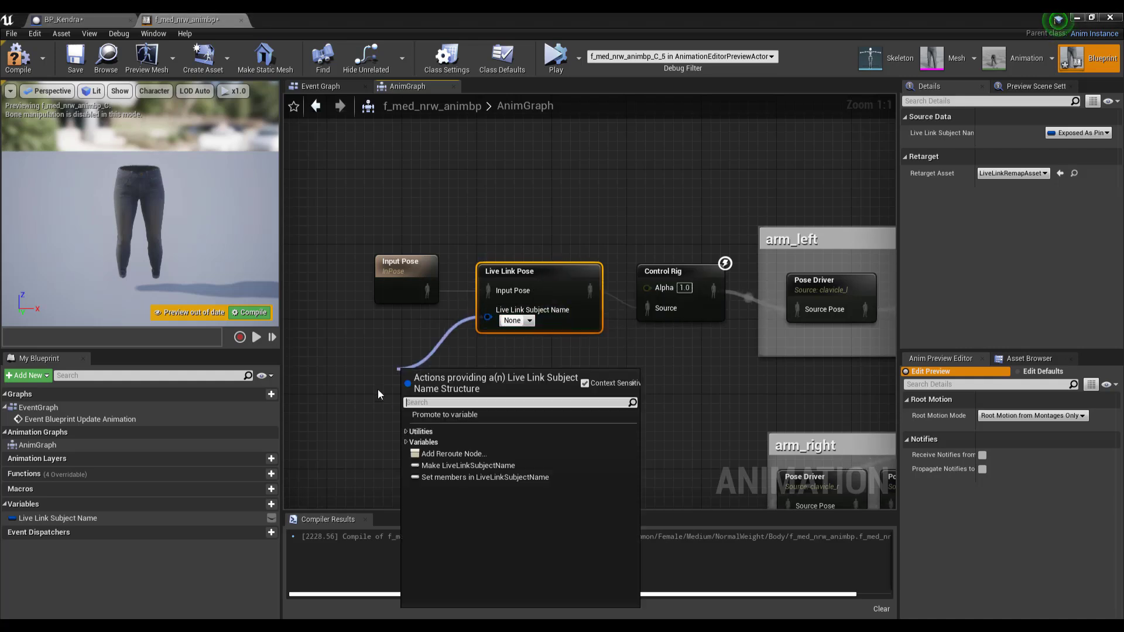
pyautogui.click(451, 416)
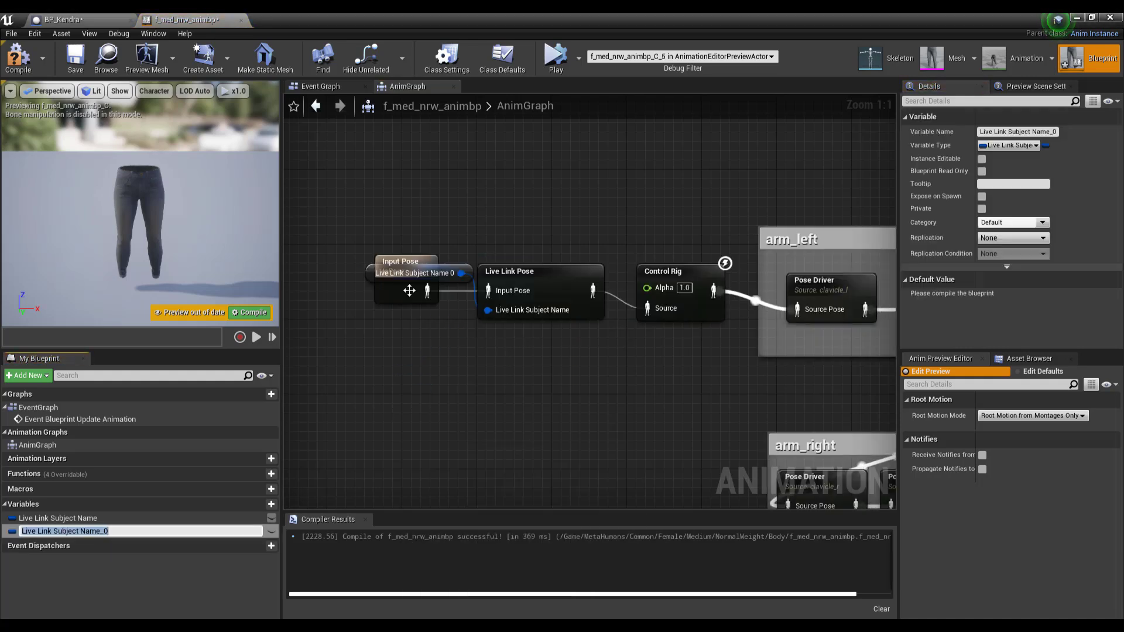
pyautogui.moveTo(442, 265); pyautogui.dragTo(418, 332)
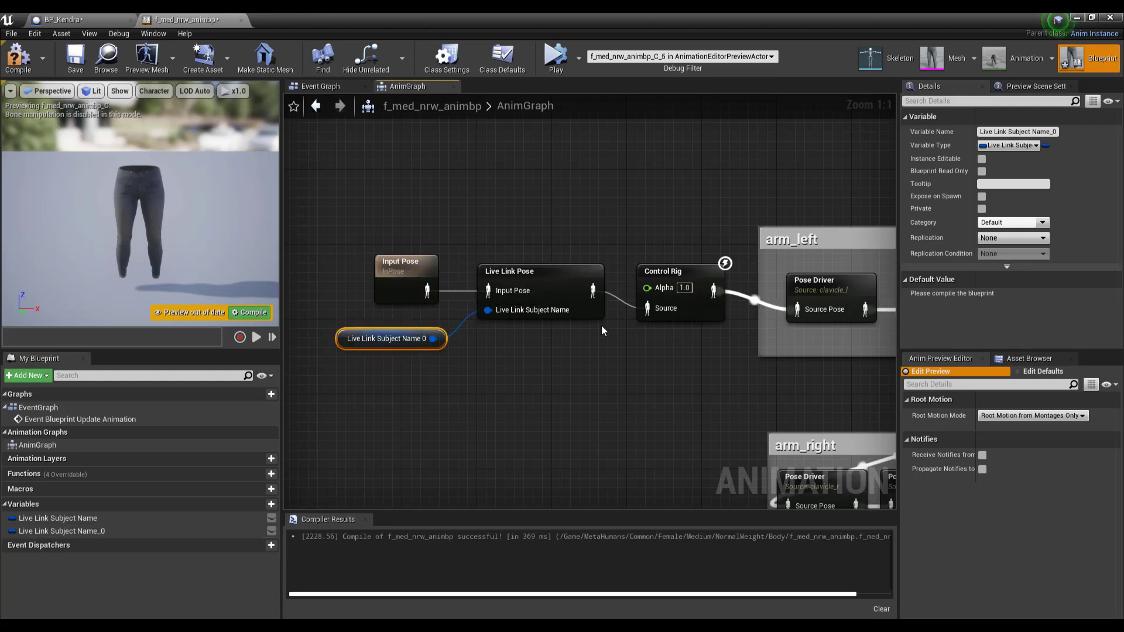
pyautogui.click(18, 57)
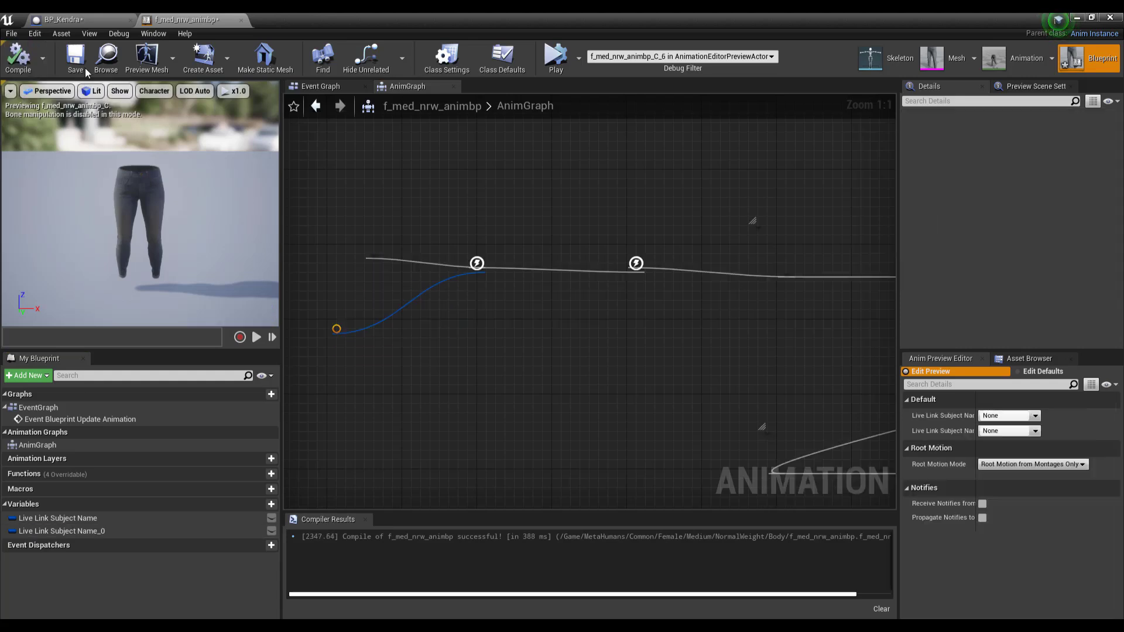
pyautogui.click(74, 60)
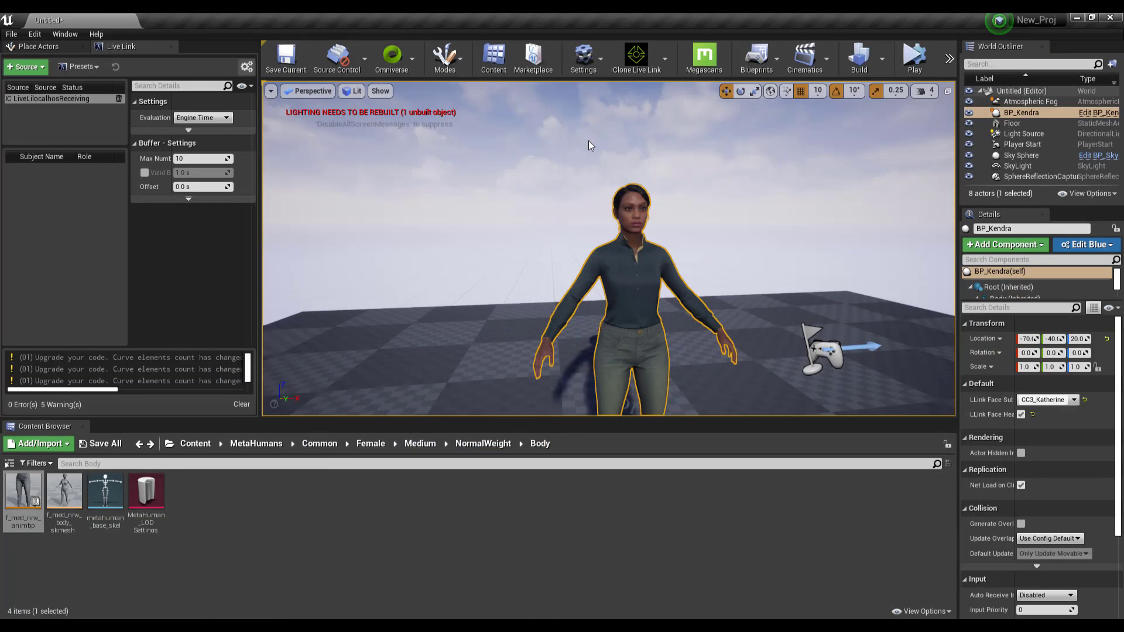
# - Reopen BP_Kendra from the MetaHumans > Kendra folder and show an empty area of its Event Graph
pyautogui.click(1075, 18)
pyautogui.click(252, 446)
pyautogui.doubleClick(64, 491)
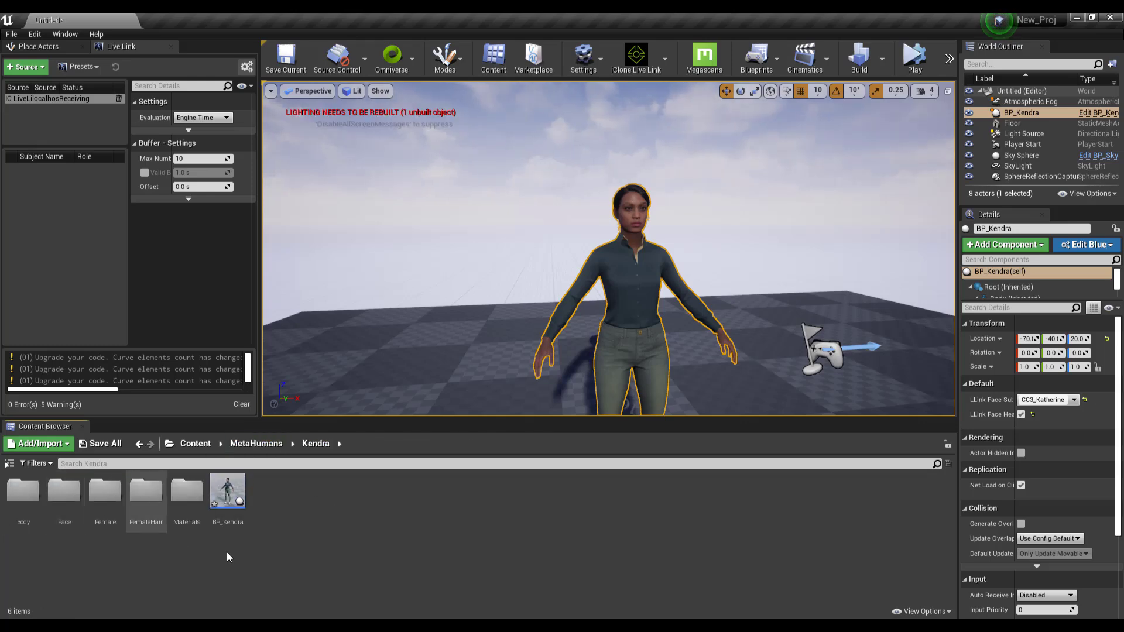
pyautogui.doubleClick(227, 497)
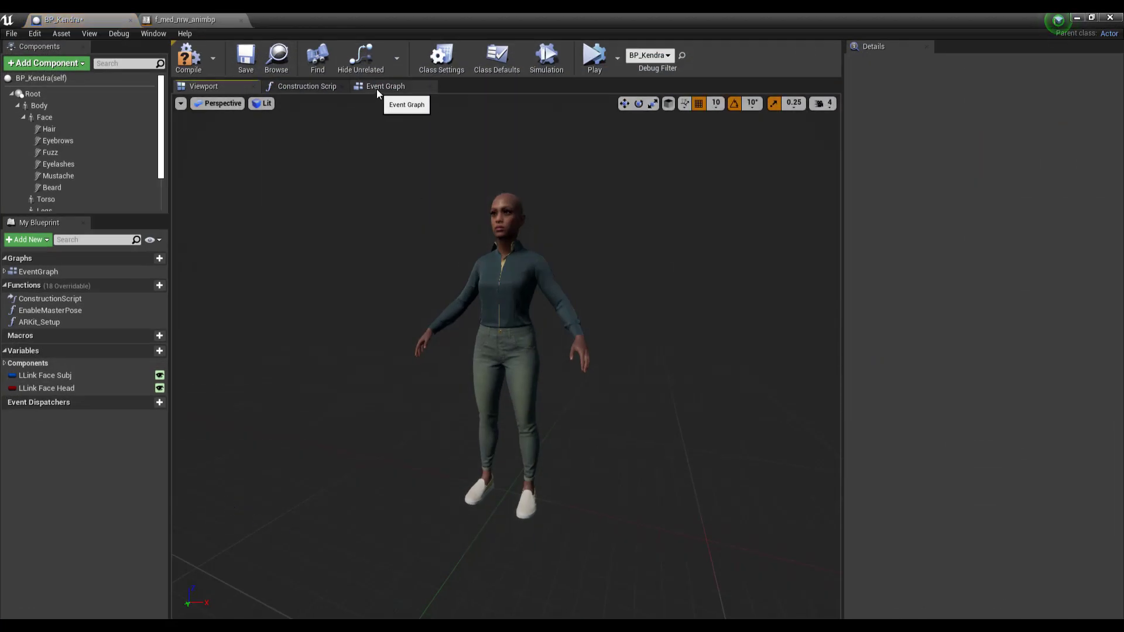
pyautogui.doubleClick(37, 272)
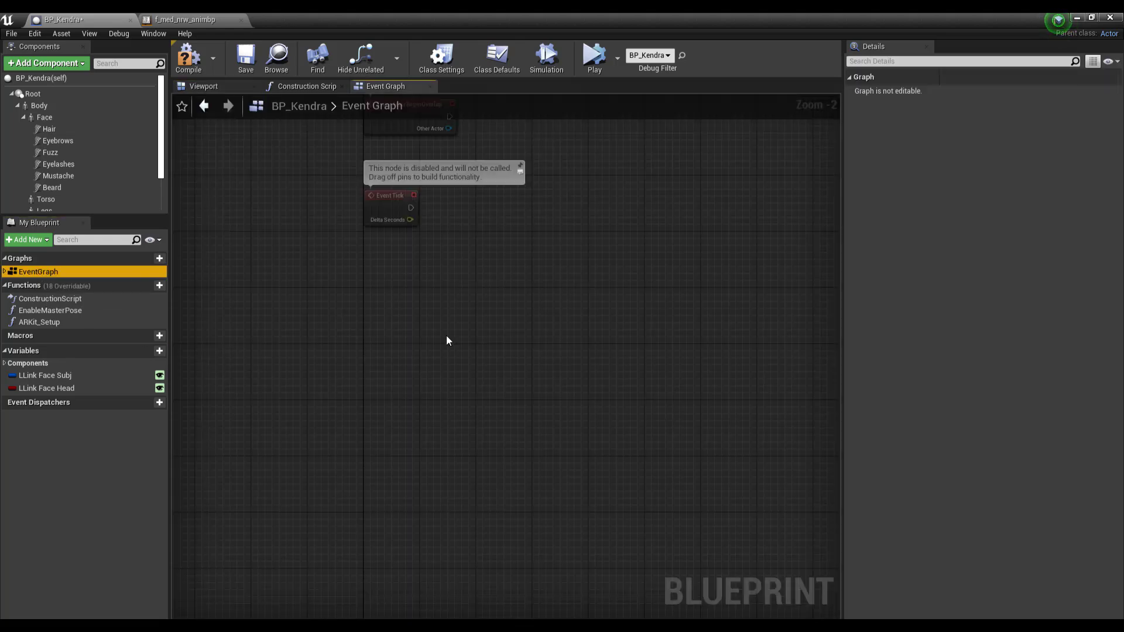
pyautogui.moveTo(446, 336); pyautogui.dragTo(281, 492, button='right')
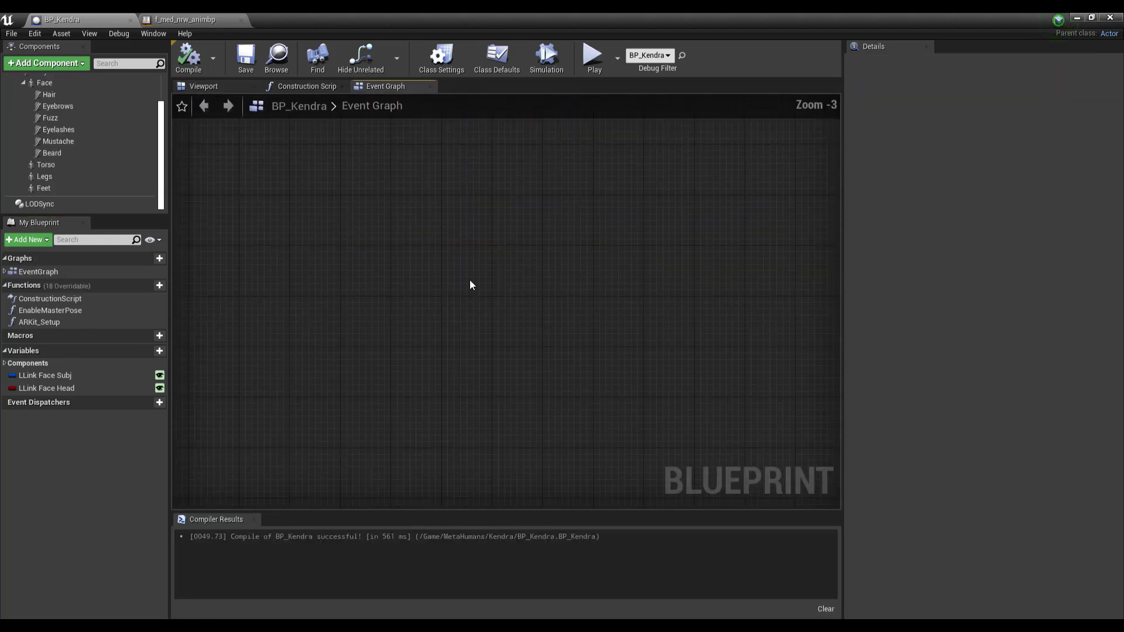
pyautogui.scroll(-2, 470, 285)
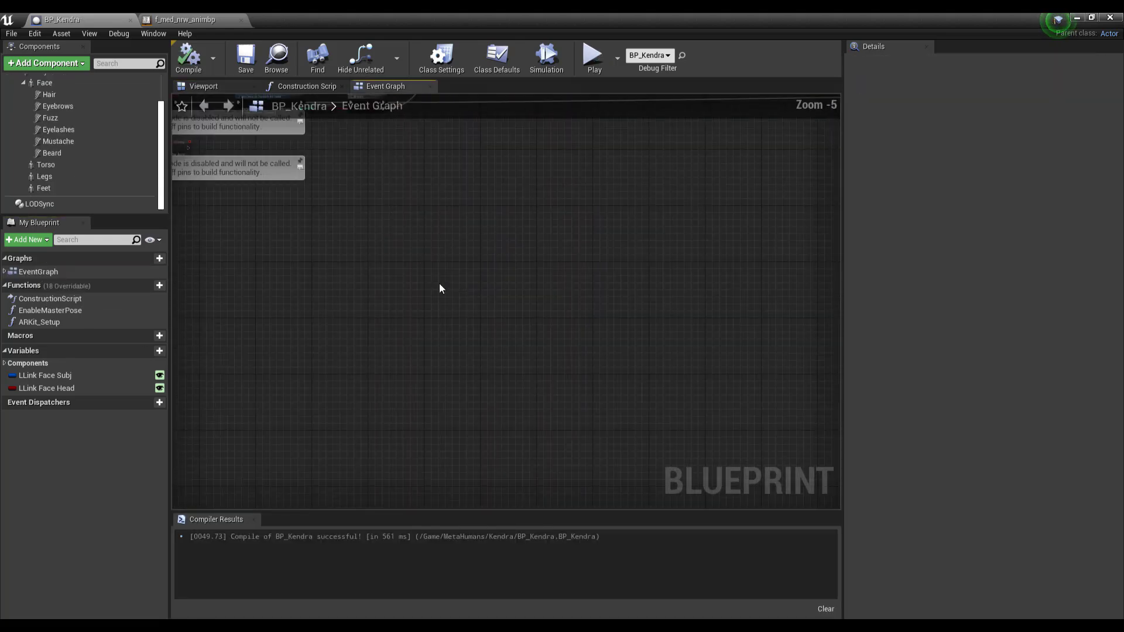
# - Add a Live Link Skeletal Animation component to BP_Kendra and create its On Live Link Updated event
pyautogui.click(50, 64)
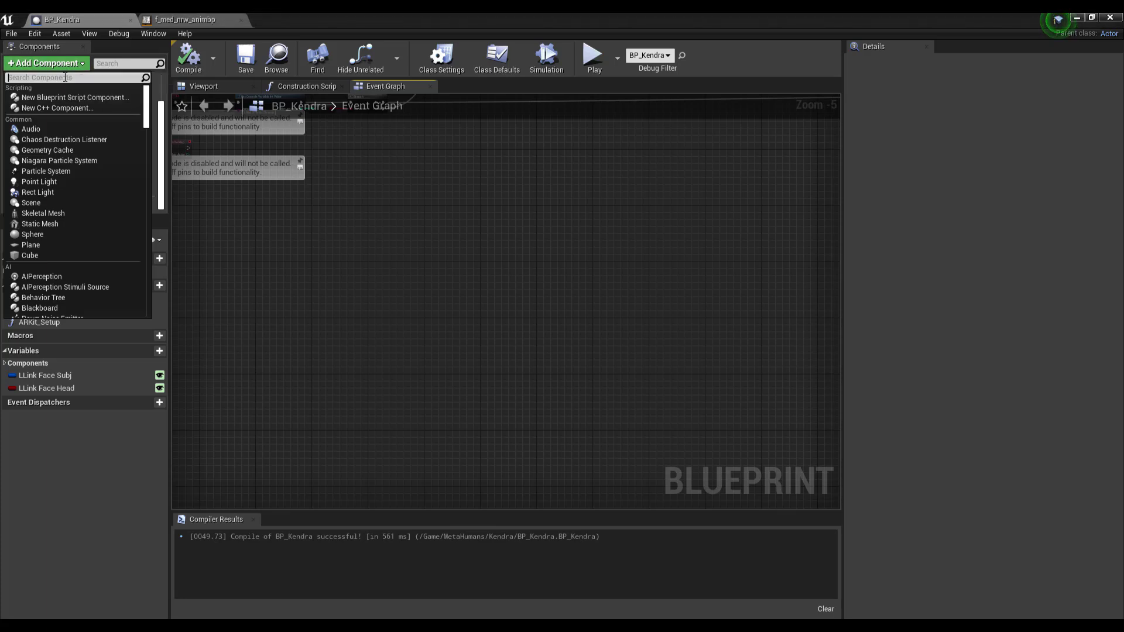
pyautogui.write('live')
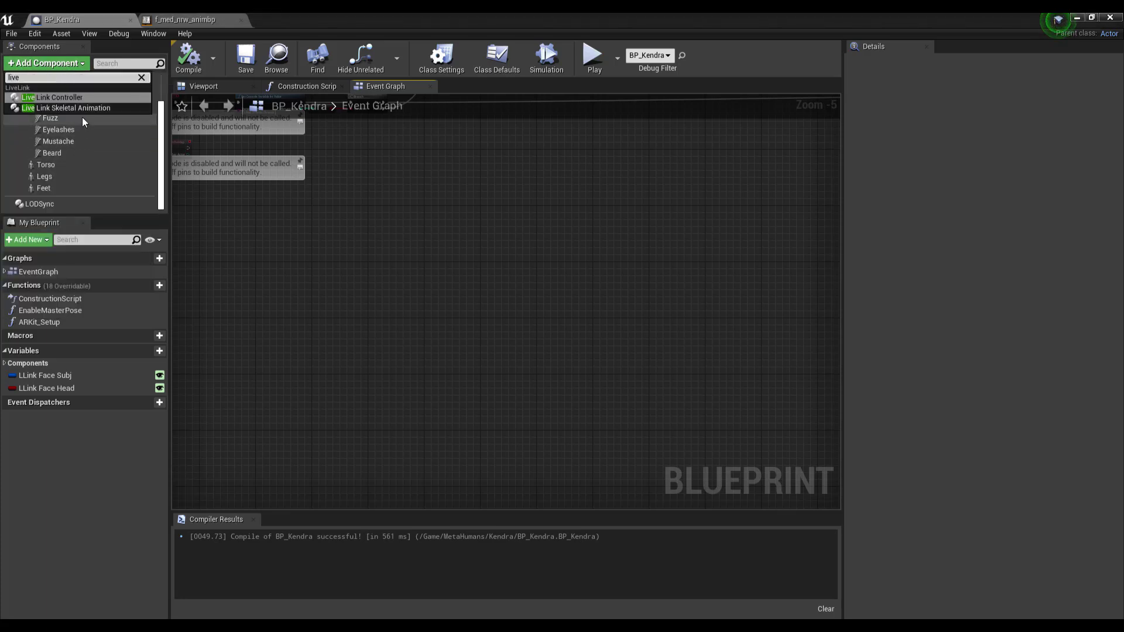
pyautogui.click(84, 108)
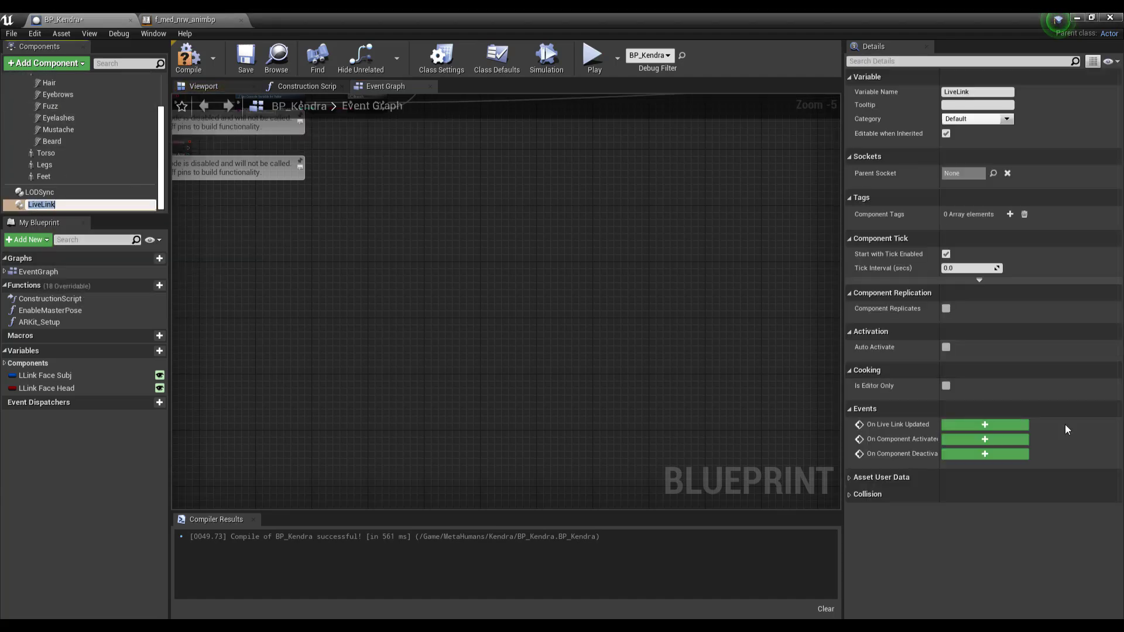
pyautogui.press('Return')
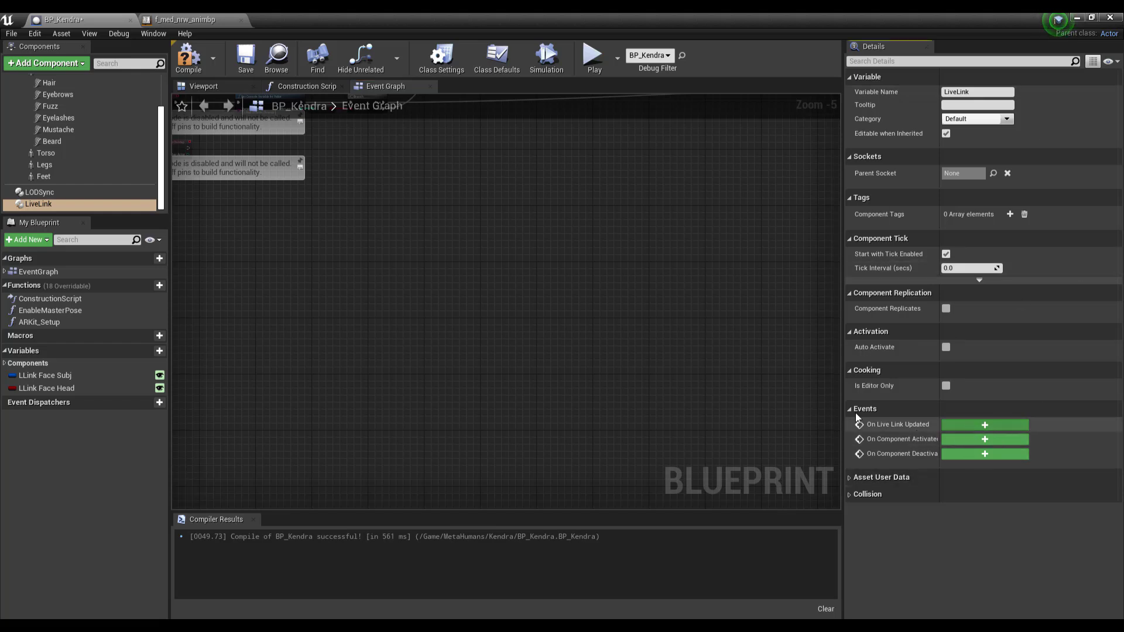
pyautogui.click(985, 424)
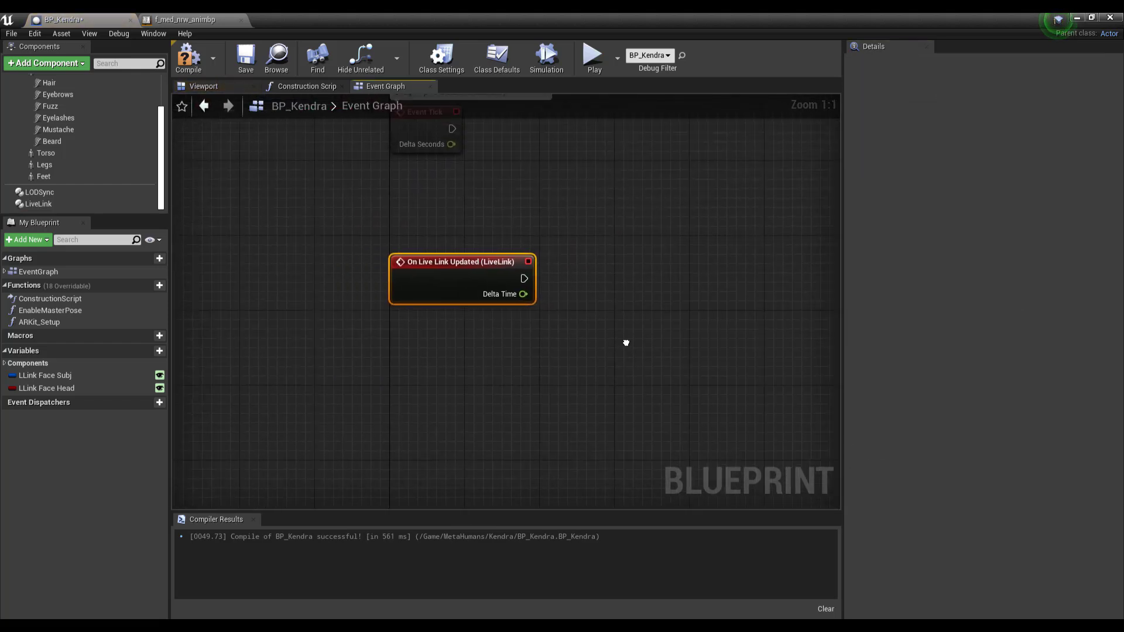
pyautogui.scroll(3, 93, 155)
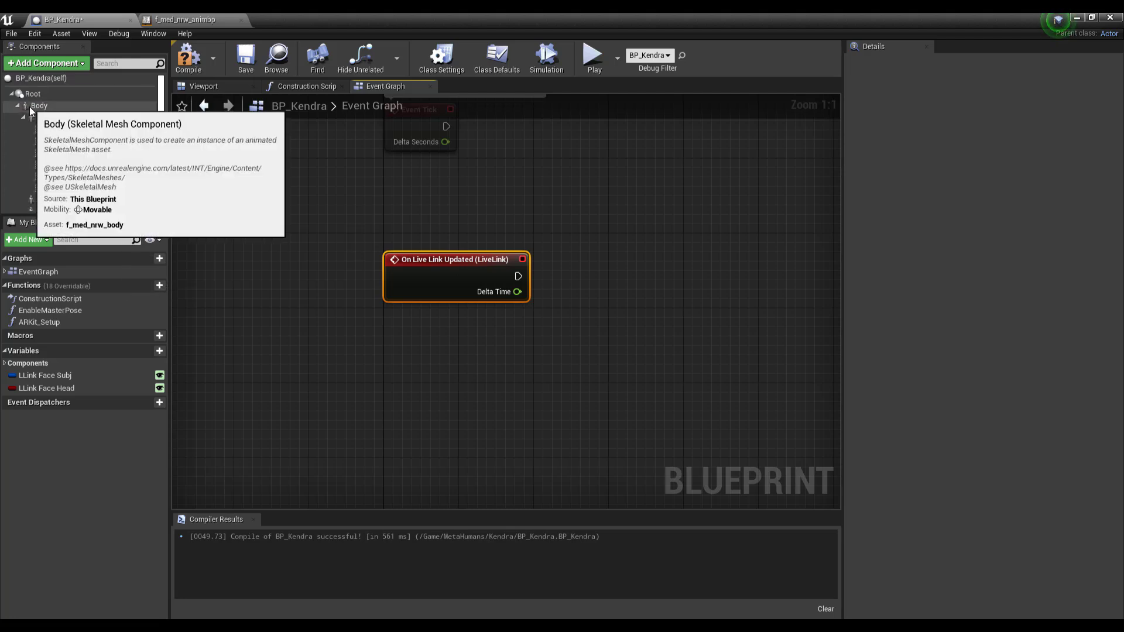
# - Place a Body component reference in BP_Kendra's Event Graph and add a Get Anim Instance node fed by it
pyautogui.moveTo(33, 109); pyautogui.dragTo(613, 310)
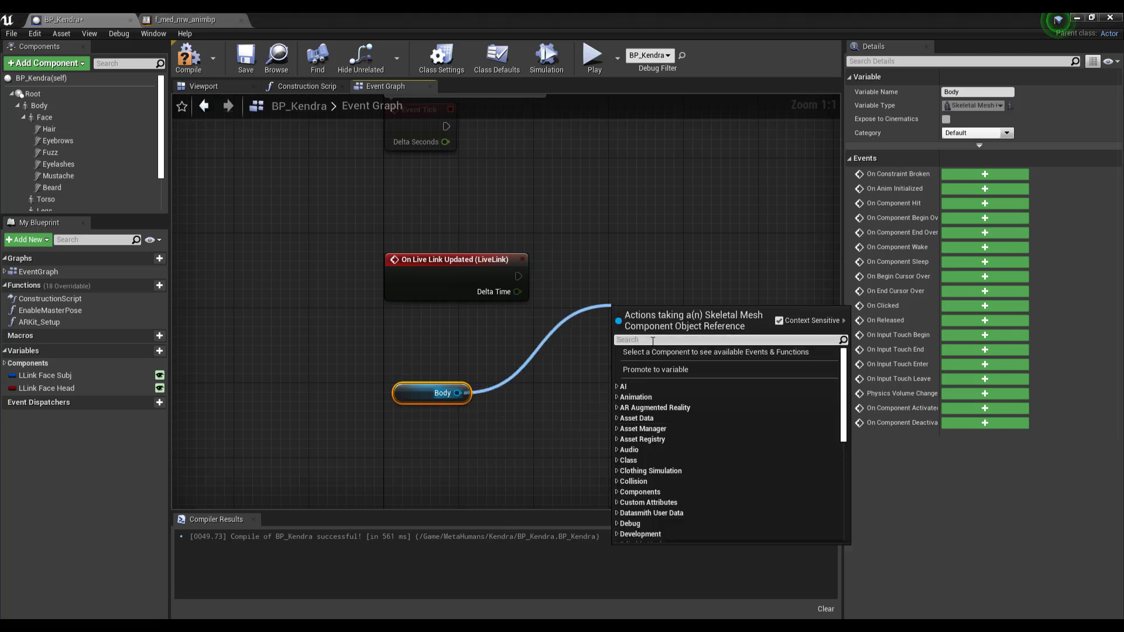
pyautogui.write('get ani')
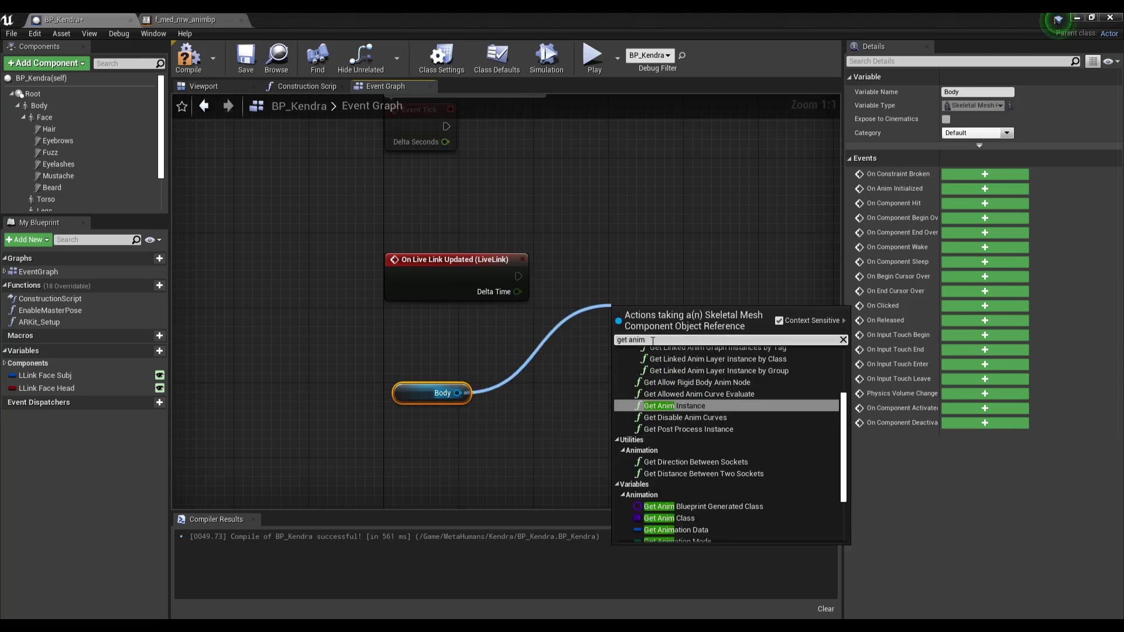
pyautogui.write('m')
pyautogui.click(716, 407)
# - Add a Cast To f_med_nrw_animbp node from Get Anim Instance's return value and move it closer to that node
pyautogui.moveTo(451, 309); pyautogui.dragTo(583, 304)
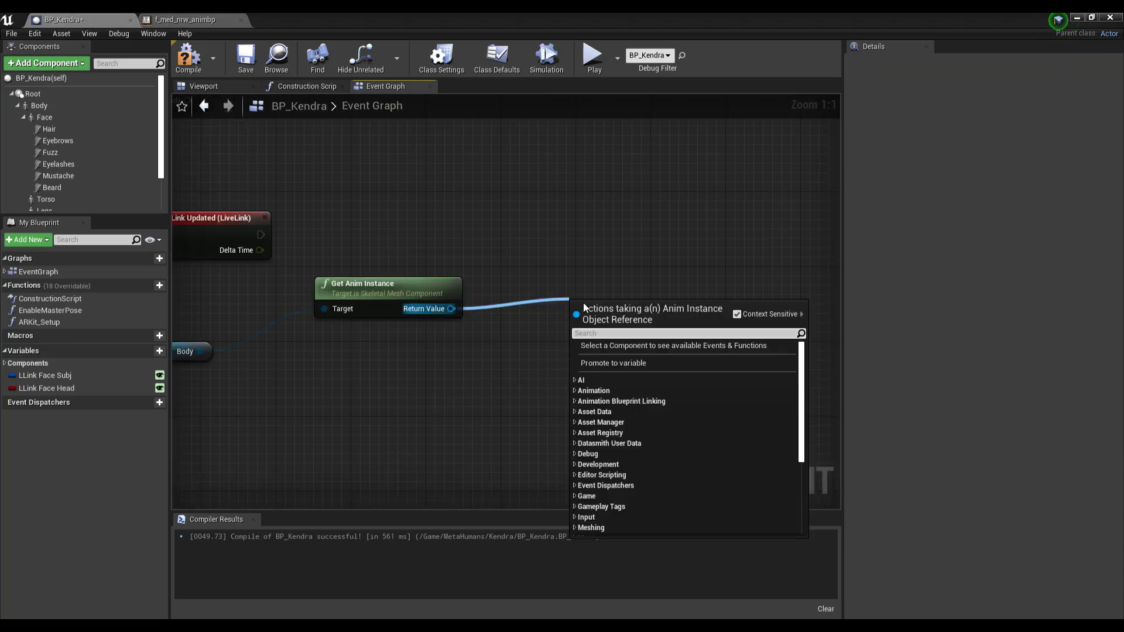
pyautogui.write('cast ti')
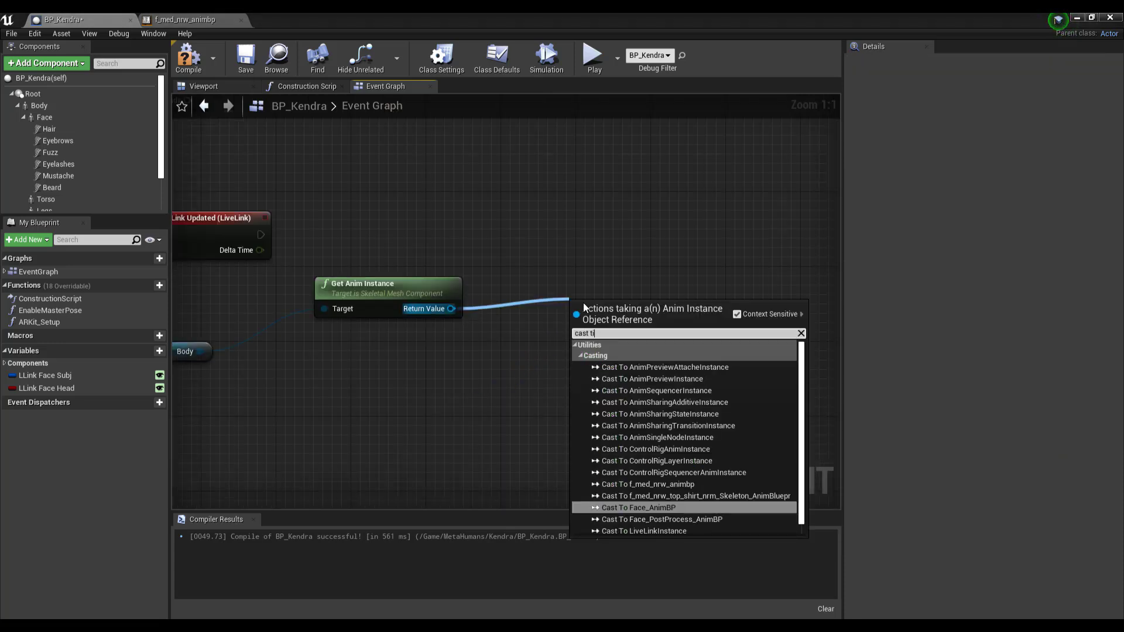
pyautogui.write('o a')
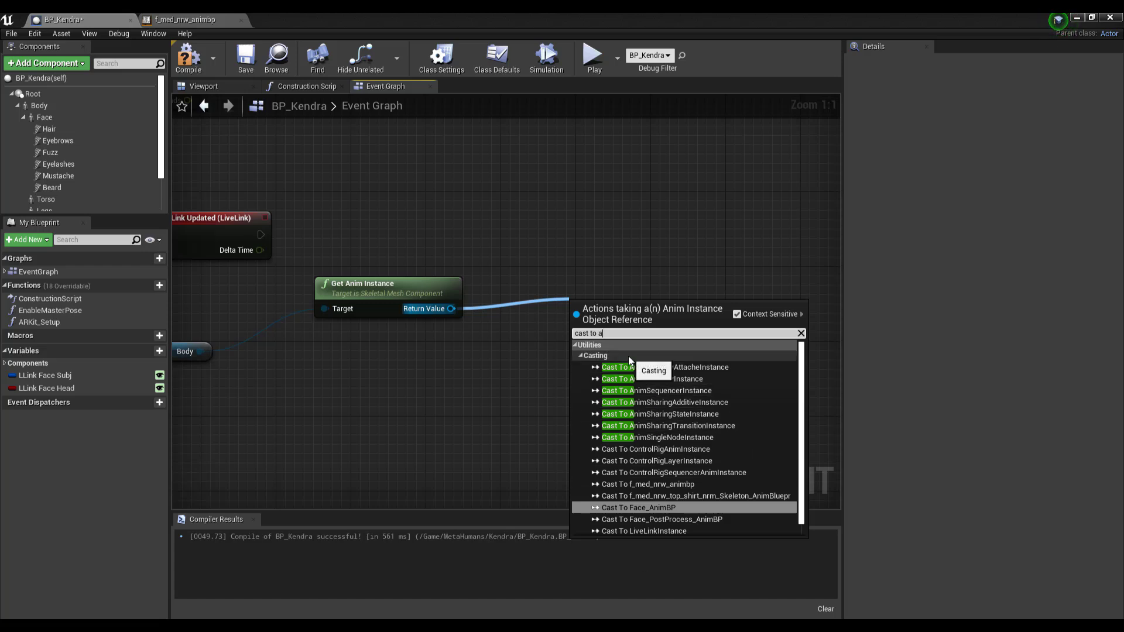
pyautogui.press('BackSpace')
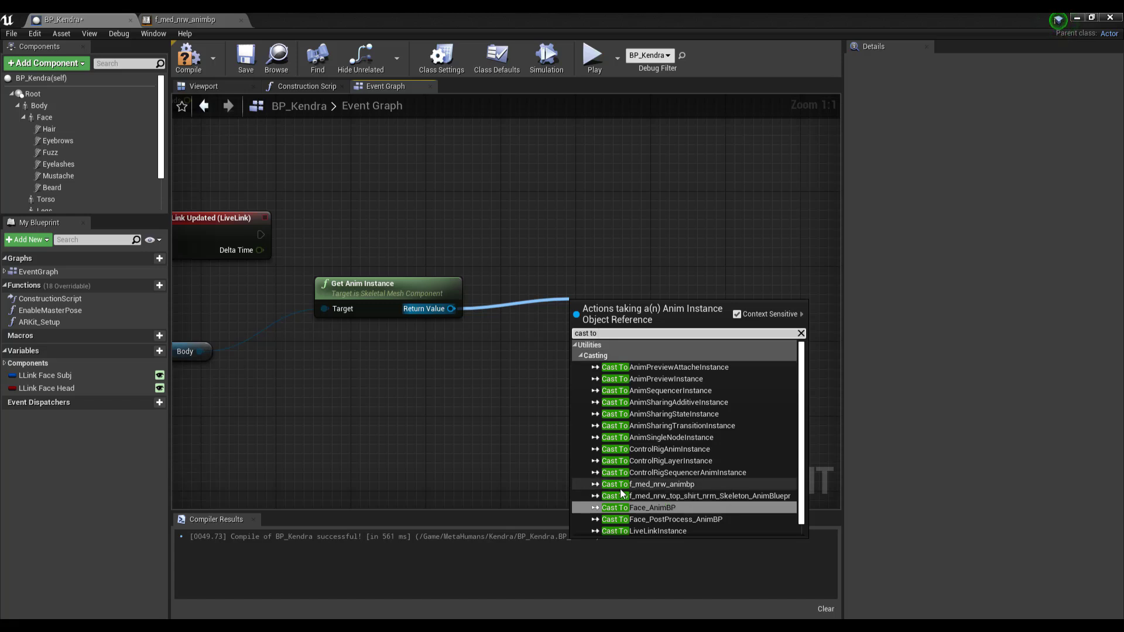
pyautogui.click(662, 486)
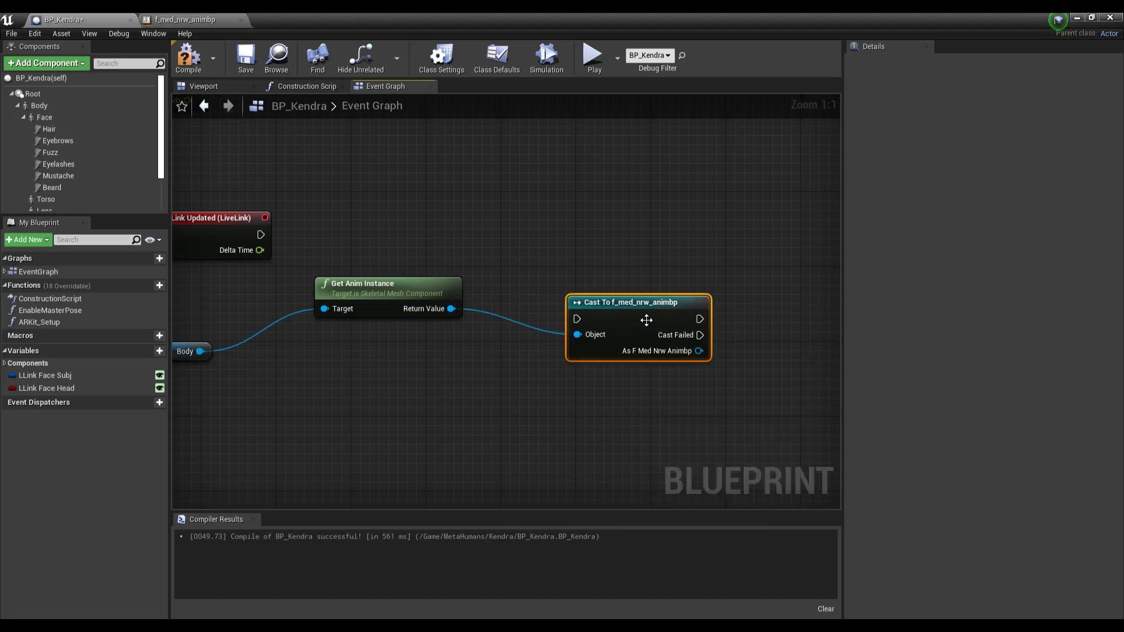
pyautogui.moveTo(657, 303); pyautogui.dragTo(601, 275)
# - Add a Set Live Link Subject Name node from the cast's As F Med Nrw Animbp output and align it beside the cast
pyautogui.moveTo(746, 418); pyautogui.dragTo(541, 398, button='right')
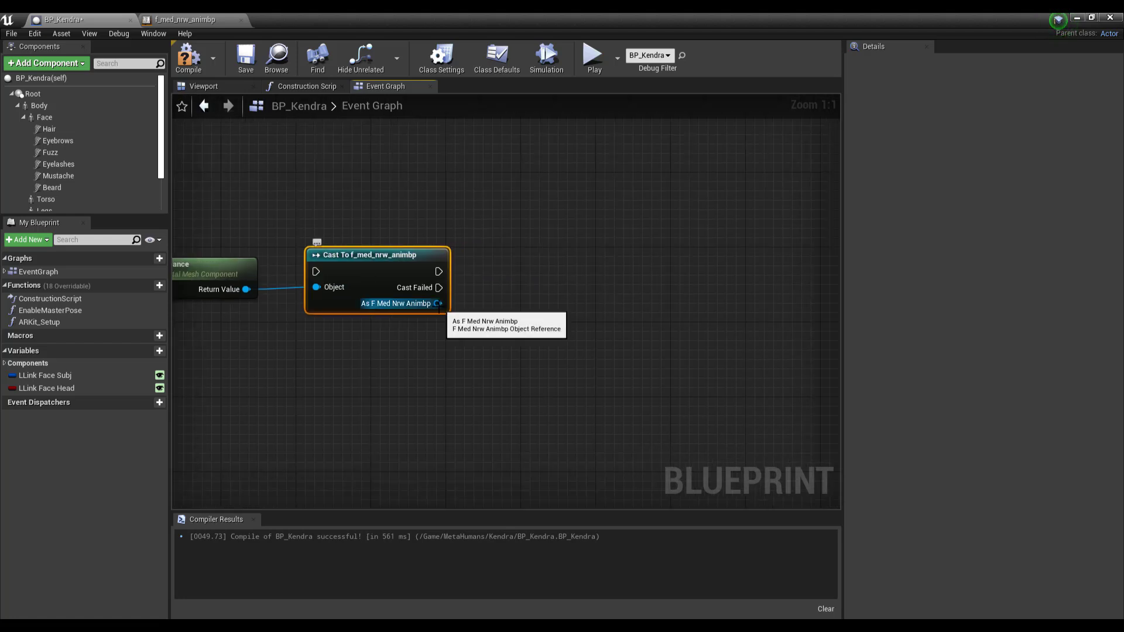
pyautogui.moveTo(441, 308); pyautogui.dragTo(565, 306)
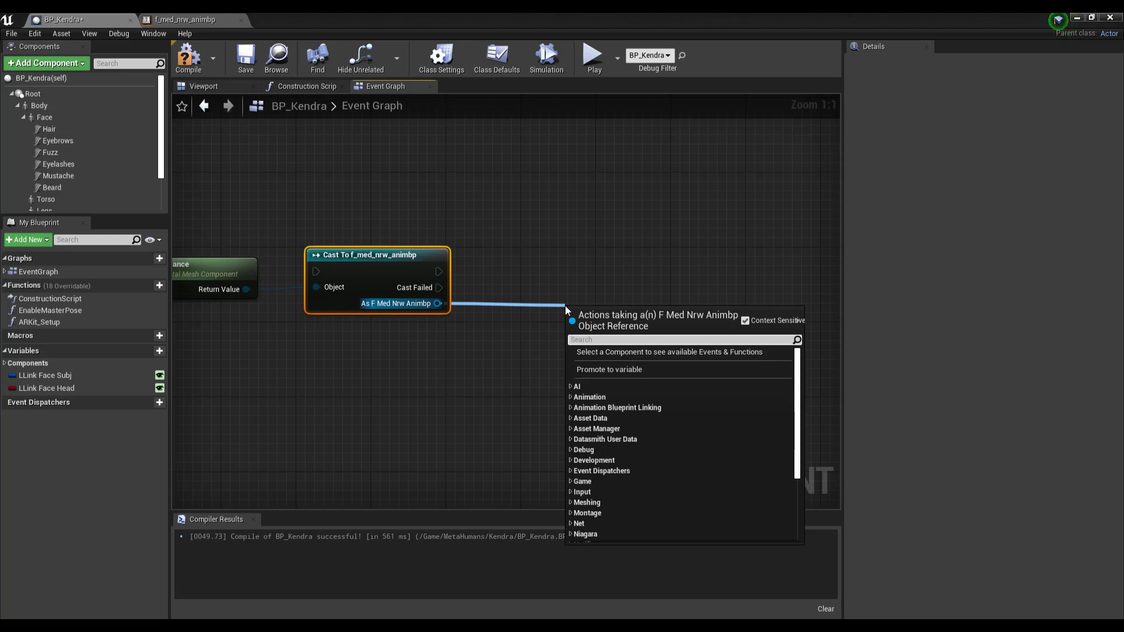
pyautogui.write('set a live')
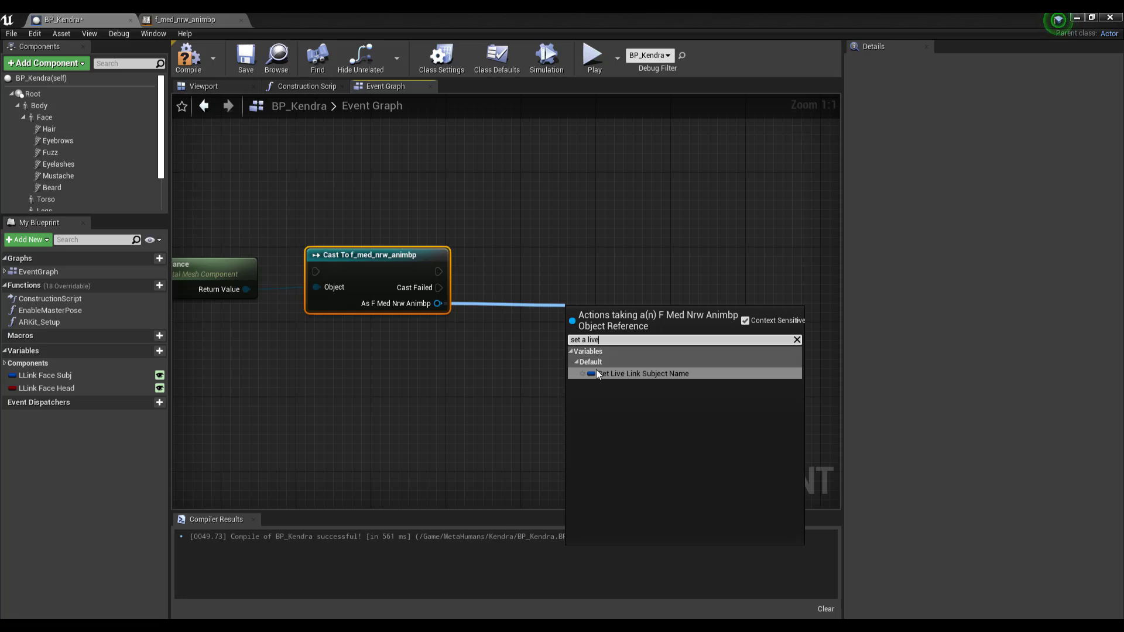
pyautogui.click(606, 374)
pyautogui.moveTo(631, 322); pyautogui.dragTo(594, 267)
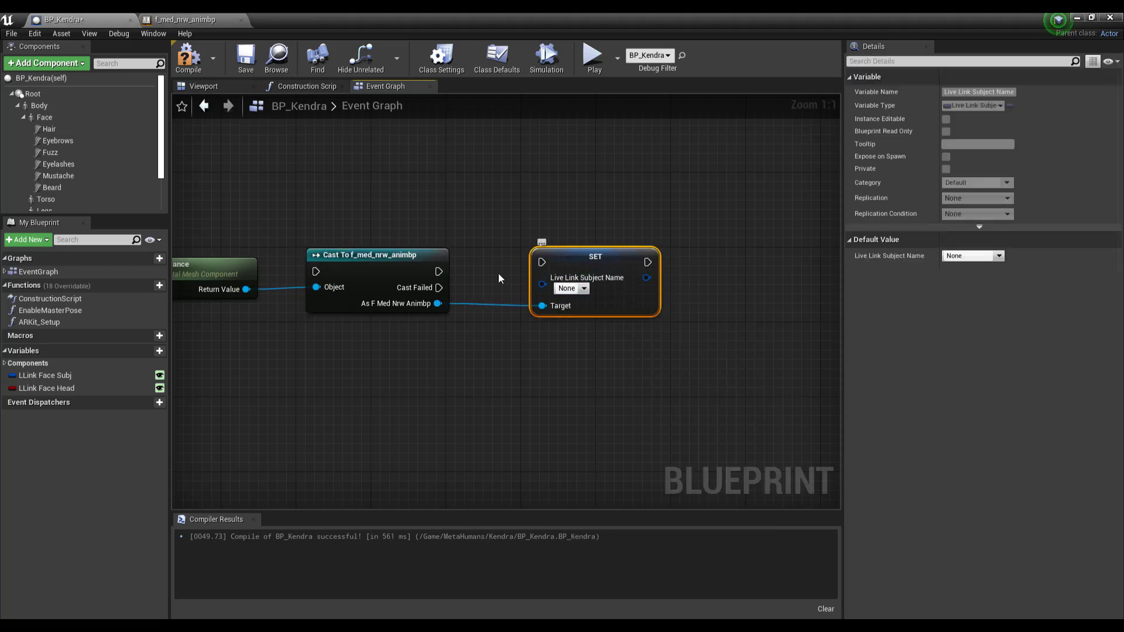
# - Add a Live Link Setup node from the SET node's subject name output and link the cast's execution output to SET
pyautogui.moveTo(676, 394); pyautogui.dragTo(492, 432, button='right')
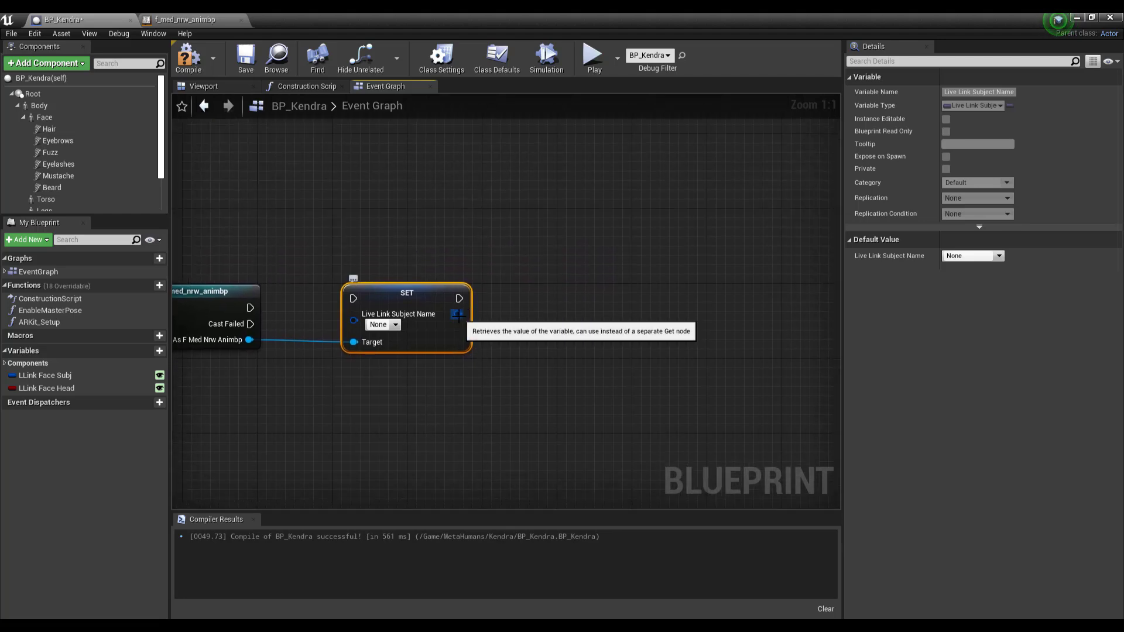
pyautogui.moveTo(458, 316); pyautogui.dragTo(563, 320)
pyautogui.write('live')
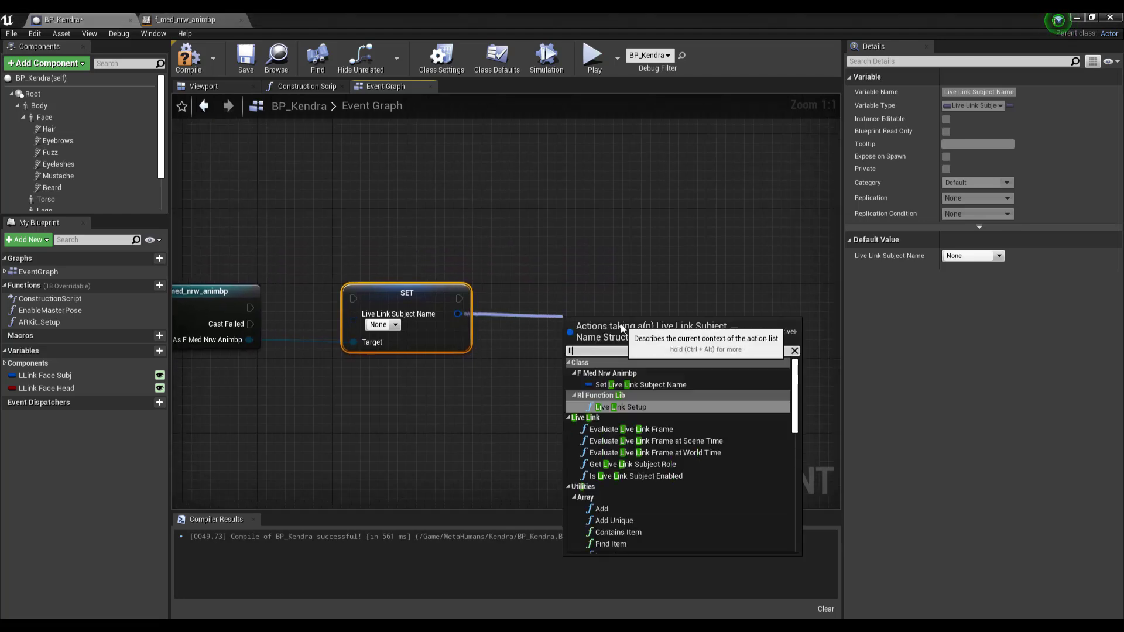
pyautogui.click(615, 407)
pyautogui.scroll(-3, 539, 304)
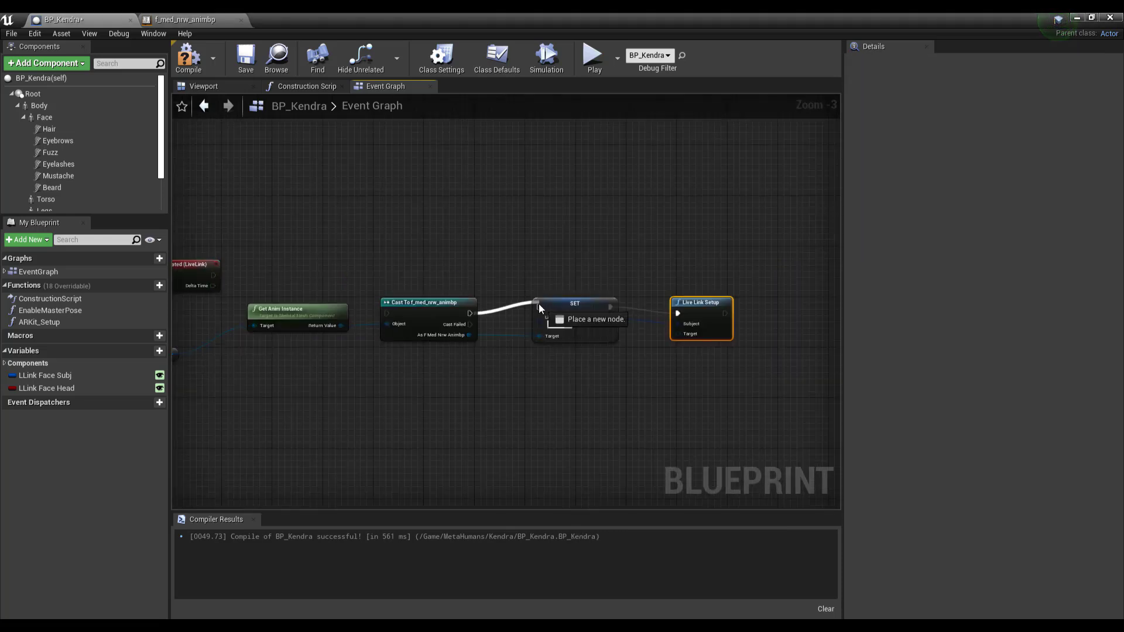
pyautogui.moveTo(208, 282); pyautogui.dragTo(320, 288, button='right')
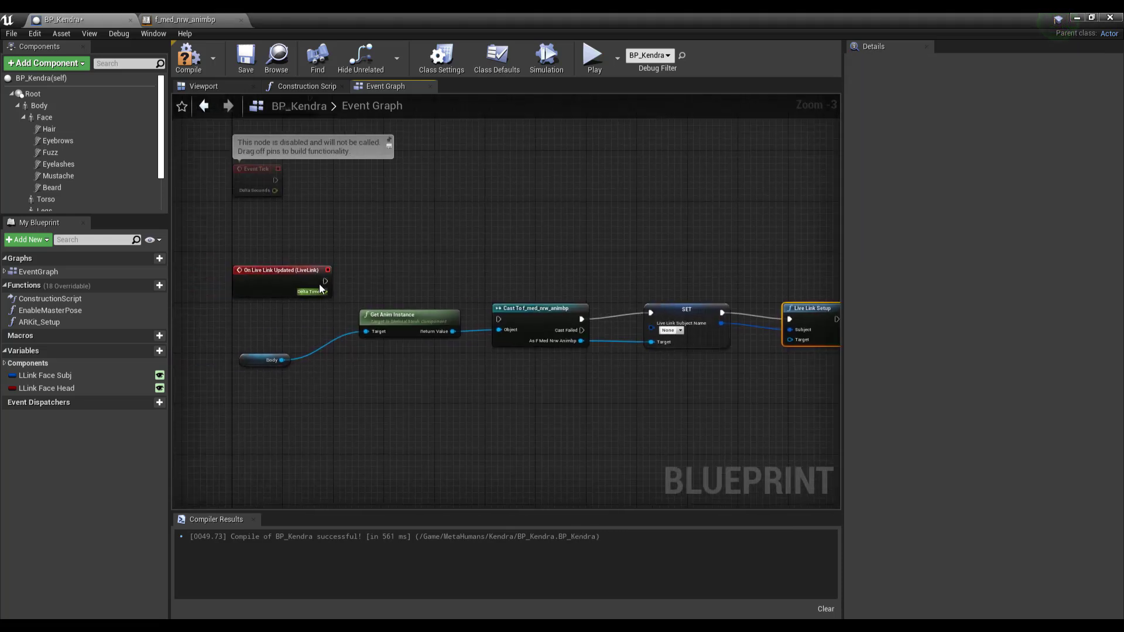
# - Duplicate the LLink Face Subj variable and name the copy LLink Body Subj
pyautogui.moveTo(550, 419); pyautogui.dragTo(525, 373, button='right')
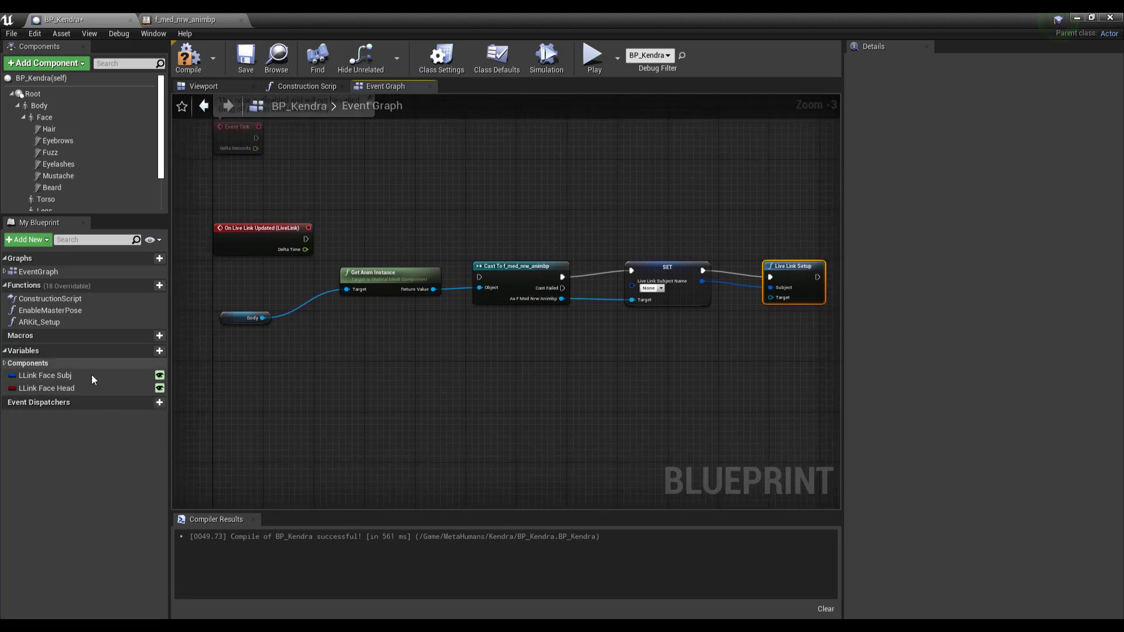
pyautogui.click(35, 377)
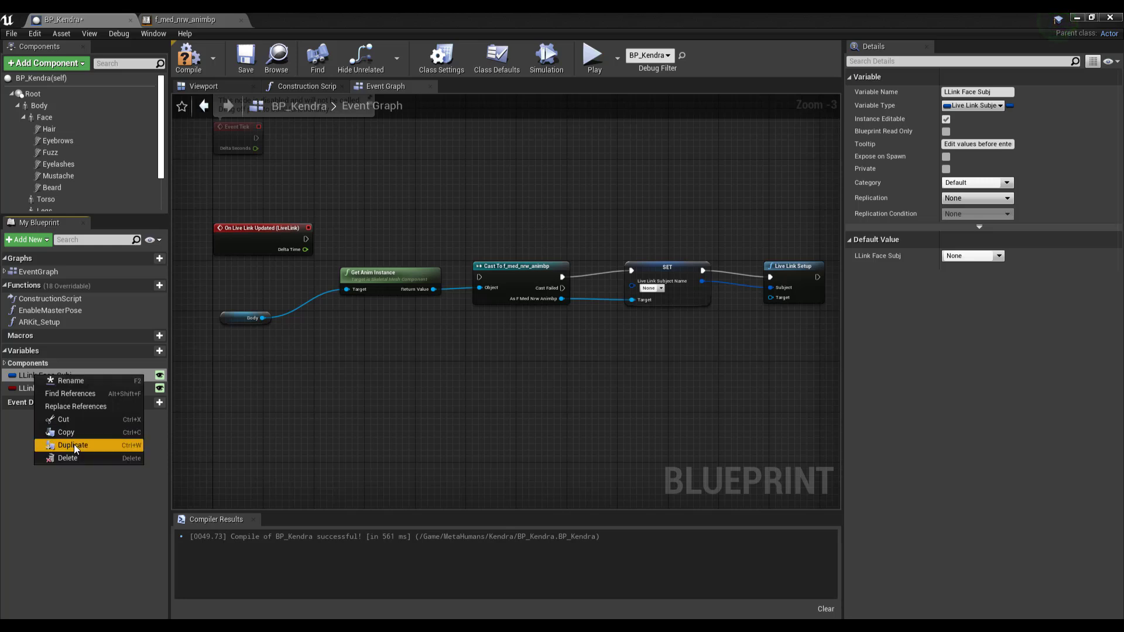
pyautogui.click(74, 444)
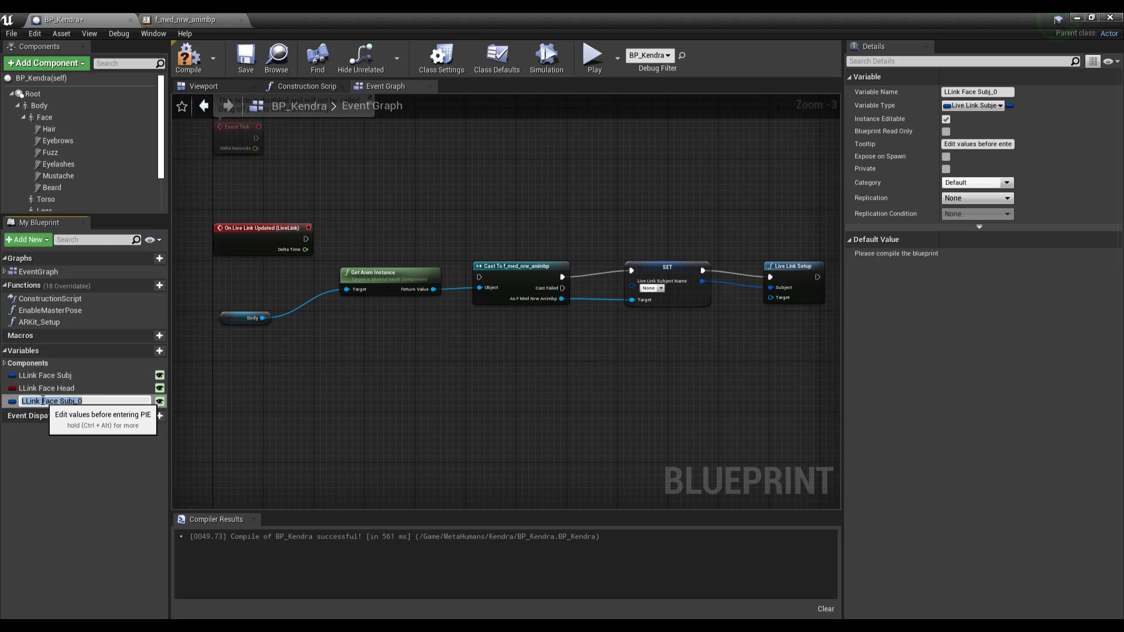
pyautogui.click(43, 401)
pyautogui.moveTo(56, 402); pyautogui.dragTo(58, 403)
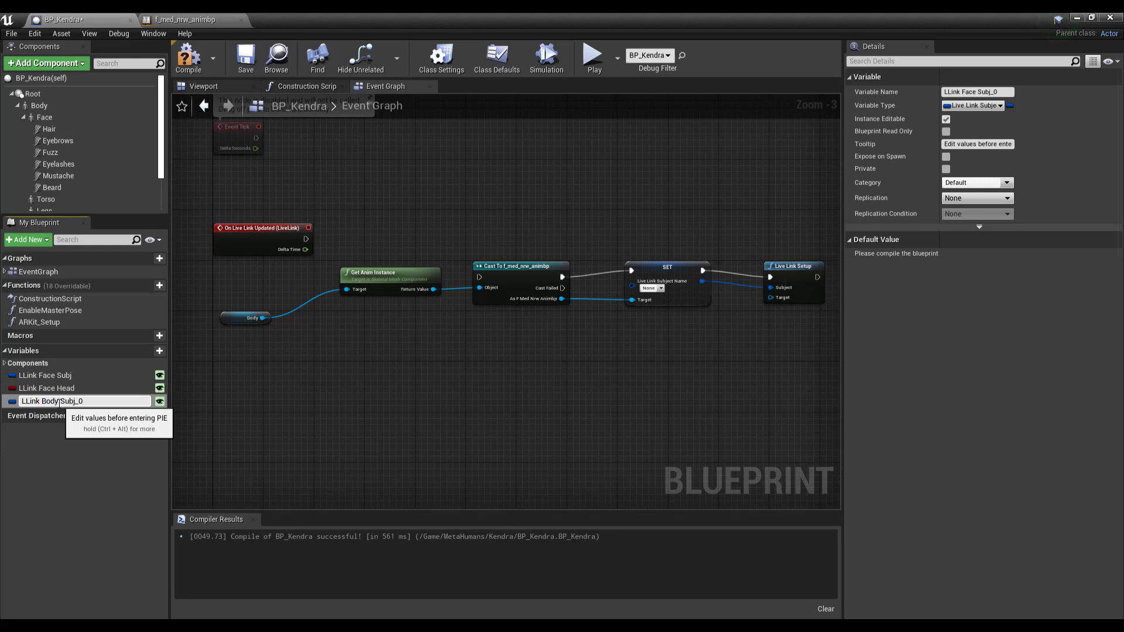
pyautogui.moveTo(76, 403); pyautogui.dragTo(102, 408)
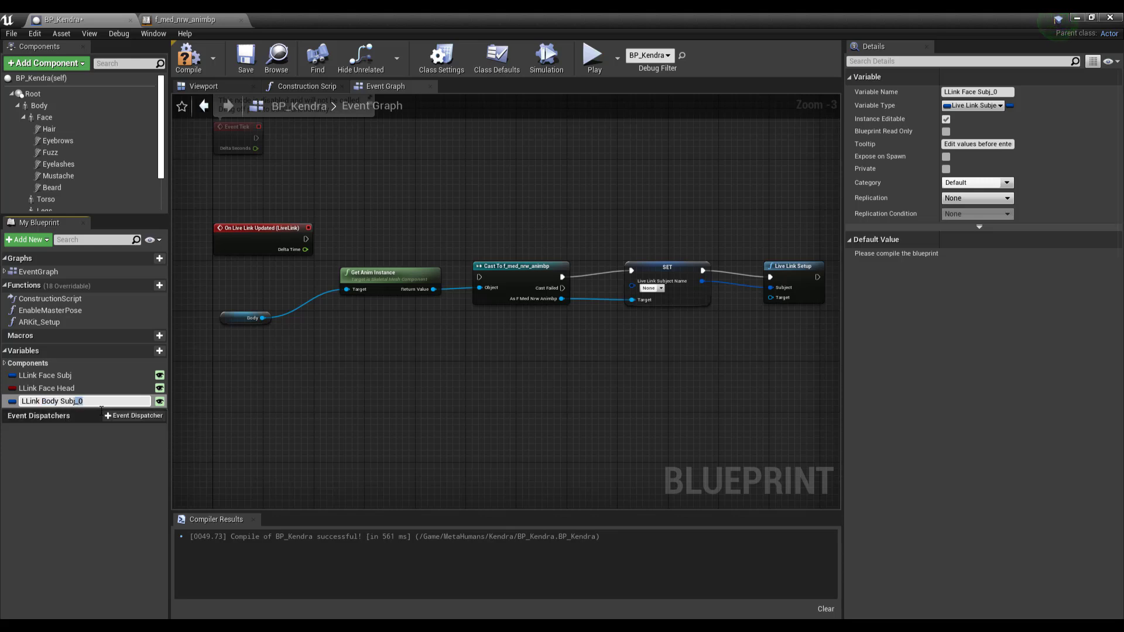
pyautogui.press('Return')
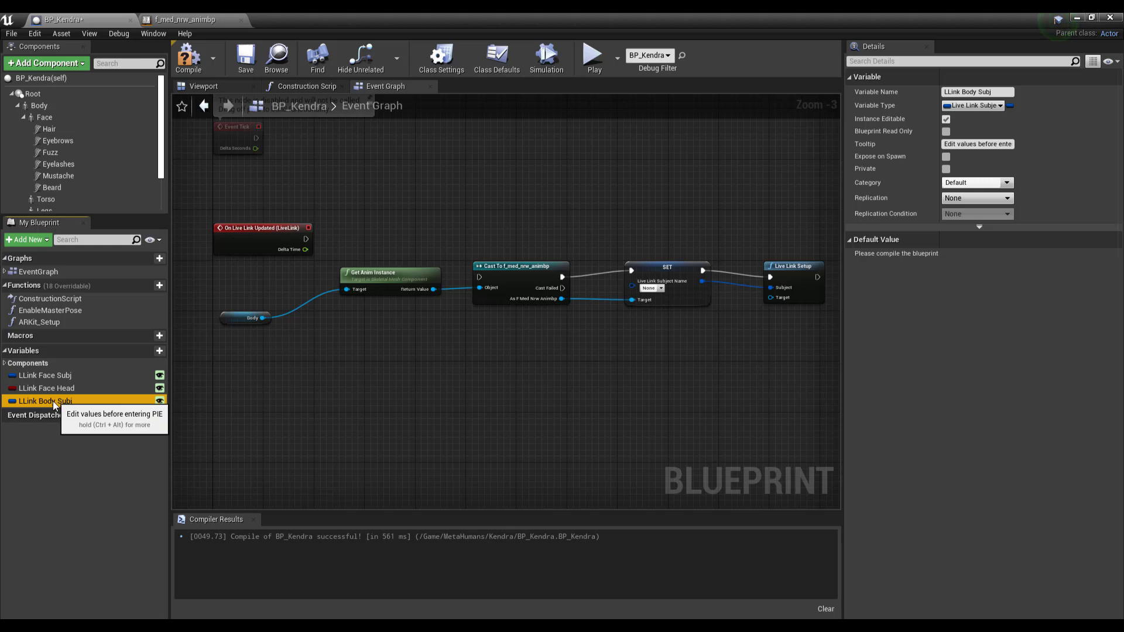
# - Place a Get LLink Body Subj node in the graph and wire it to the SET node's Live Link Subject Name input
pyautogui.moveTo(56, 401); pyautogui.dragTo(613, 363)
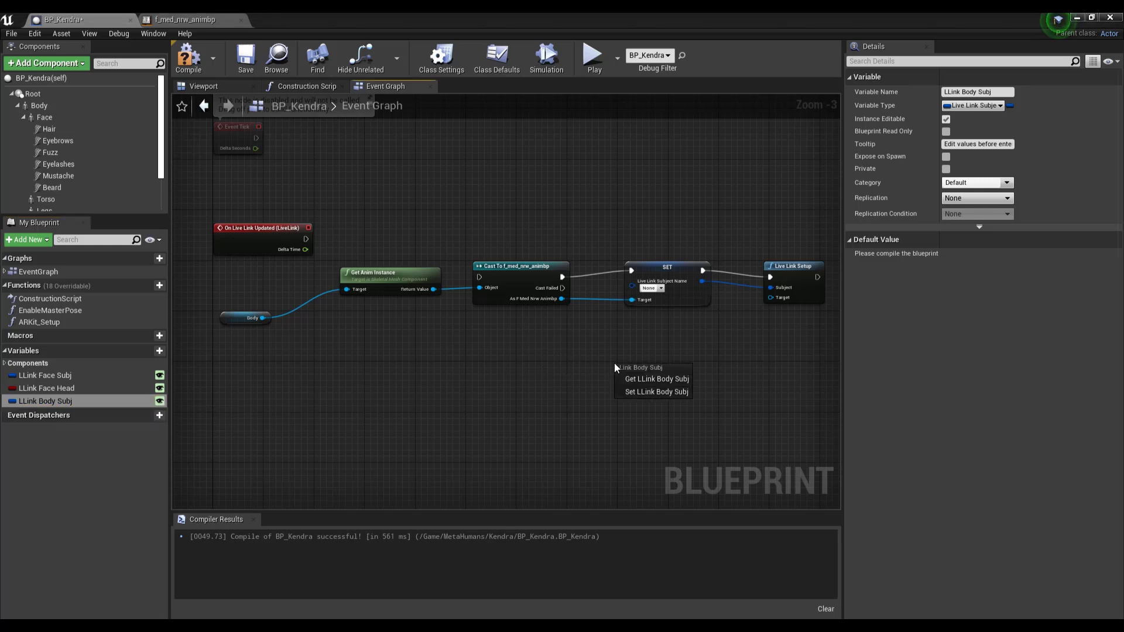
pyautogui.click(645, 378)
pyautogui.scroll(2, 597, 426)
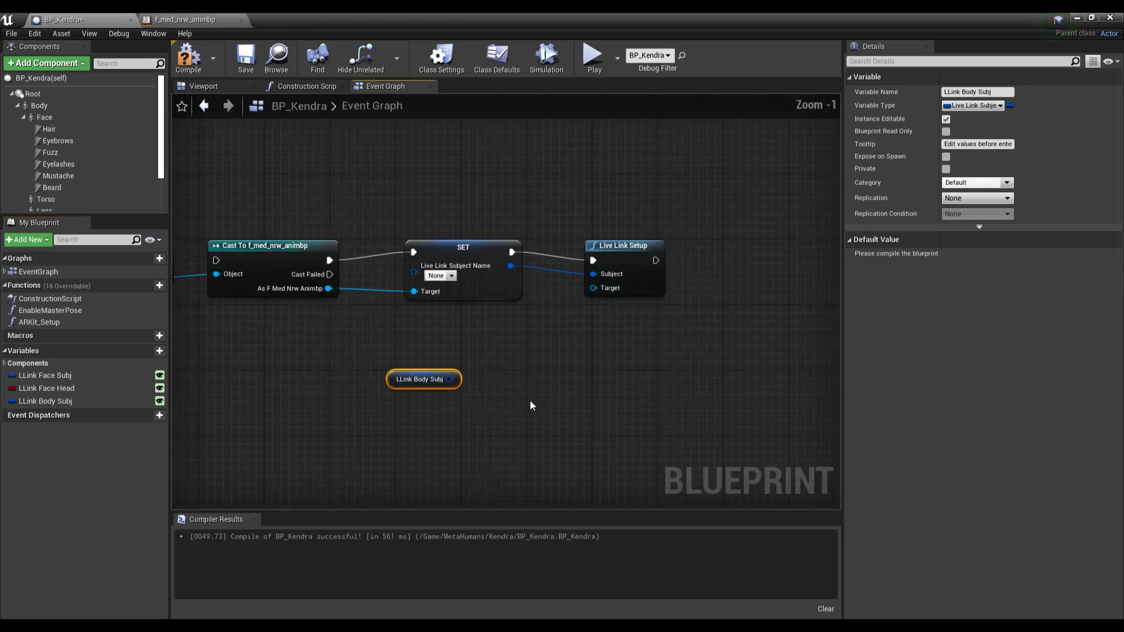
pyautogui.moveTo(530, 404); pyautogui.dragTo(635, 463, button='right')
pyautogui.moveTo(503, 398); pyautogui.dragTo(495, 300)
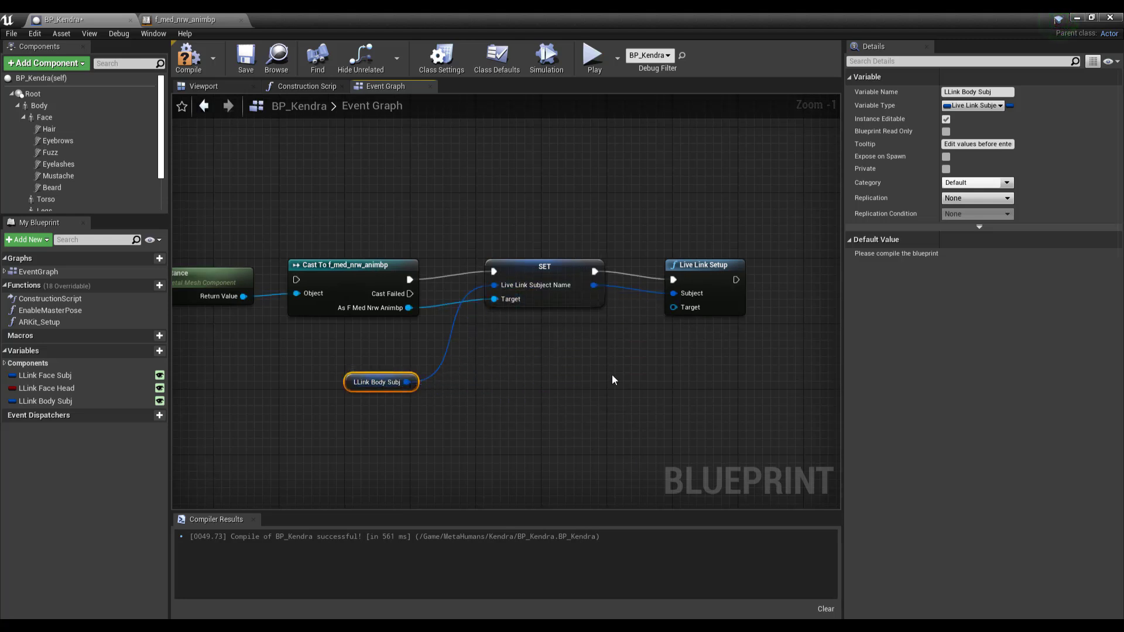
# - Wire Body to Live Link Setup's Target and the On Live Link Updated event to the cast, then compile BP_Kendra
pyautogui.scroll(-1, 605, 377)
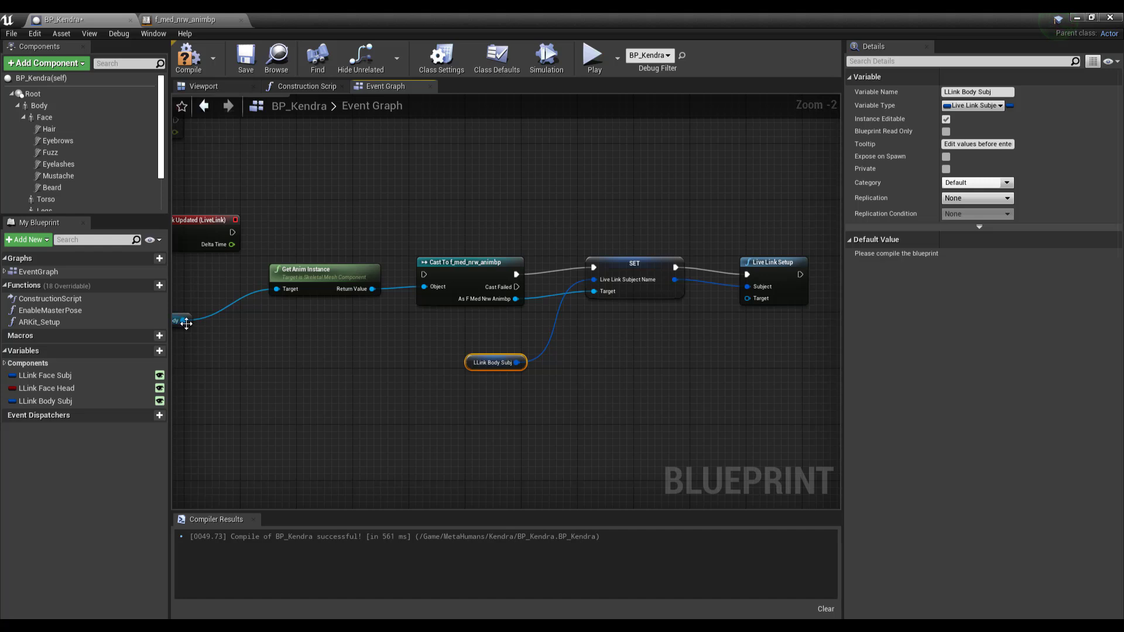
pyautogui.moveTo(184, 321); pyautogui.dragTo(750, 298)
pyautogui.moveTo(202, 220); pyautogui.dragTo(417, 245)
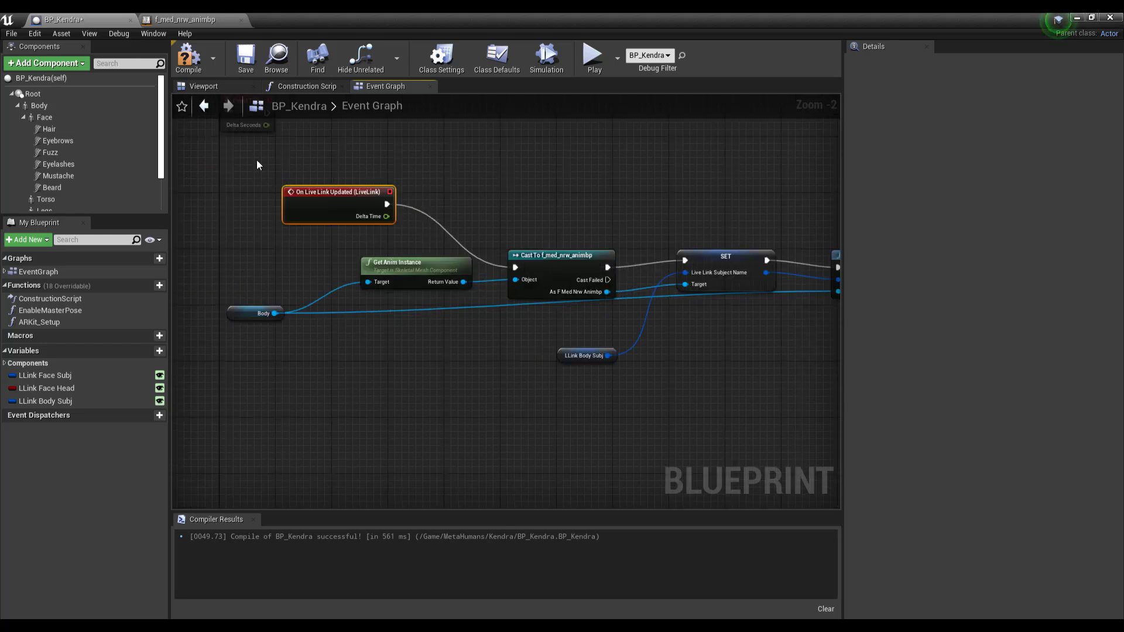
pyautogui.click(189, 58)
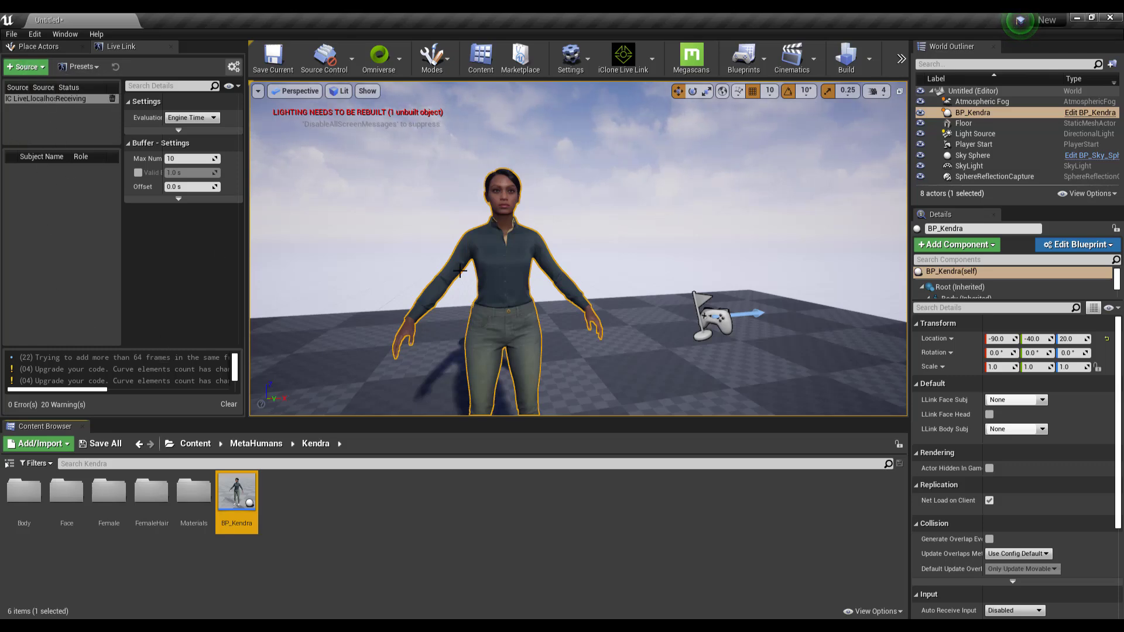
# - Switch to iClone and activate the Unreal Live Link connection
pyautogui.click(499, 196)
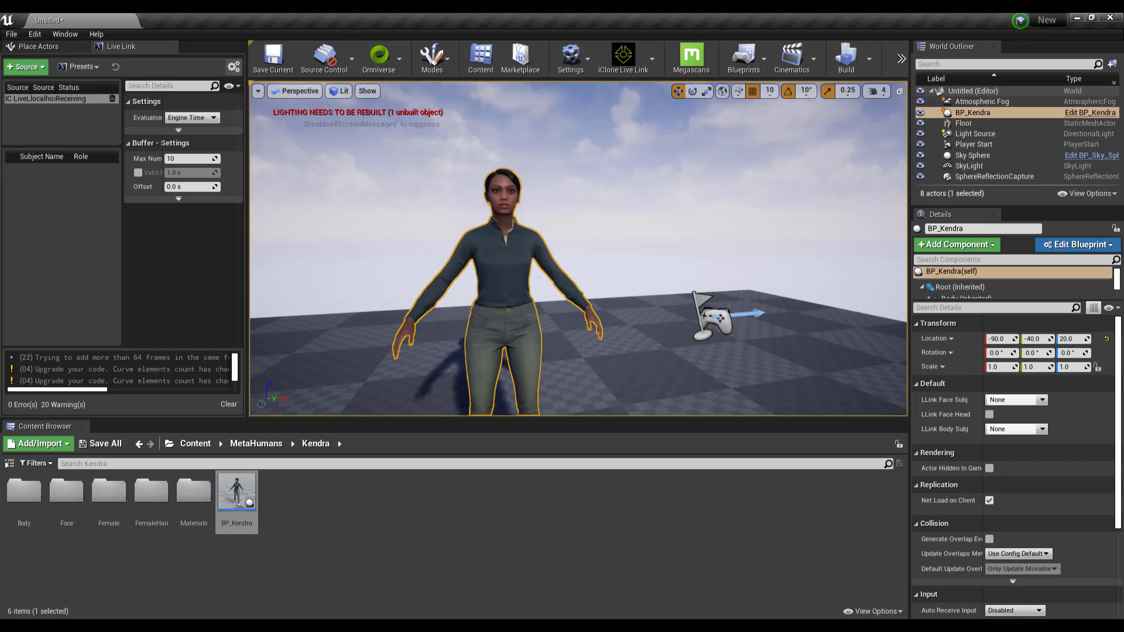
pyautogui.hotkey('alt', 'Tab')
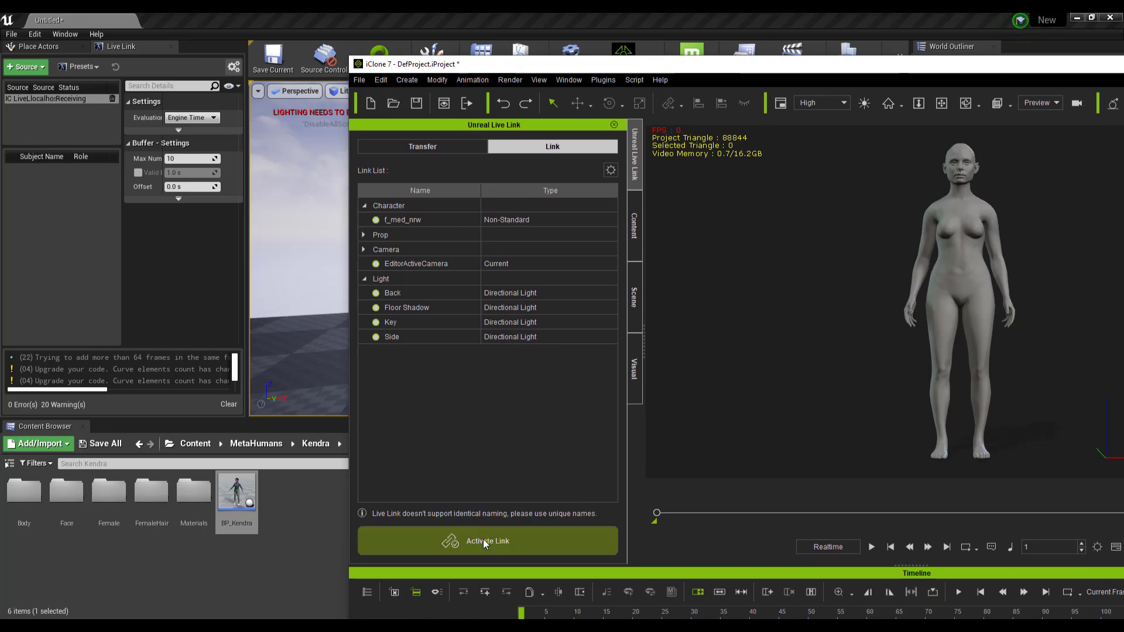
pyautogui.click(497, 545)
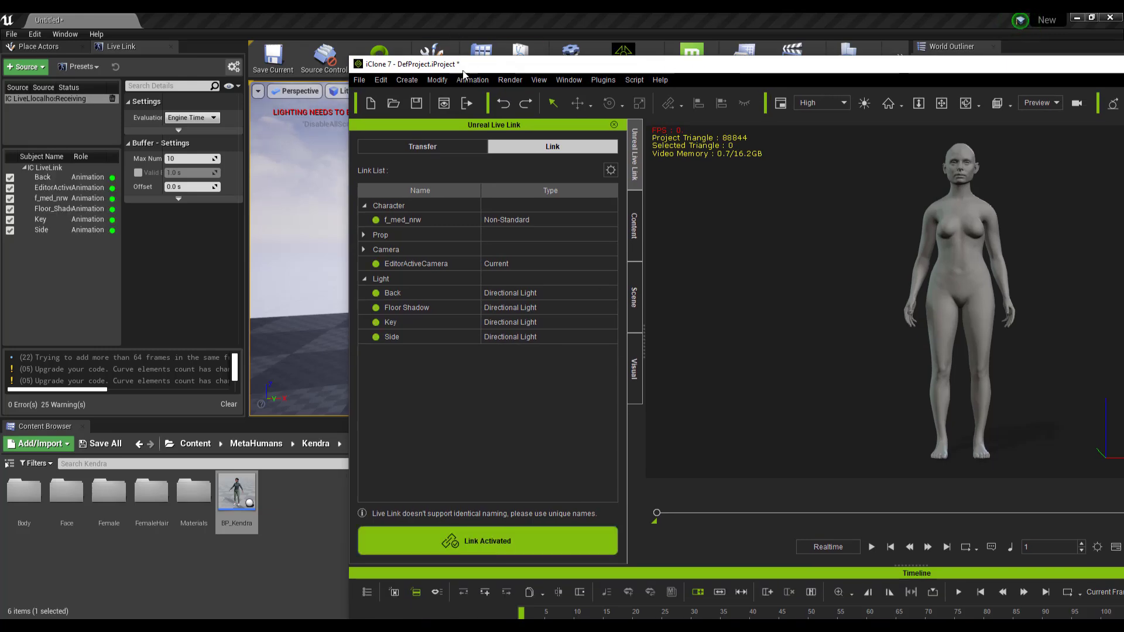
# - Return to Unreal Engine, set BP_Kendra's LLink Body Subj to f_med_nrw and frame the character in the viewport
pyautogui.hotkey('alt', 'Tab')
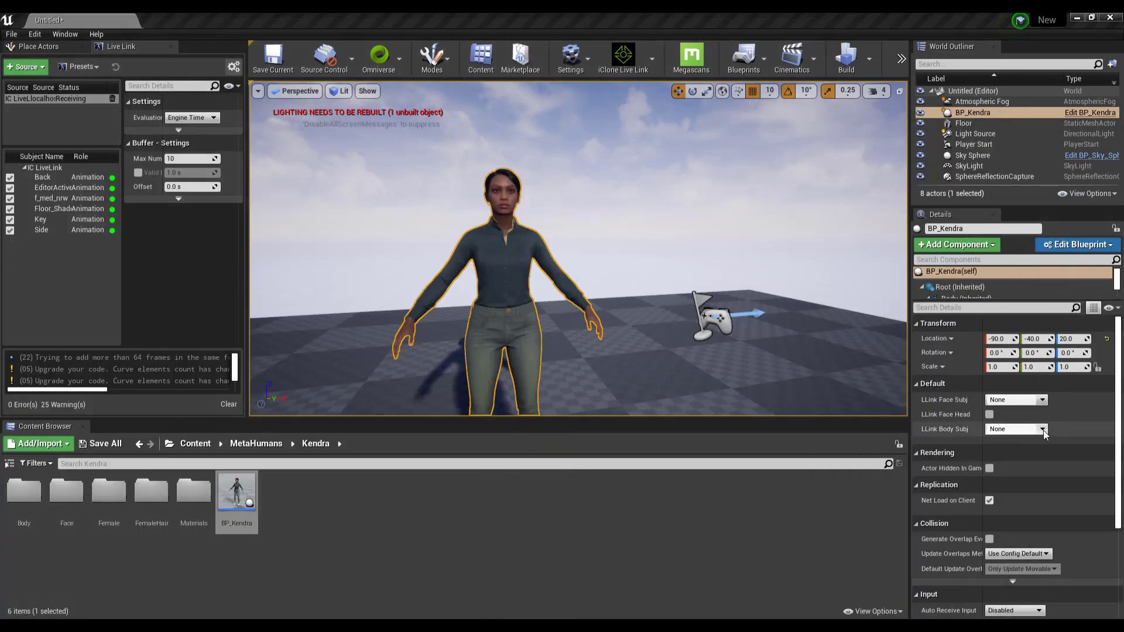
pyautogui.click(1042, 430)
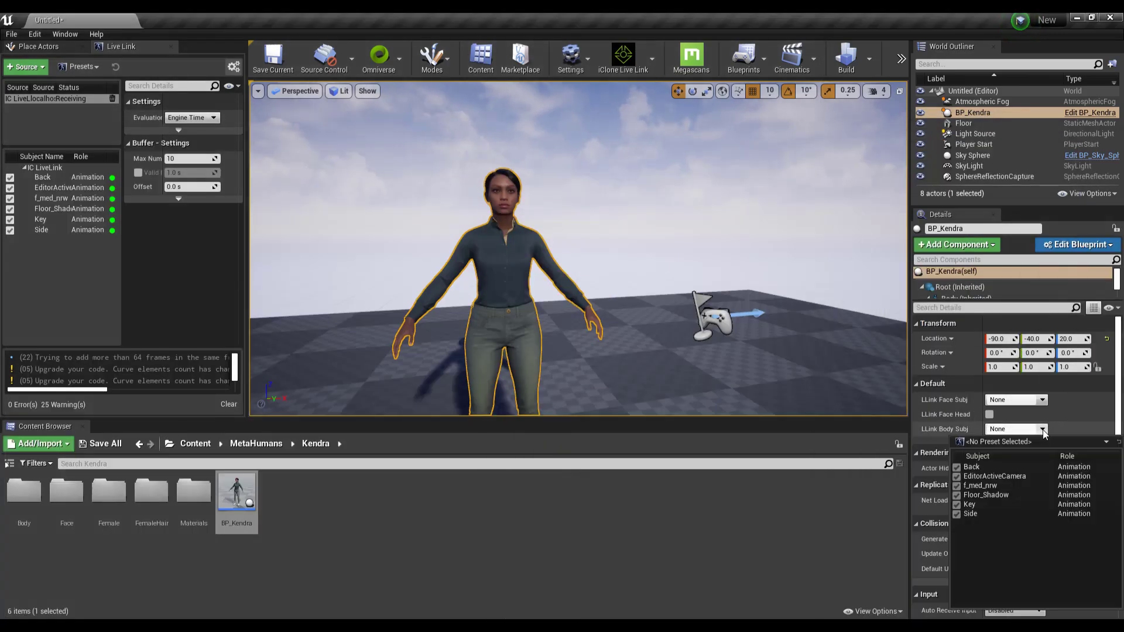
pyautogui.click(992, 486)
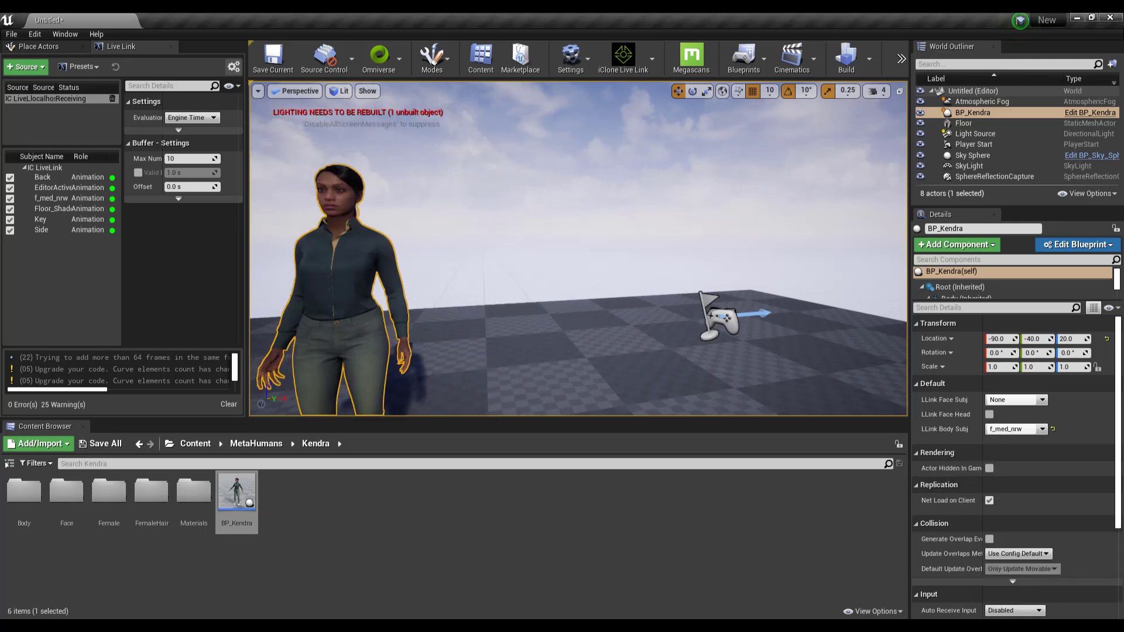
pyautogui.press('f')
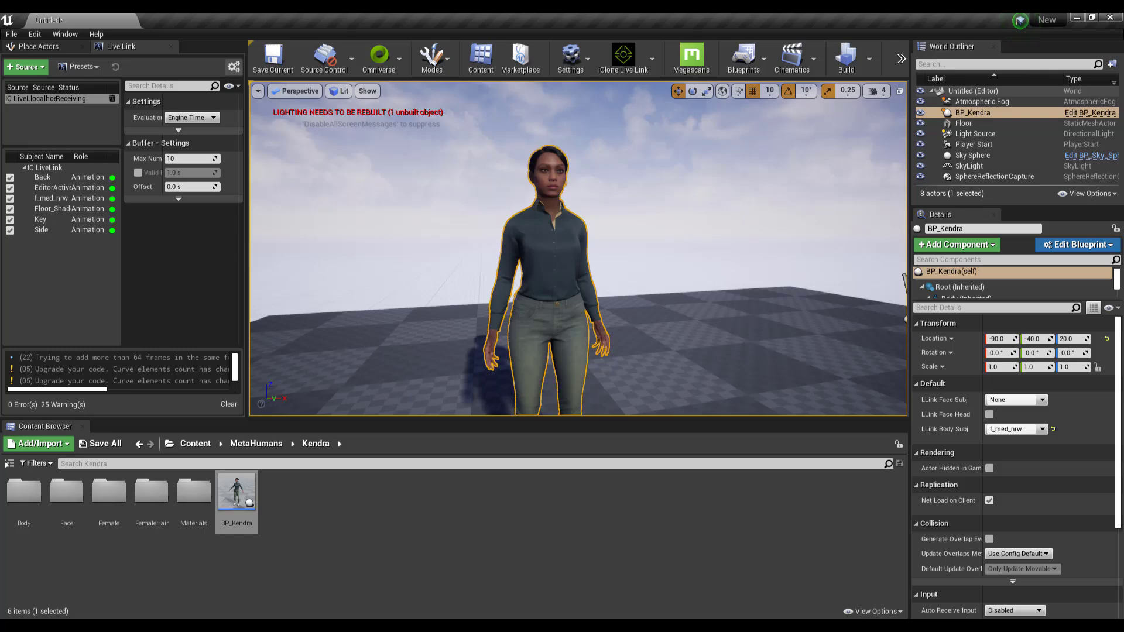
# - Switch to iClone and apply the Mage casting motion (05) from the Freebie motion library to the f_med_nrw dummy in a narrowed window
pyautogui.hotkey('alt', 'Tab')
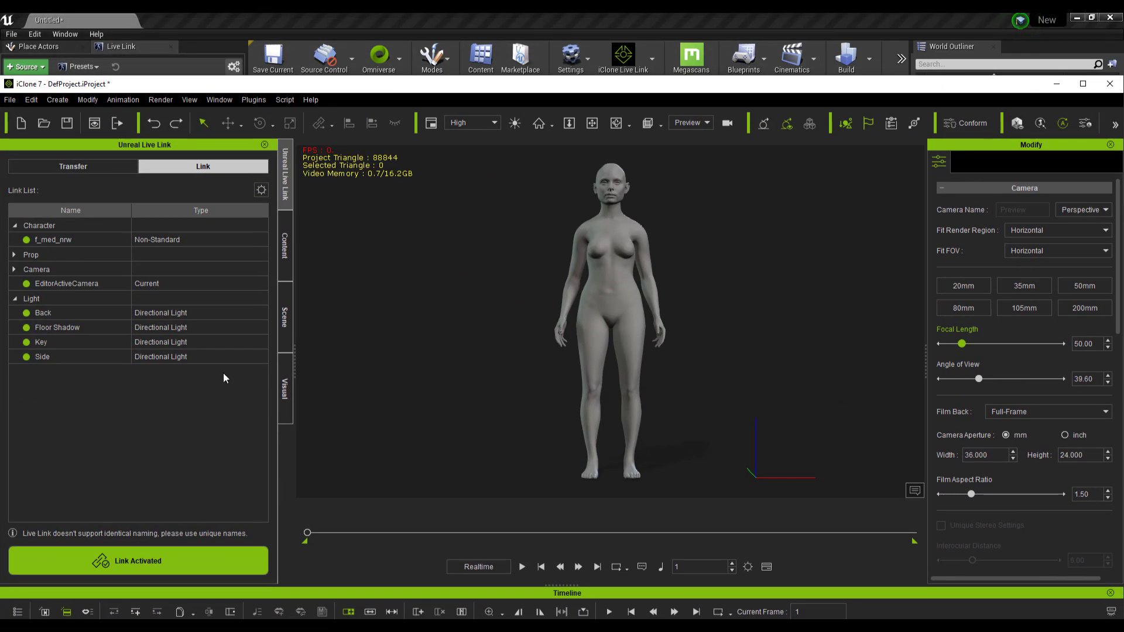
pyautogui.click(284, 252)
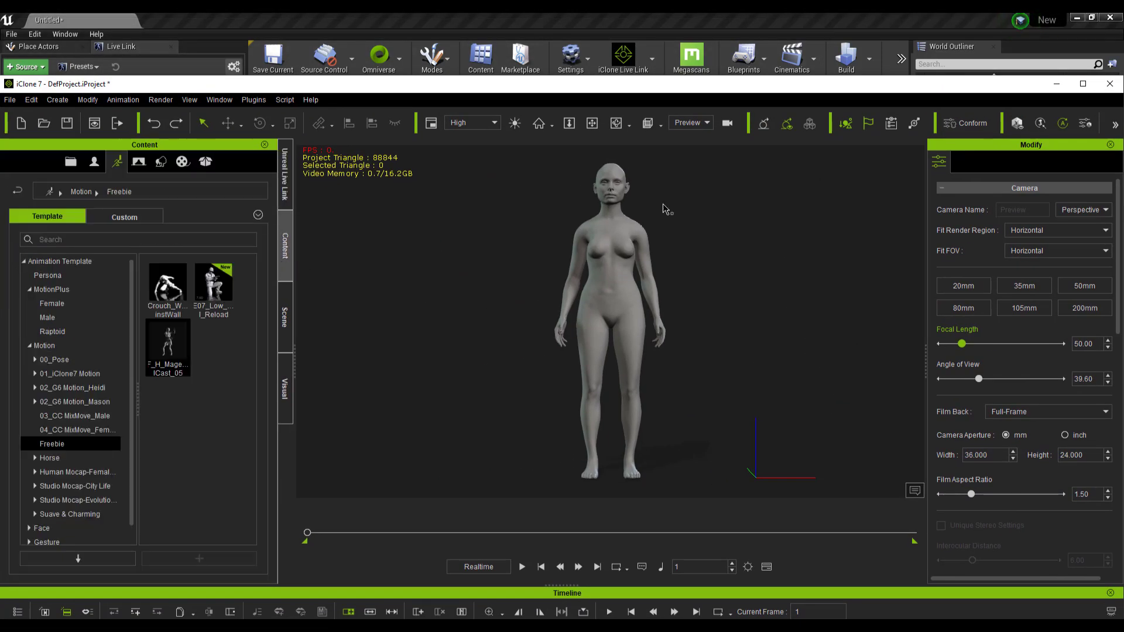
pyautogui.moveTo(877, 93); pyautogui.dragTo(806, 82)
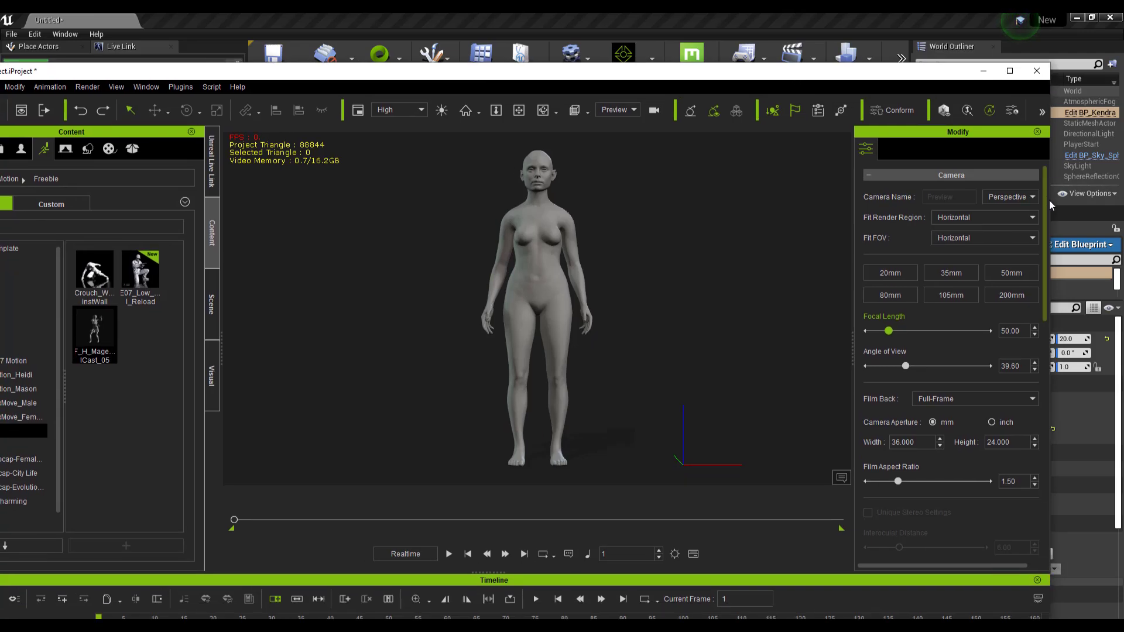
pyautogui.moveTo(1051, 202); pyautogui.dragTo(600, 217)
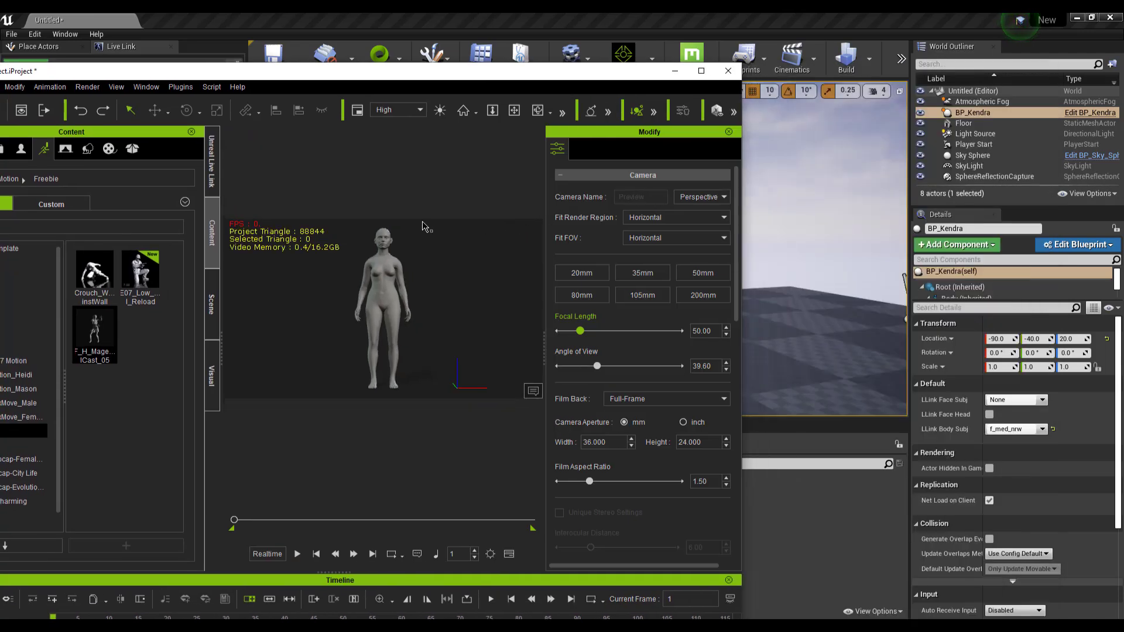
pyautogui.moveTo(96, 345); pyautogui.dragTo(384, 289)
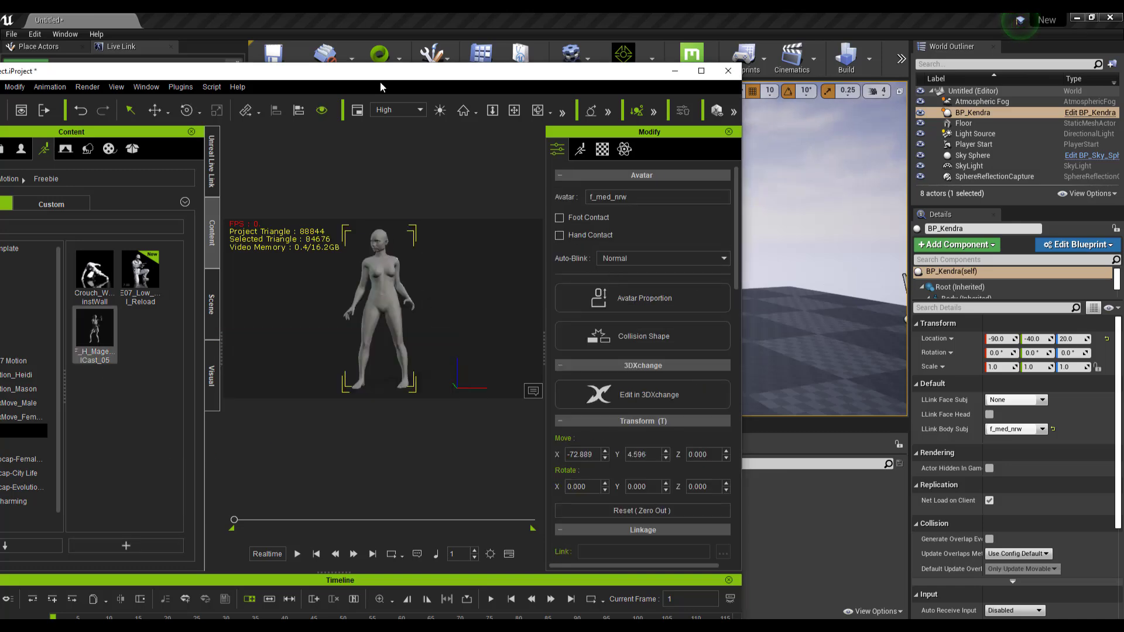
# - Place the iClone window beside Unreal's viewport and preview the casting motion on both the dummy and Kendra
pyautogui.moveTo(381, 83); pyautogui.dragTo(1064, 63)
pyautogui.click(995, 540)
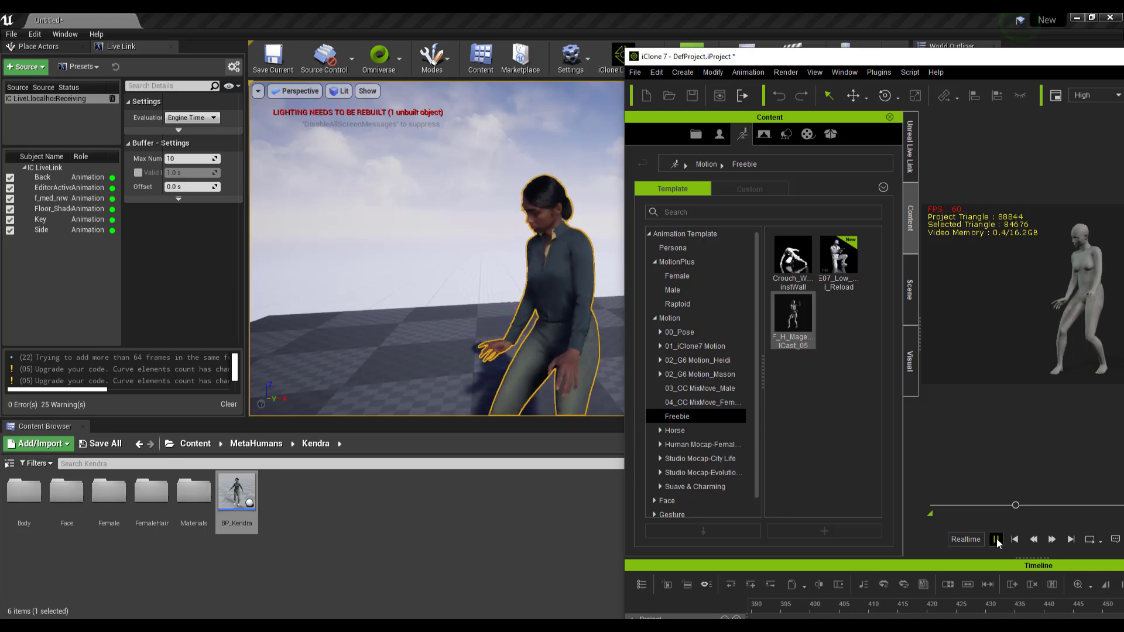
pyautogui.click(995, 540)
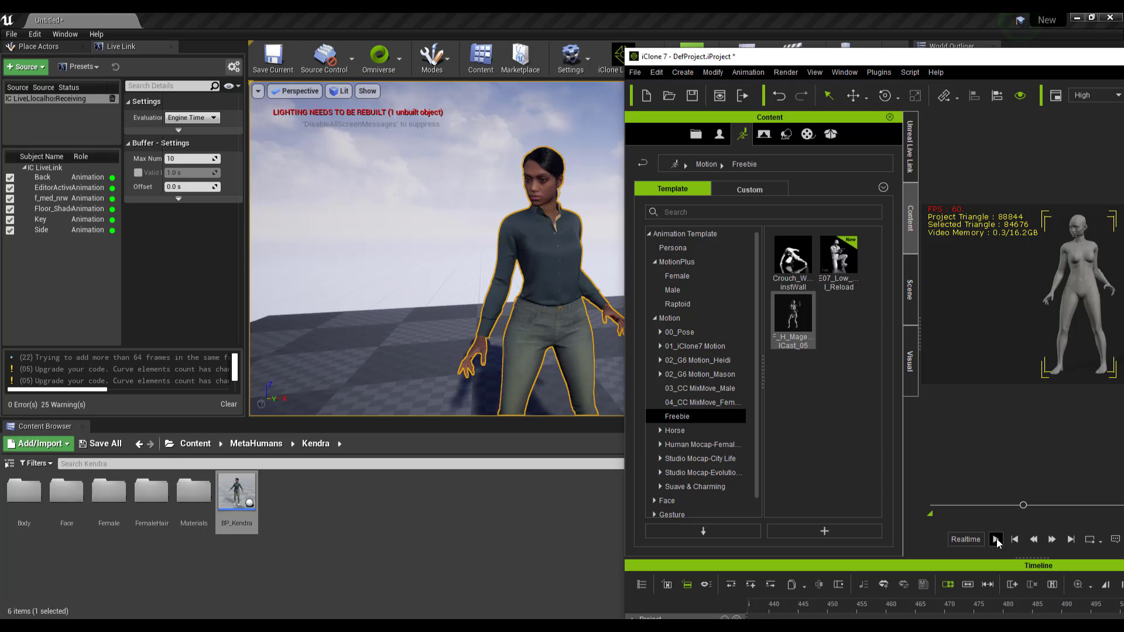
pyautogui.click(996, 540)
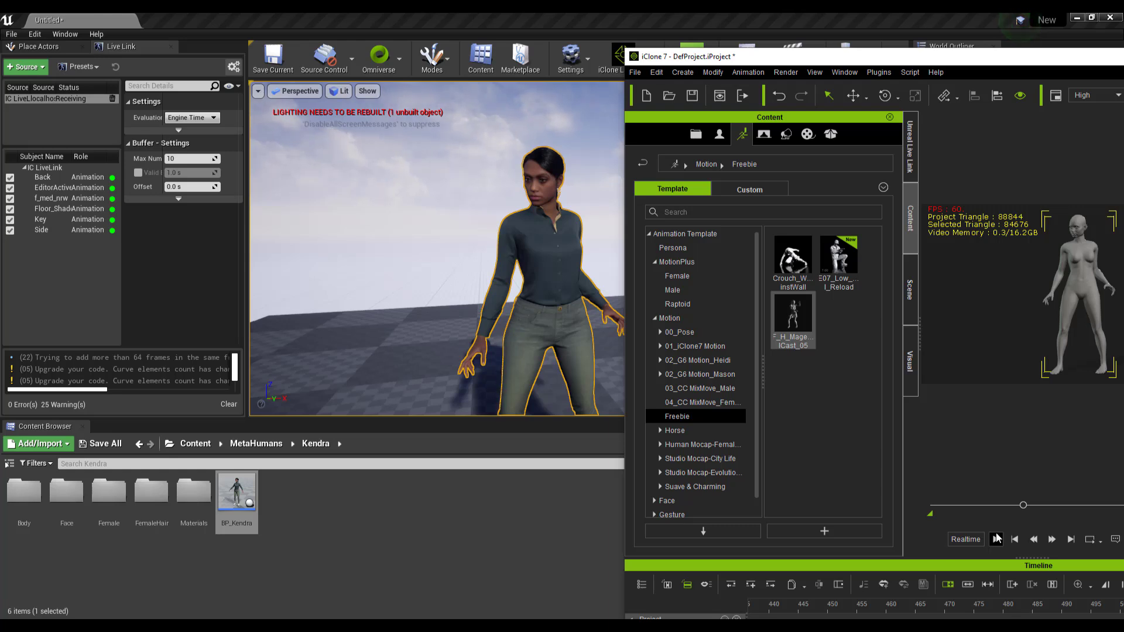
# - Append the Freebie crouch-against-wall motion to the dummy at the current frame and preview the combined animation from the start
pyautogui.moveTo(794, 258); pyautogui.dragTo(1084, 269)
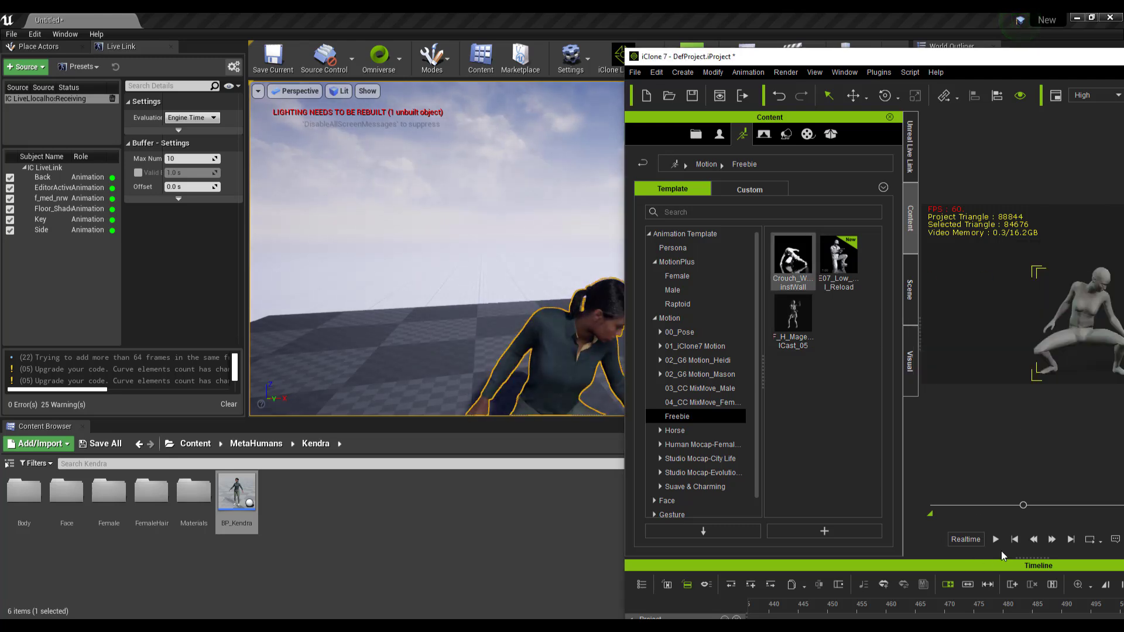
pyautogui.click(1016, 541)
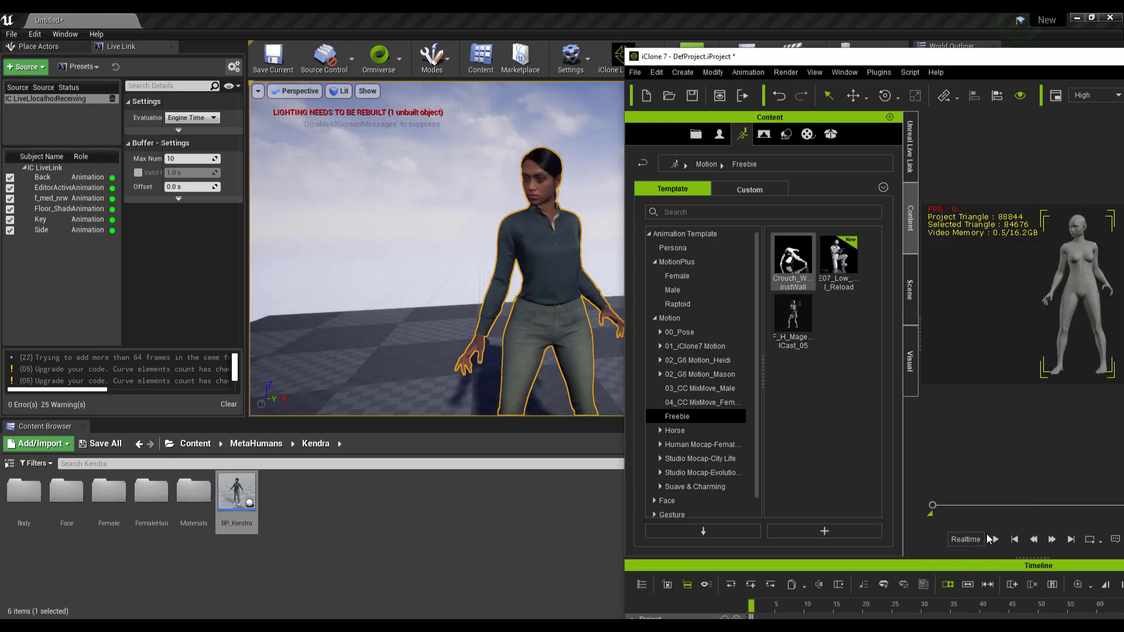
pyautogui.click(996, 540)
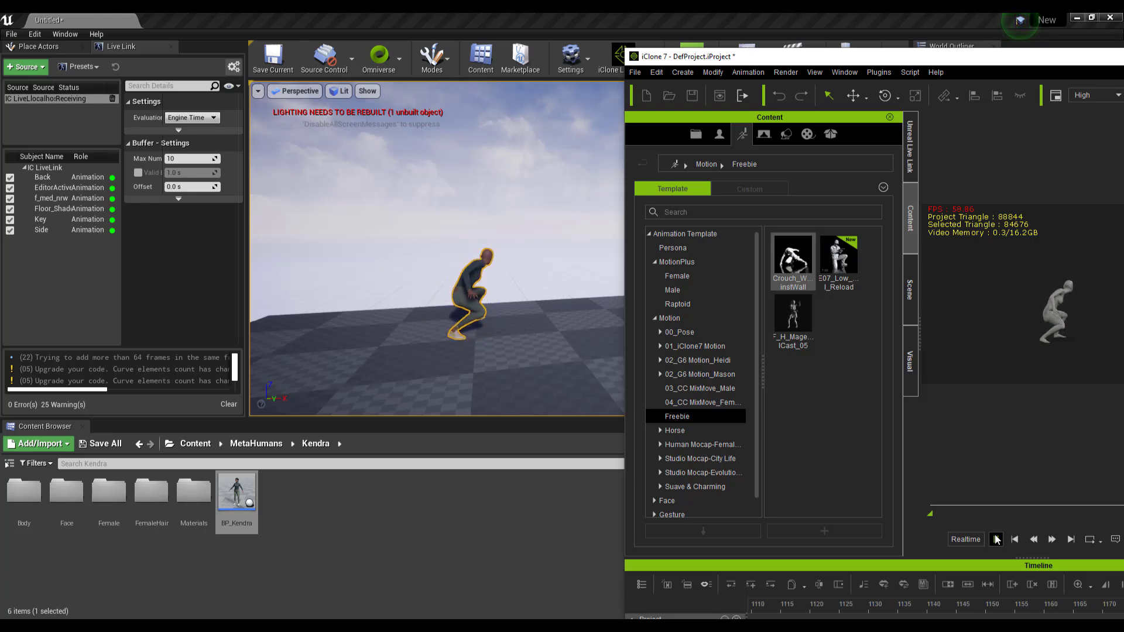
pyautogui.click(996, 539)
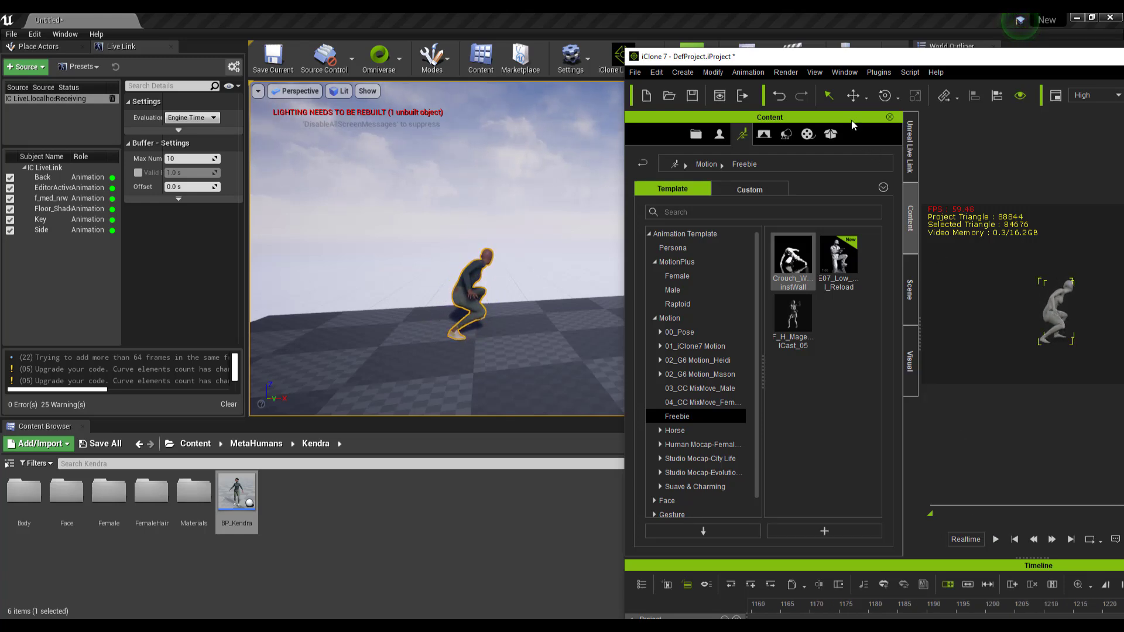
# - Activate the camera navigation tool in iClone's viewport to view the dummy while its motion plays alongside Kendra
pyautogui.hotkey('alt', 'Tab')
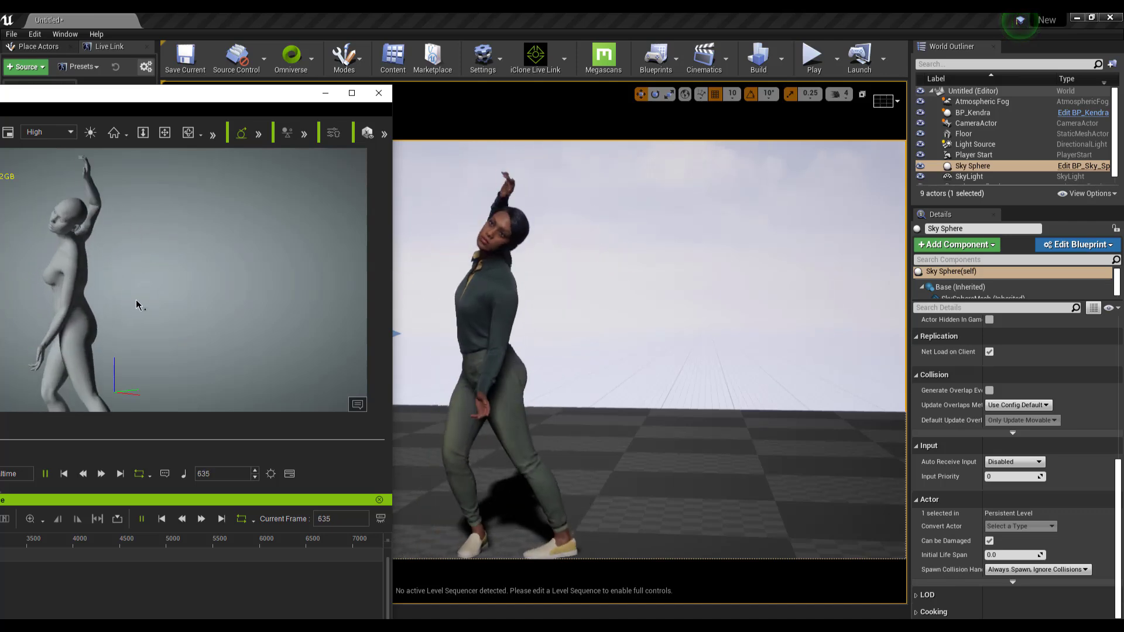
pyautogui.click(185, 133)
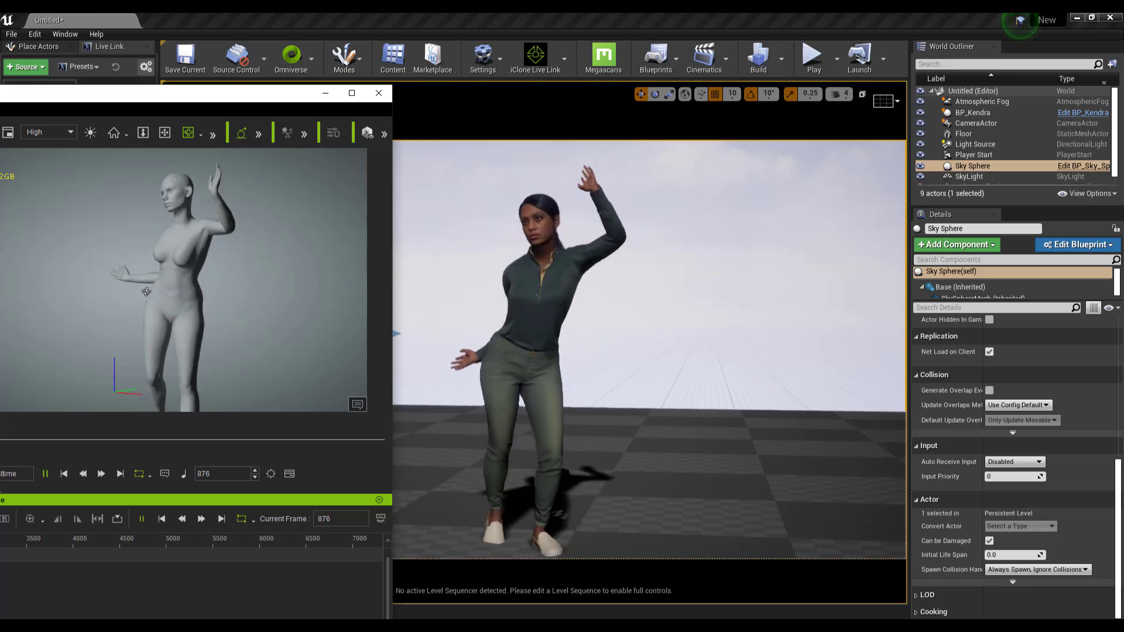